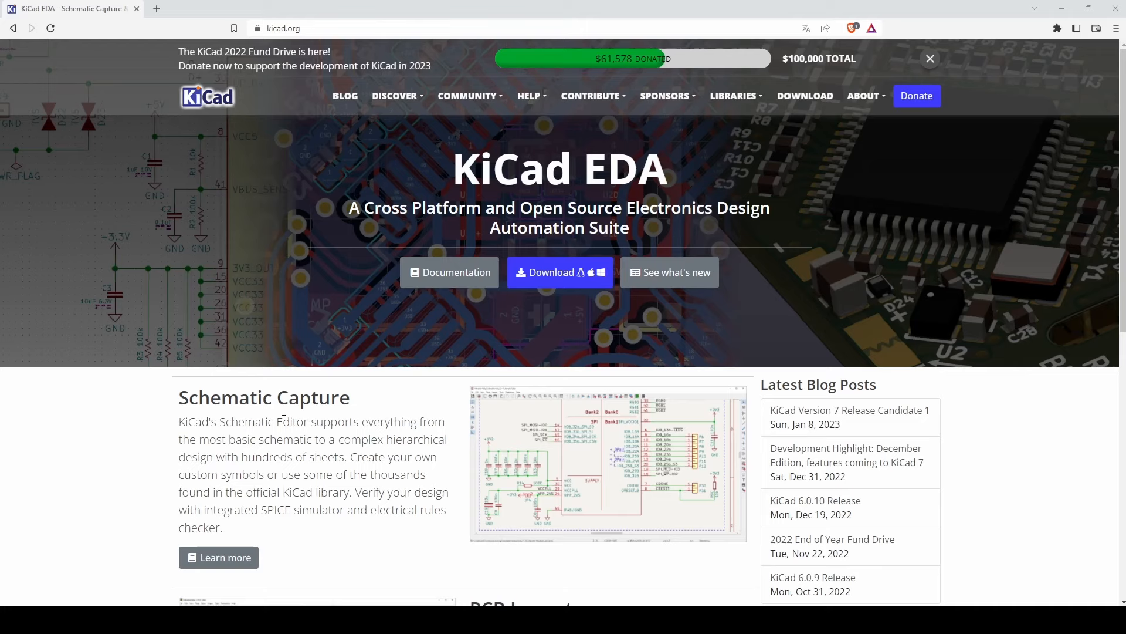
# - Open the KiCad download page, look through the supported operating systems and choose Windows
pyautogui.click(591, 280)
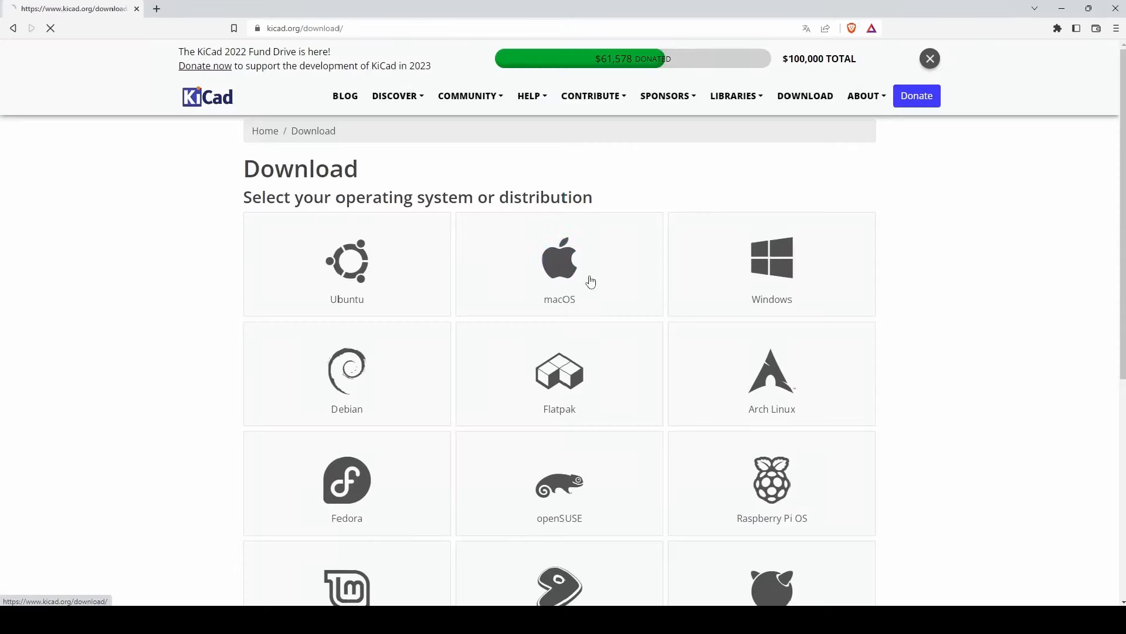
pyautogui.scroll(-1, 227, 406)
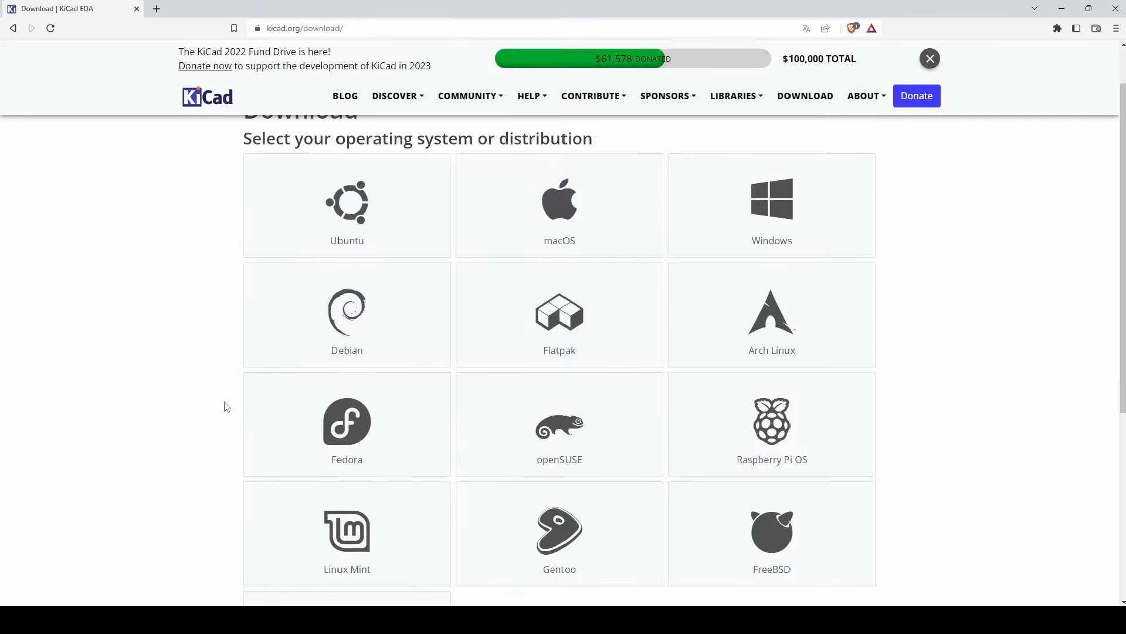
pyautogui.scroll(-3, 227, 406)
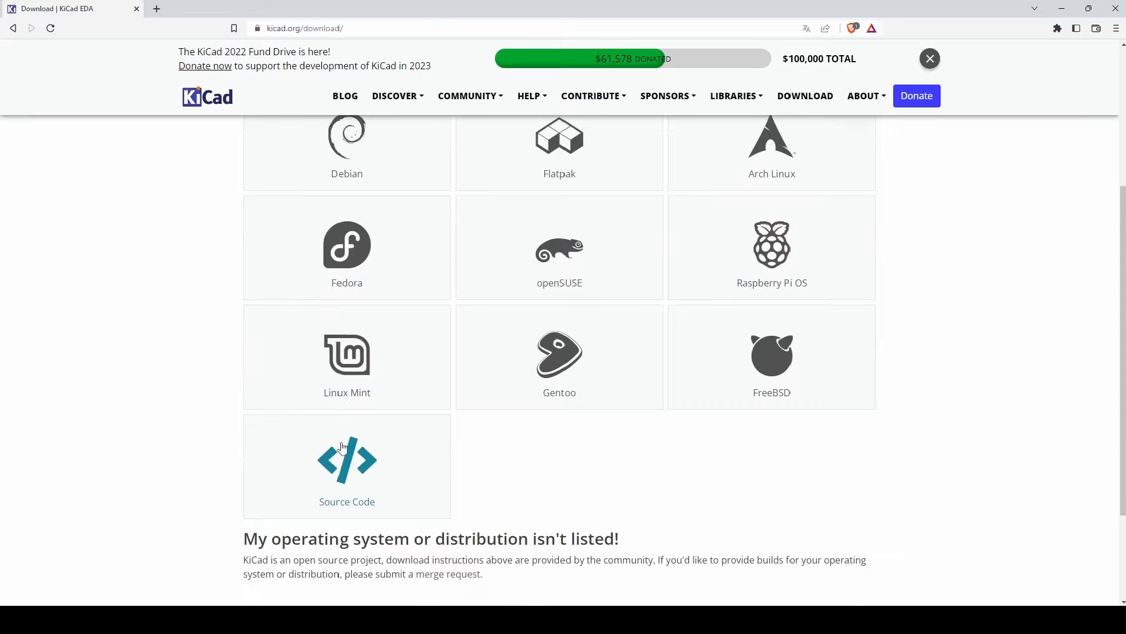
pyautogui.scroll(2, 868, 440)
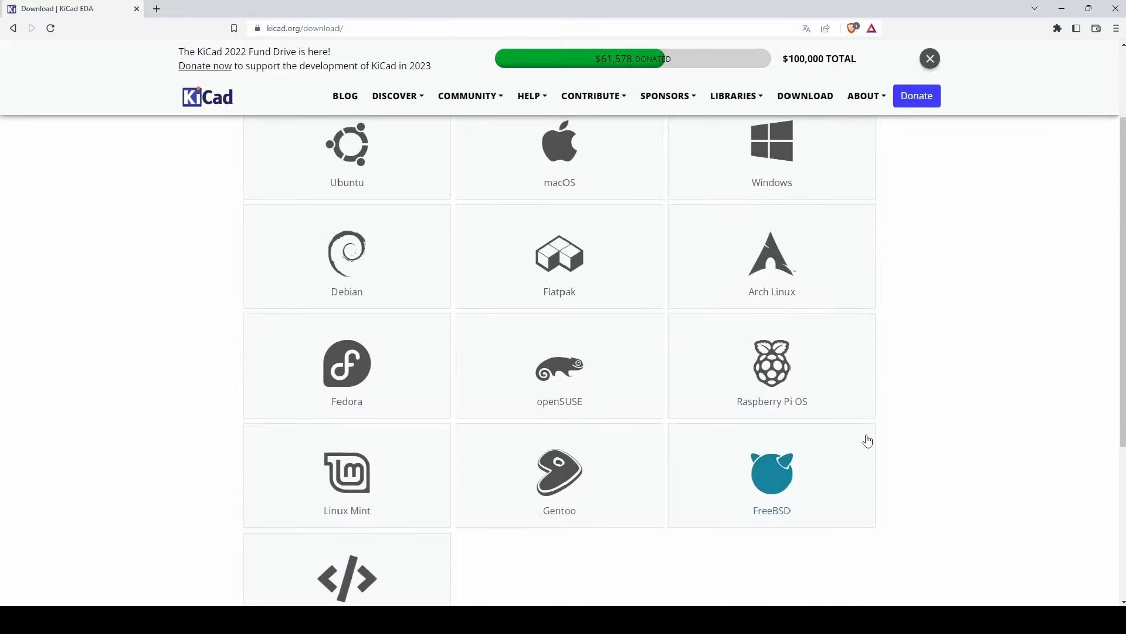
pyautogui.scroll(2, 868, 440)
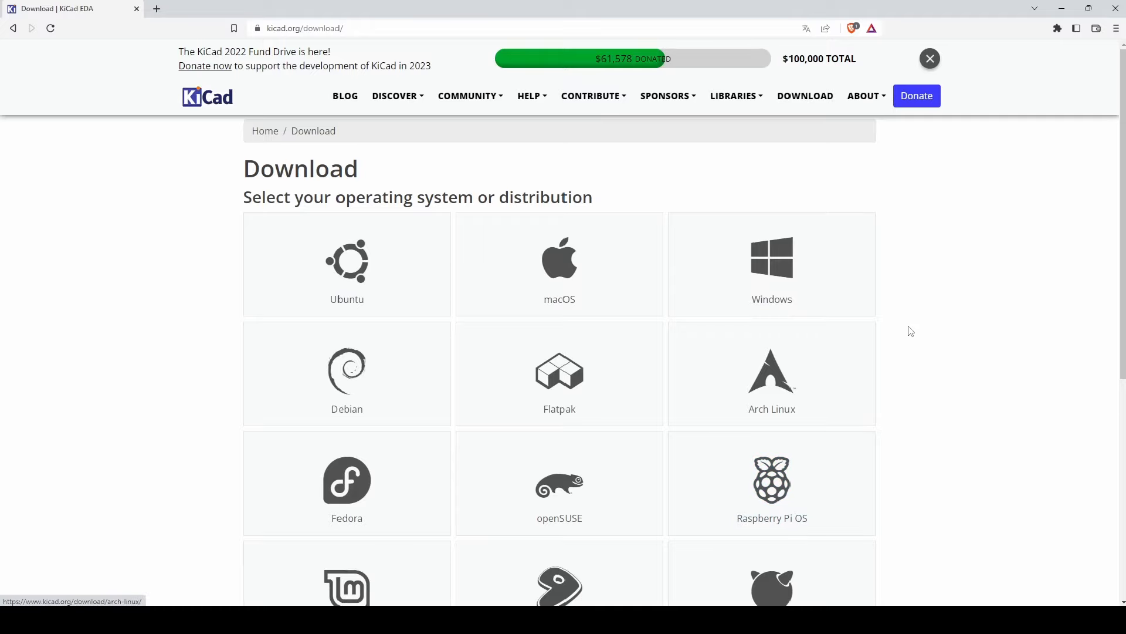
pyautogui.click(839, 282)
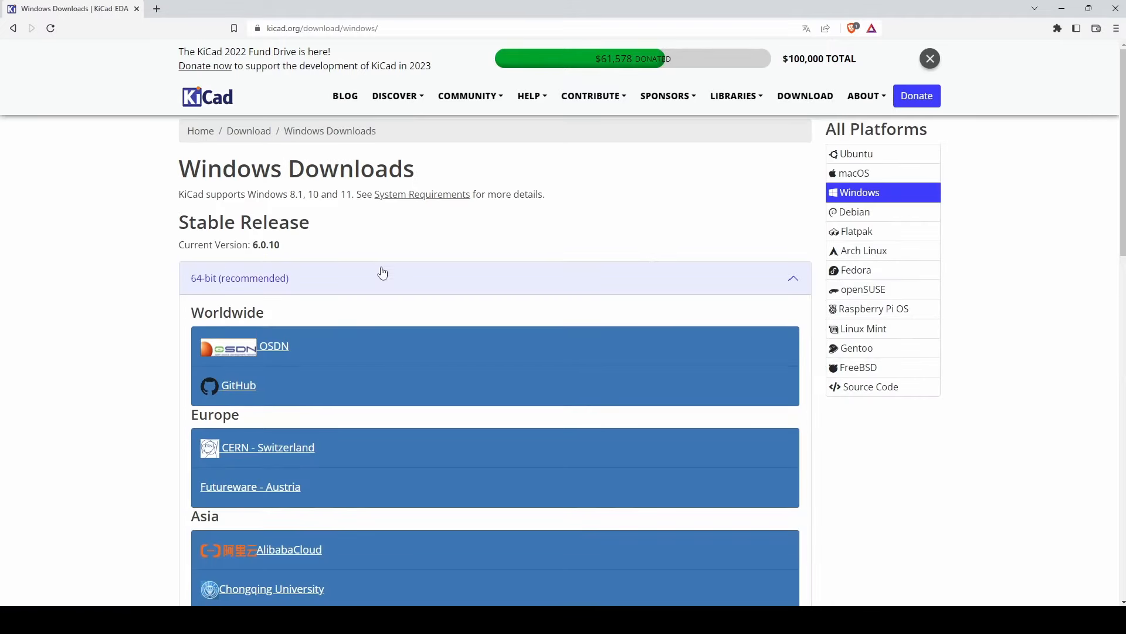
# - Open the Windows nightly development builds and download the full installer kicad-nightly-r31190.d2c0f5fc2a-x86_64.exe
pyautogui.scroll(-3, 79, 259)
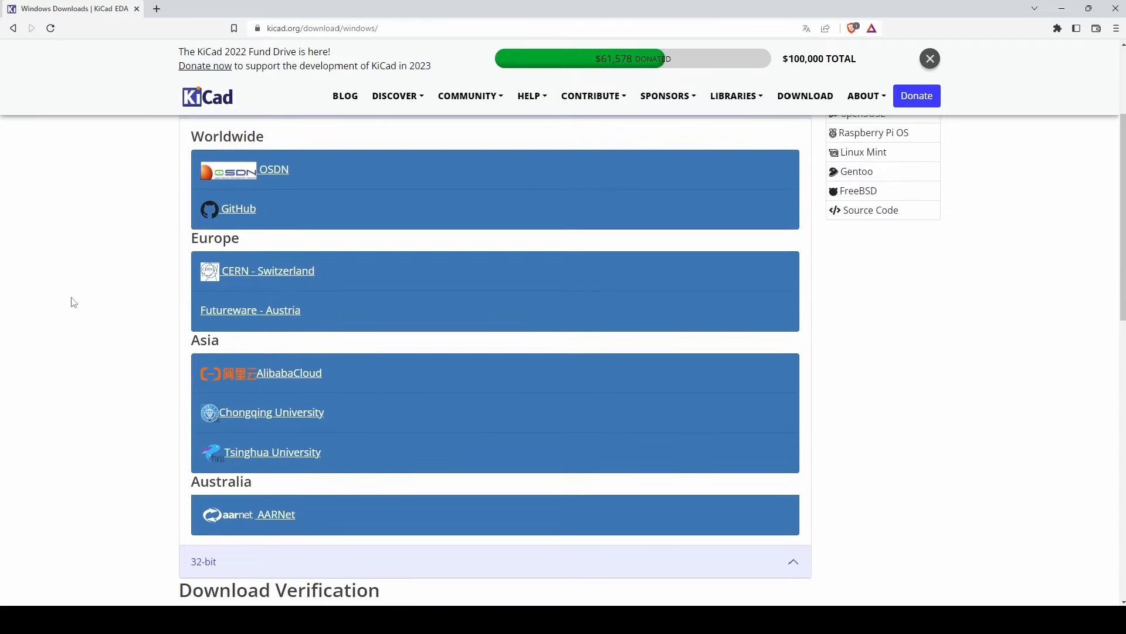
pyautogui.scroll(-6, 108, 377)
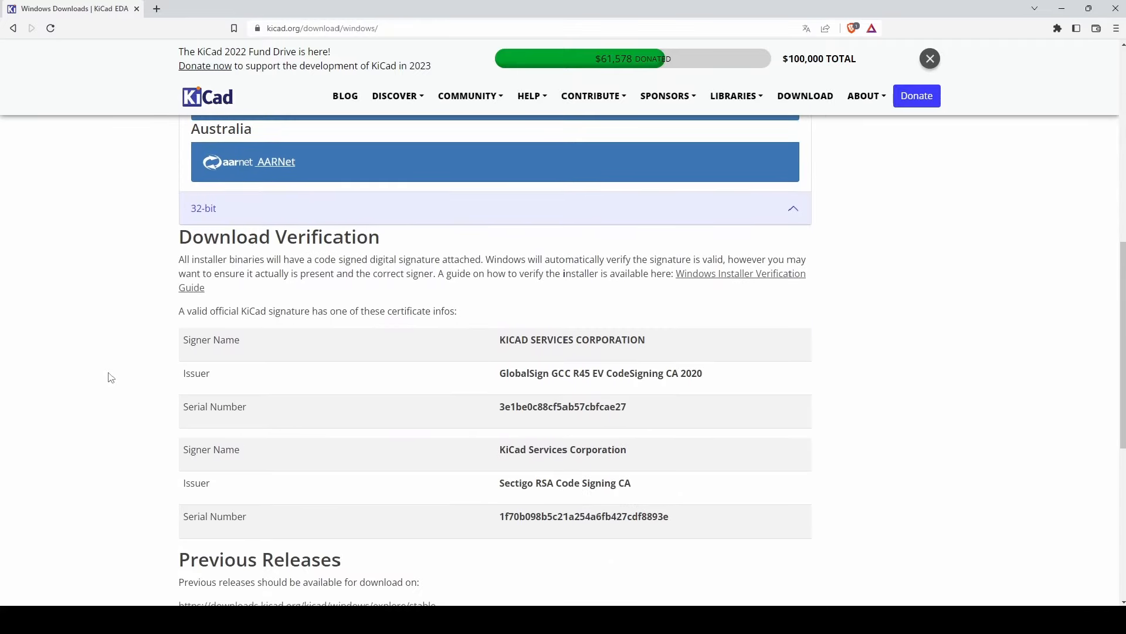
pyautogui.scroll(-6, 110, 378)
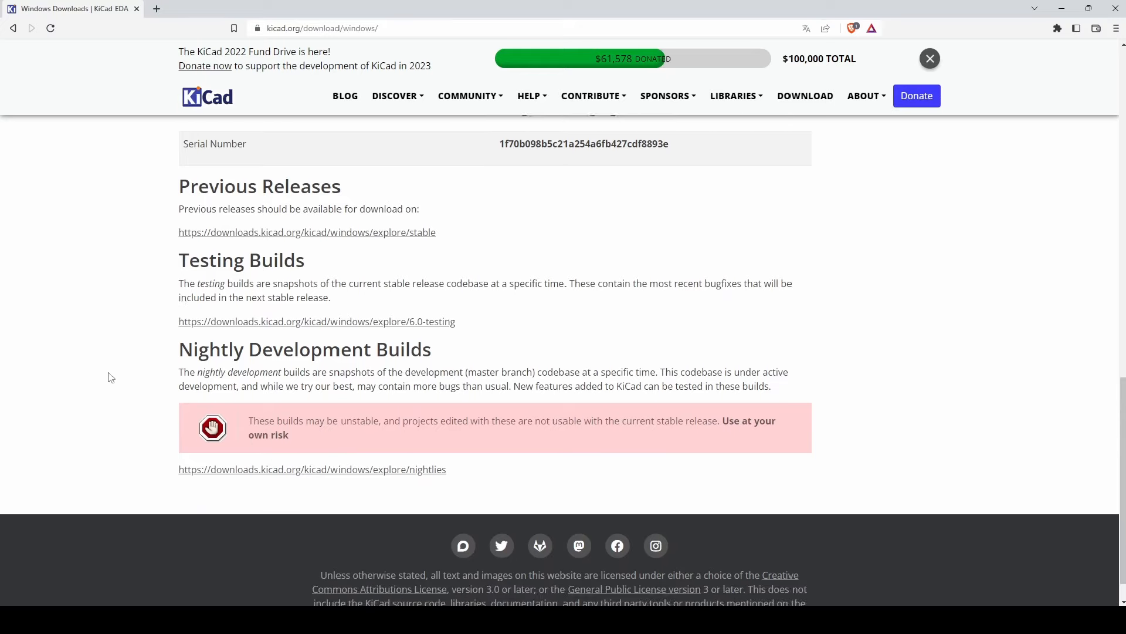
pyautogui.scroll(-1, 110, 377)
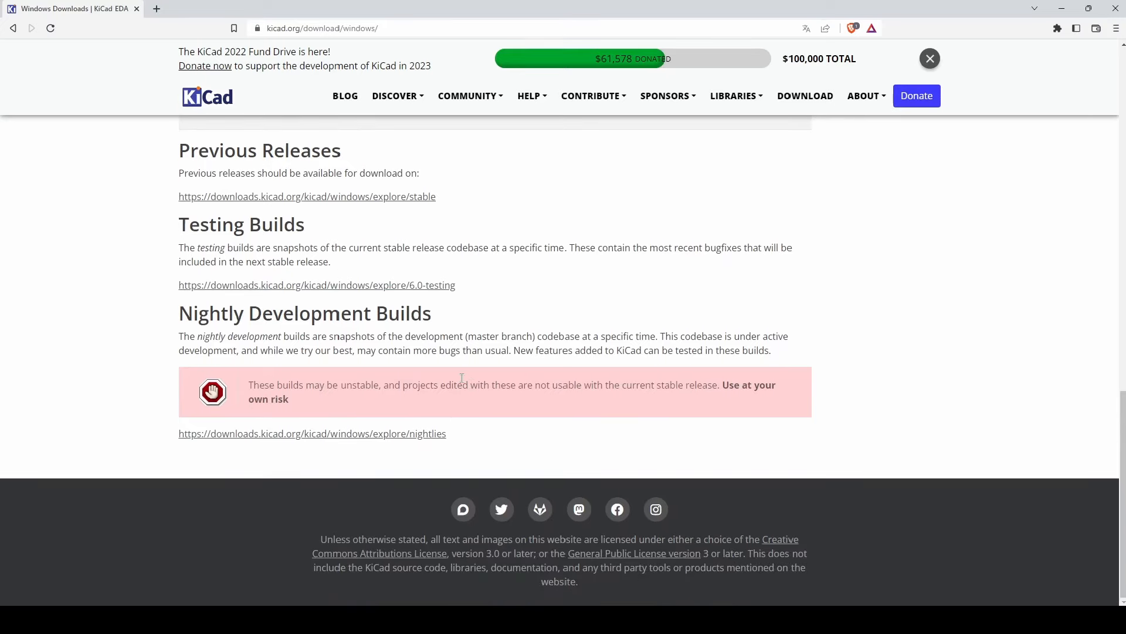
pyautogui.click(277, 438)
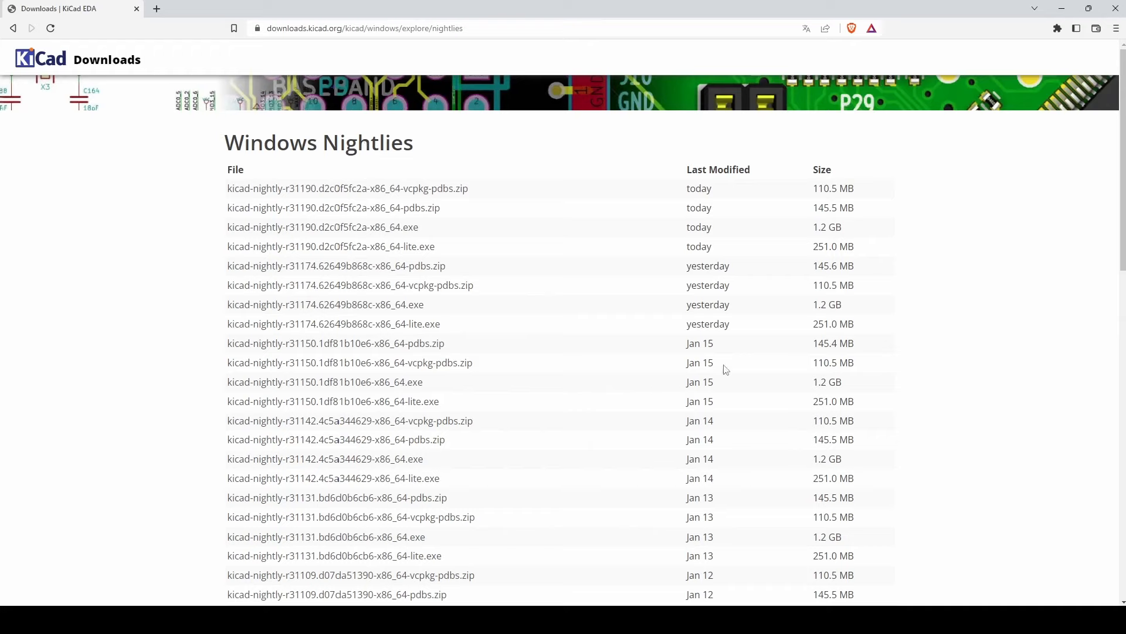
pyautogui.click(354, 230)
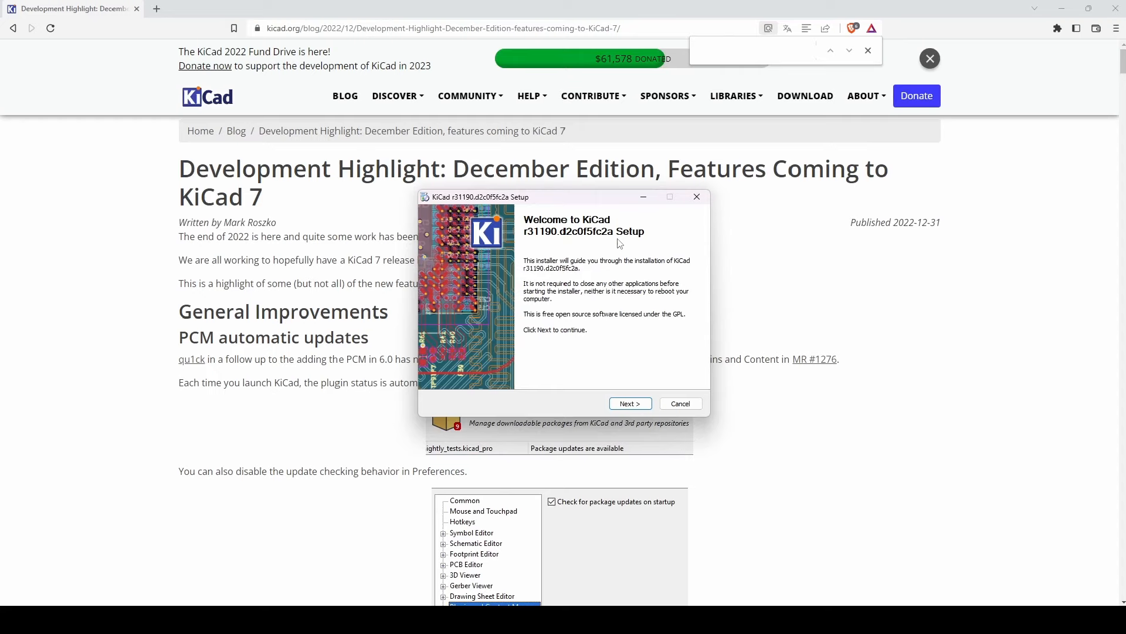
# - Proceed to the component selection in the KiCad setup and review the optional help file languages without adding any
pyautogui.click(630, 403)
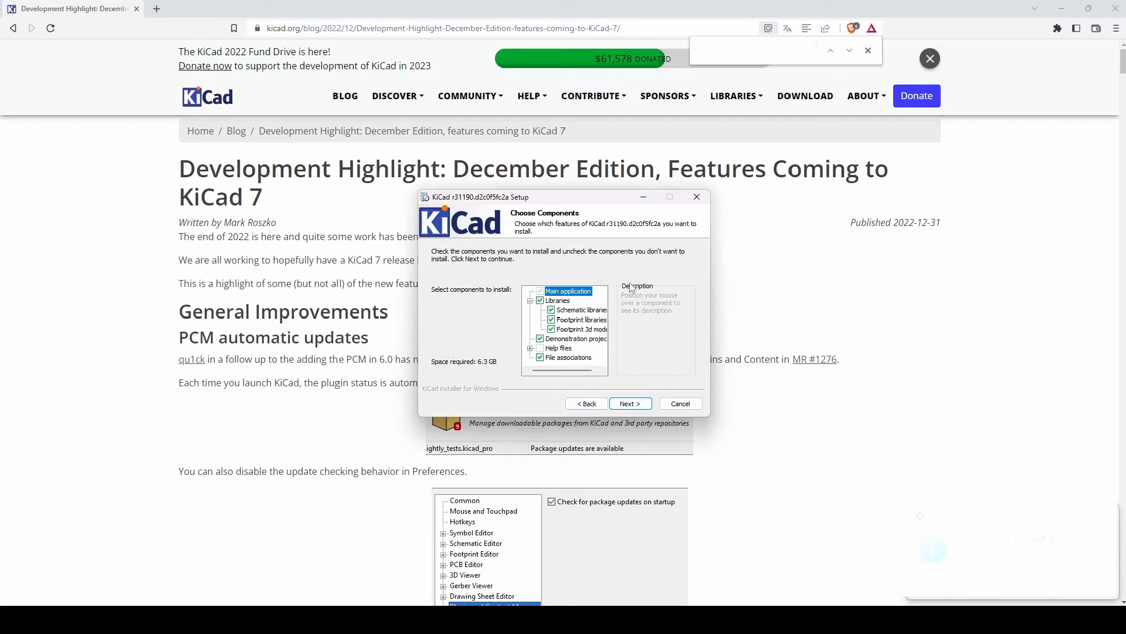
pyautogui.click(539, 351)
pyautogui.click(531, 349)
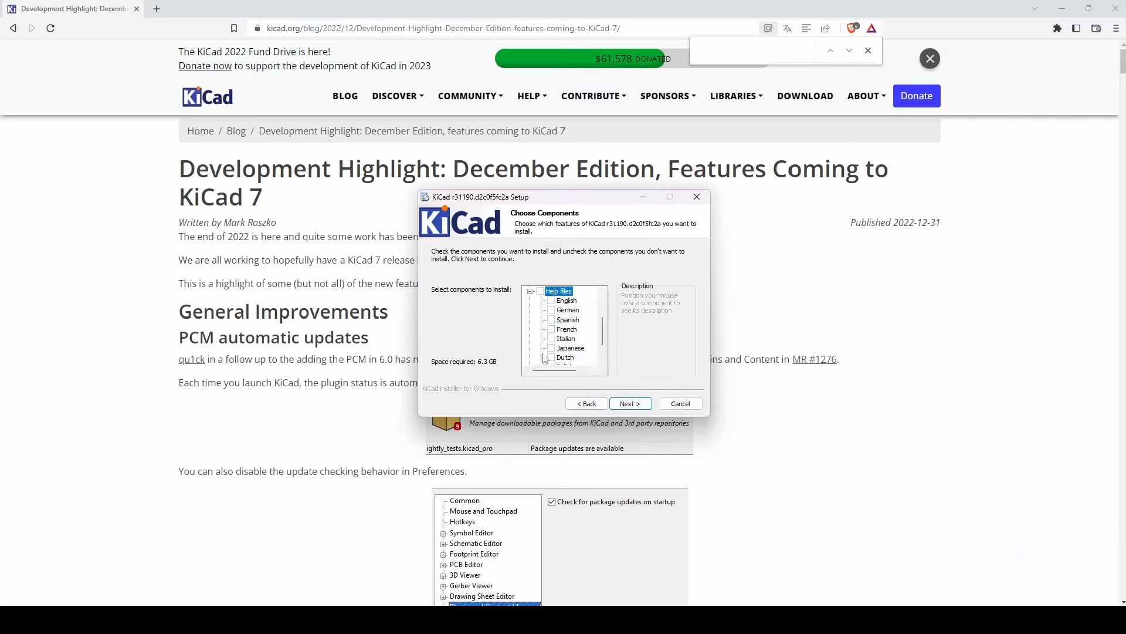
pyautogui.click(564, 329)
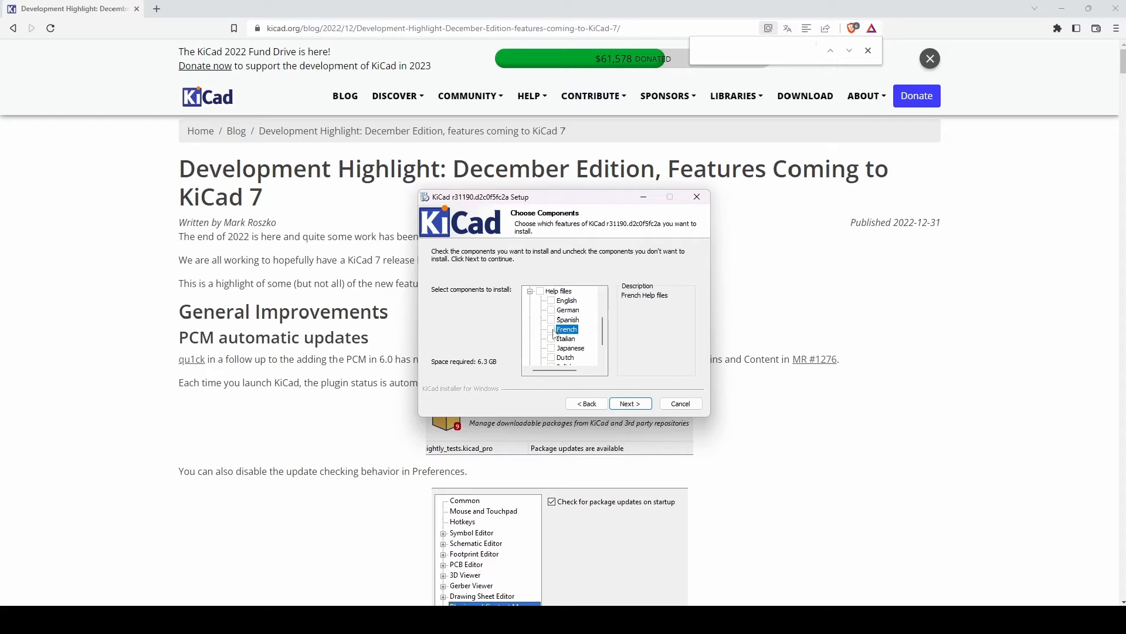
pyautogui.click(531, 291)
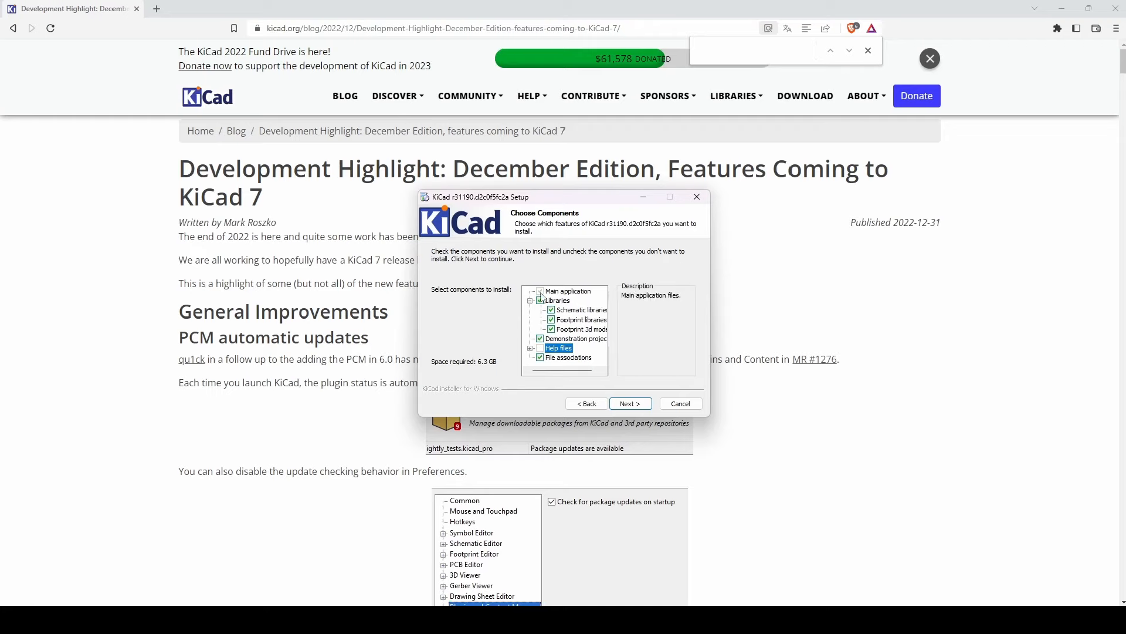
# - Accept the component selection and install KiCad into C:\Program Files\KiCad\7.0
pyautogui.click(641, 406)
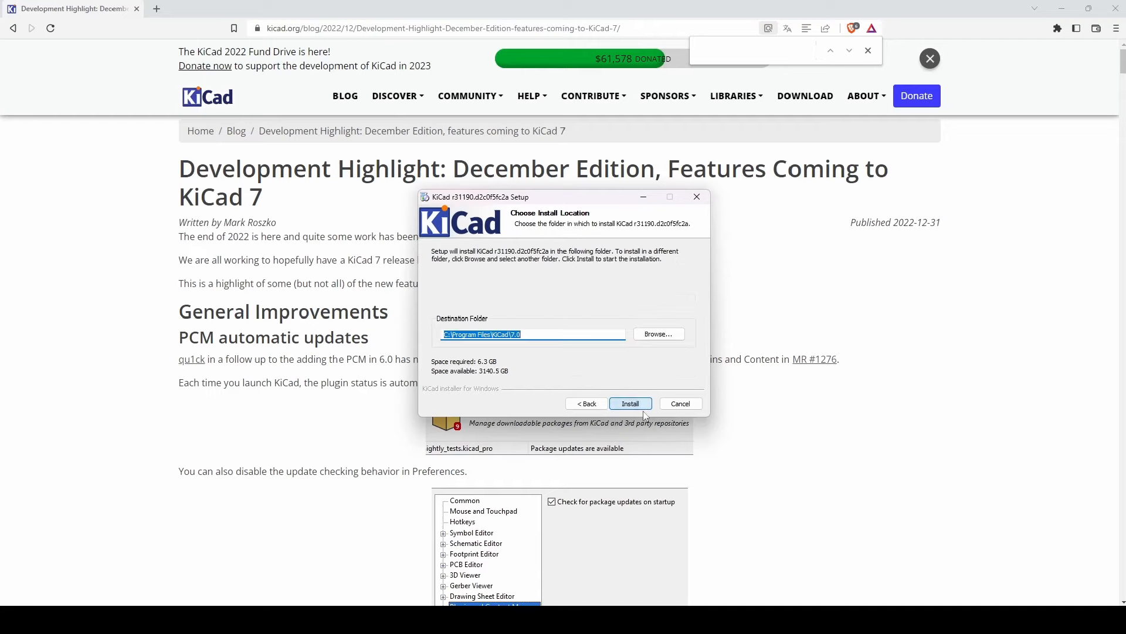
pyautogui.click(524, 335)
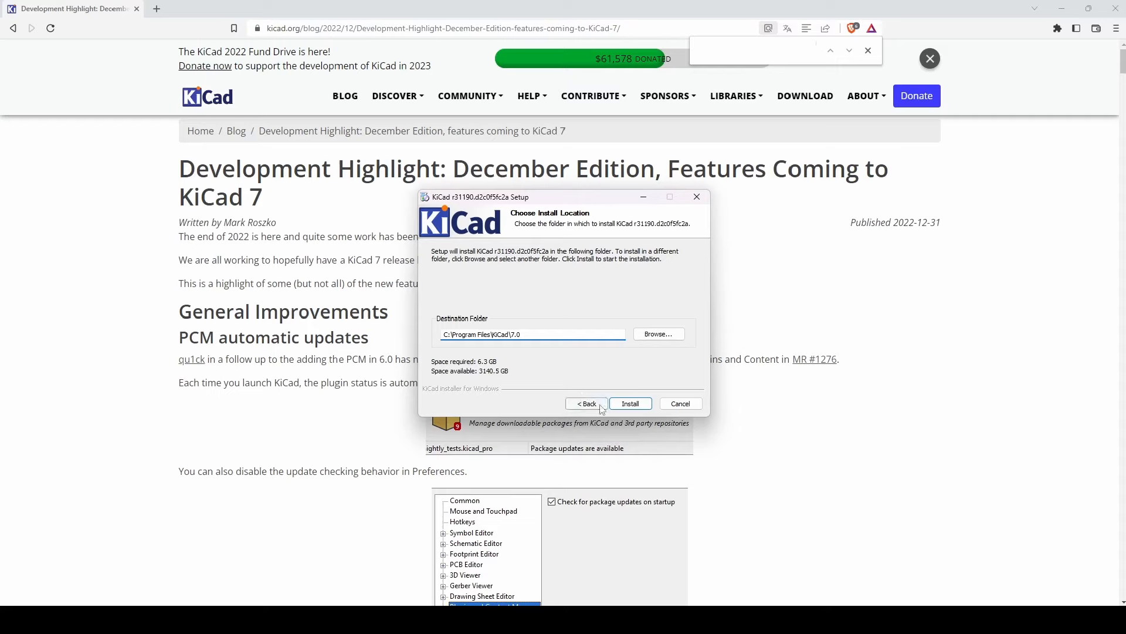
pyautogui.click(625, 405)
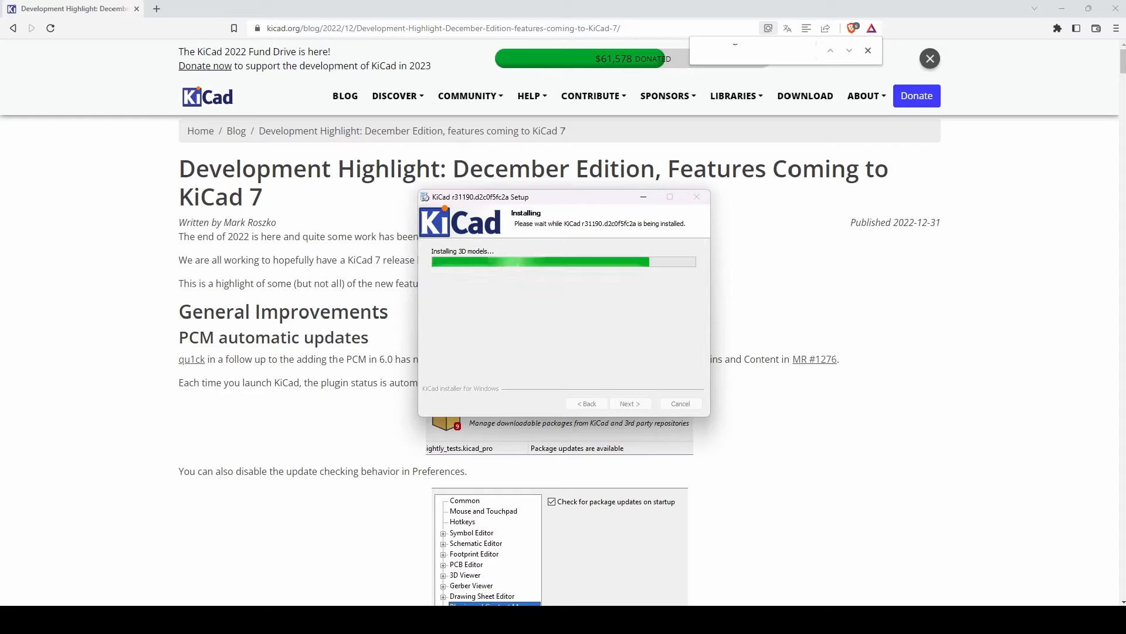
# - Open the Third Party Libraries page on the KiCad site and review the Digi-Key, Octopart and SparkFun library sources
pyautogui.click(744, 104)
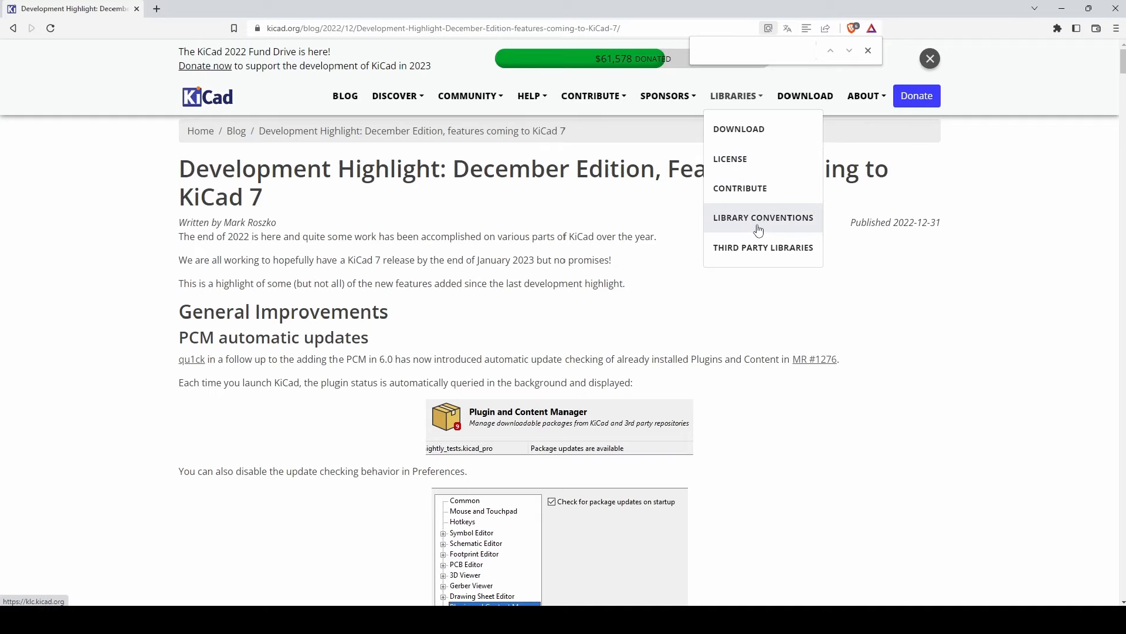
pyautogui.click(740, 249)
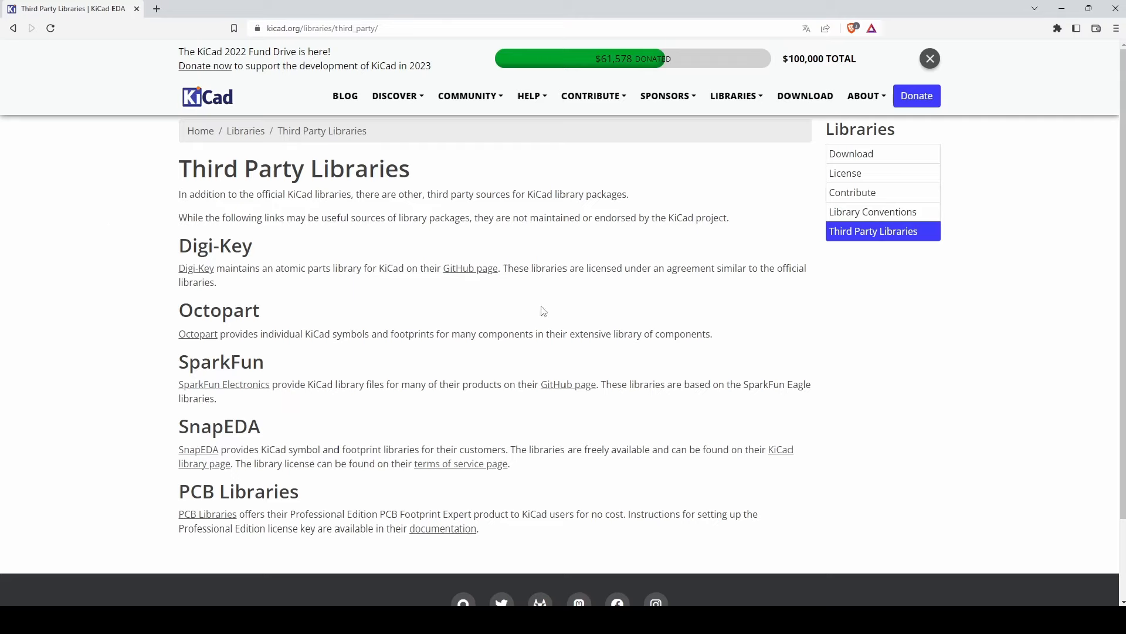
pyautogui.moveTo(172, 245); pyautogui.dragTo(296, 260)
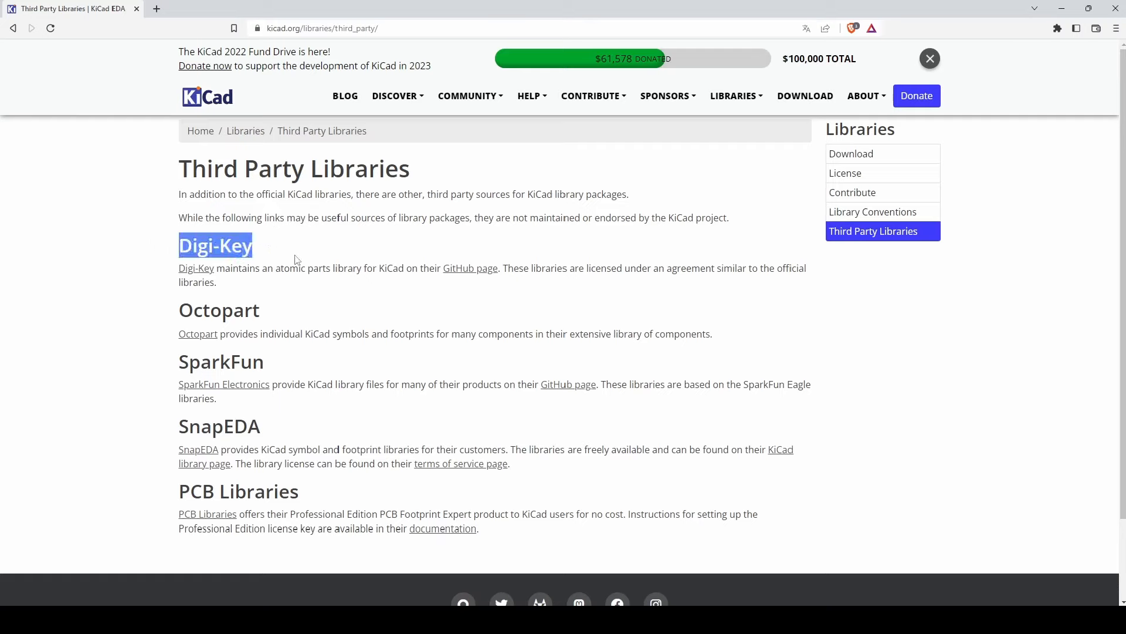
pyautogui.moveTo(274, 320); pyautogui.dragTo(172, 319)
pyautogui.moveTo(292, 376); pyautogui.dragTo(181, 374)
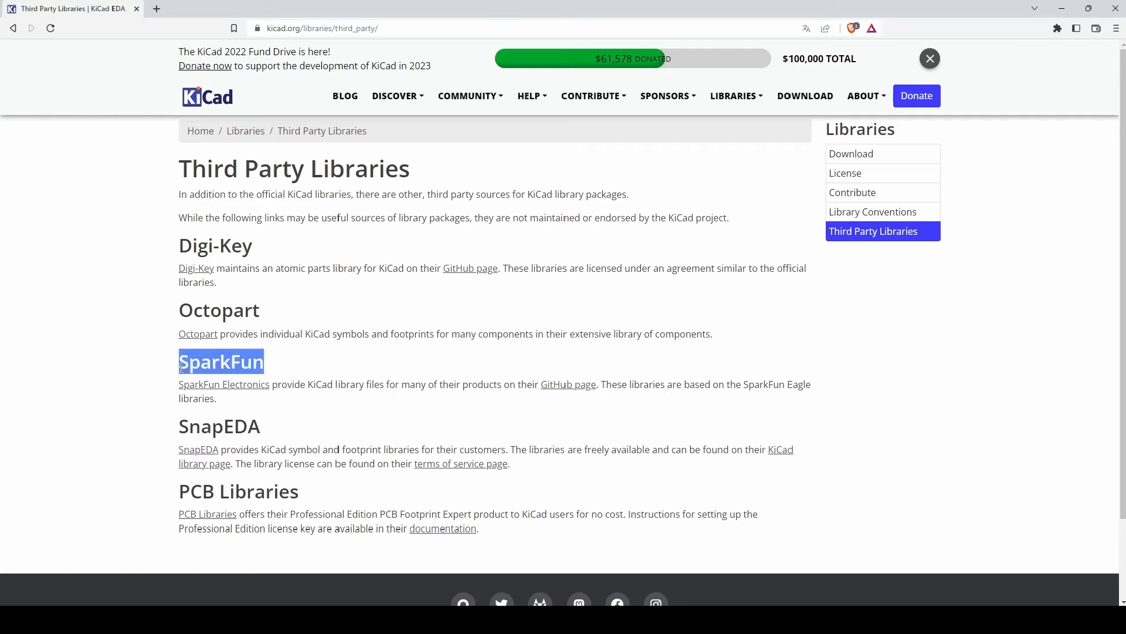
pyautogui.scroll(-2, 291, 422)
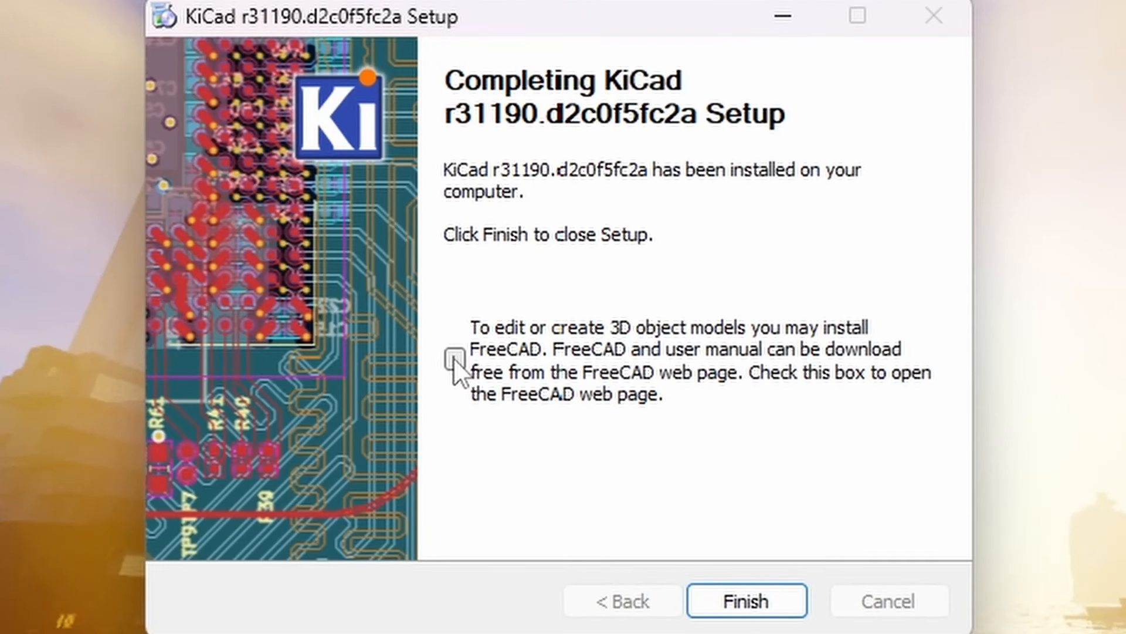
# - Select the option to open the FreeCAD web page and finish the KiCad setup
pyautogui.click(456, 359)
pyautogui.click(753, 610)
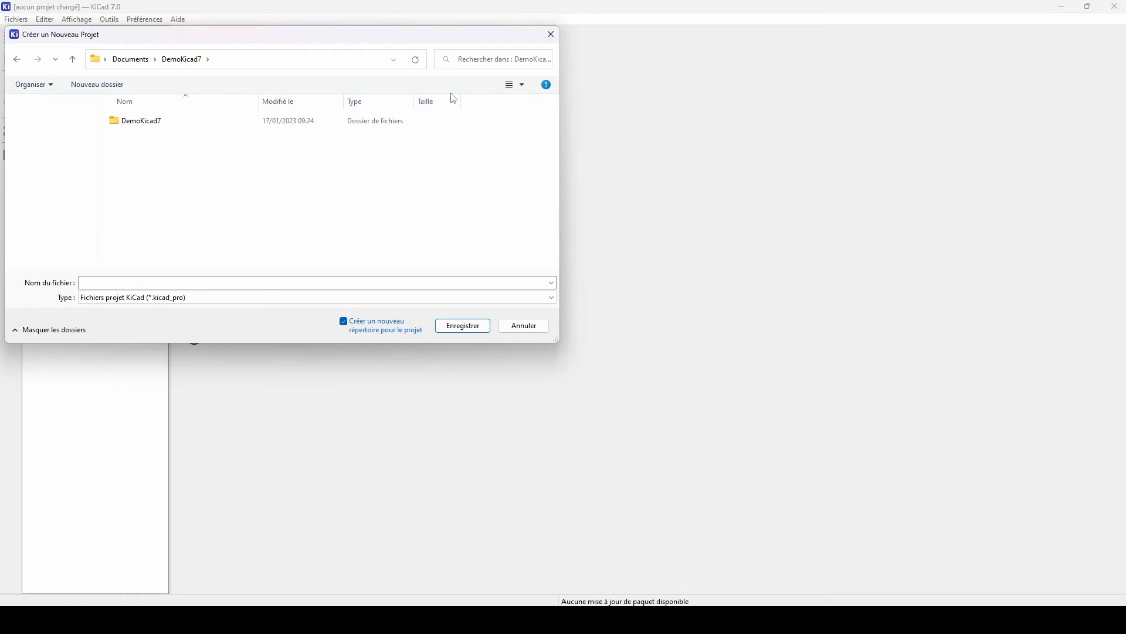
# - Create a project named PremierPas in its own folder inside DemoKicad7 and open its schematic, PremierPas.kicad_sch
pyautogui.click(137, 284)
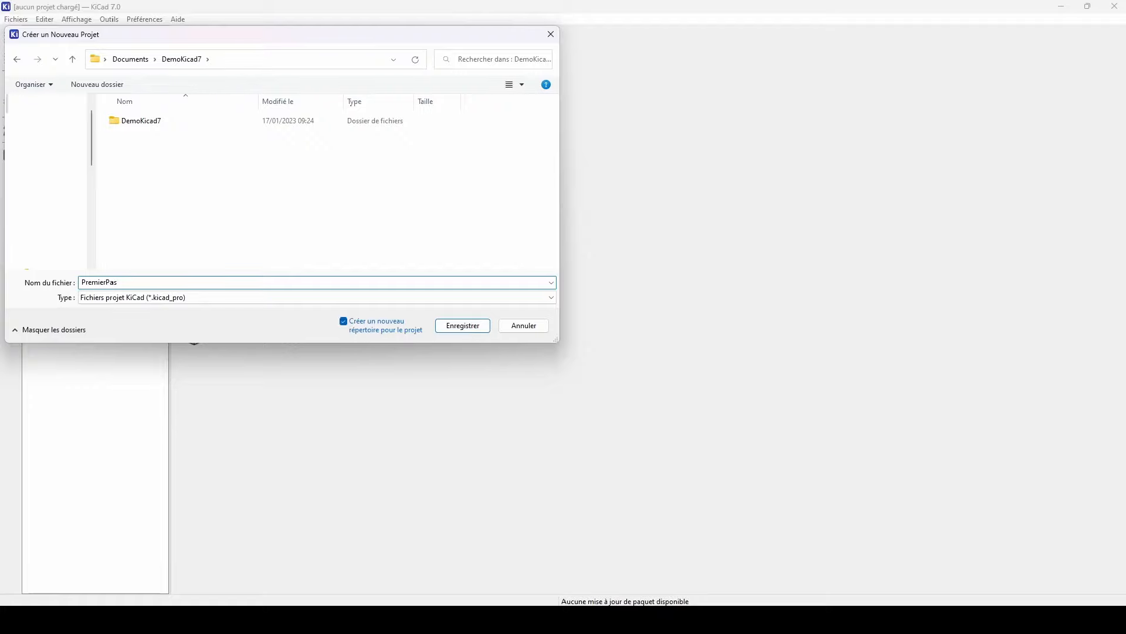
pyautogui.click(482, 325)
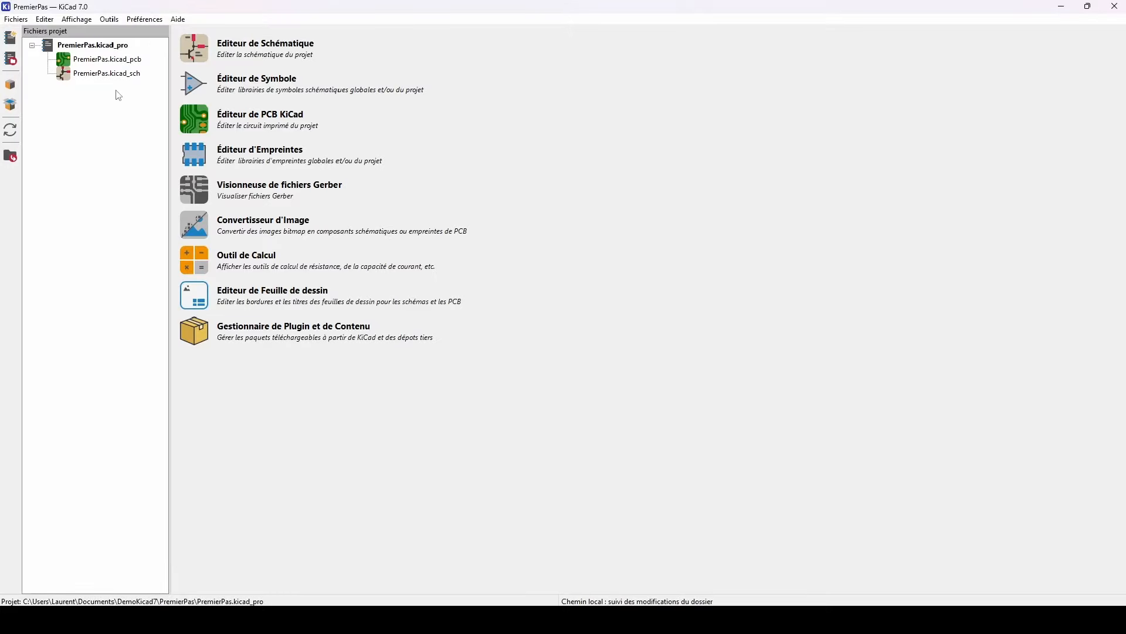
pyautogui.click(117, 77)
pyautogui.click(125, 63)
pyautogui.doubleClick(120, 76)
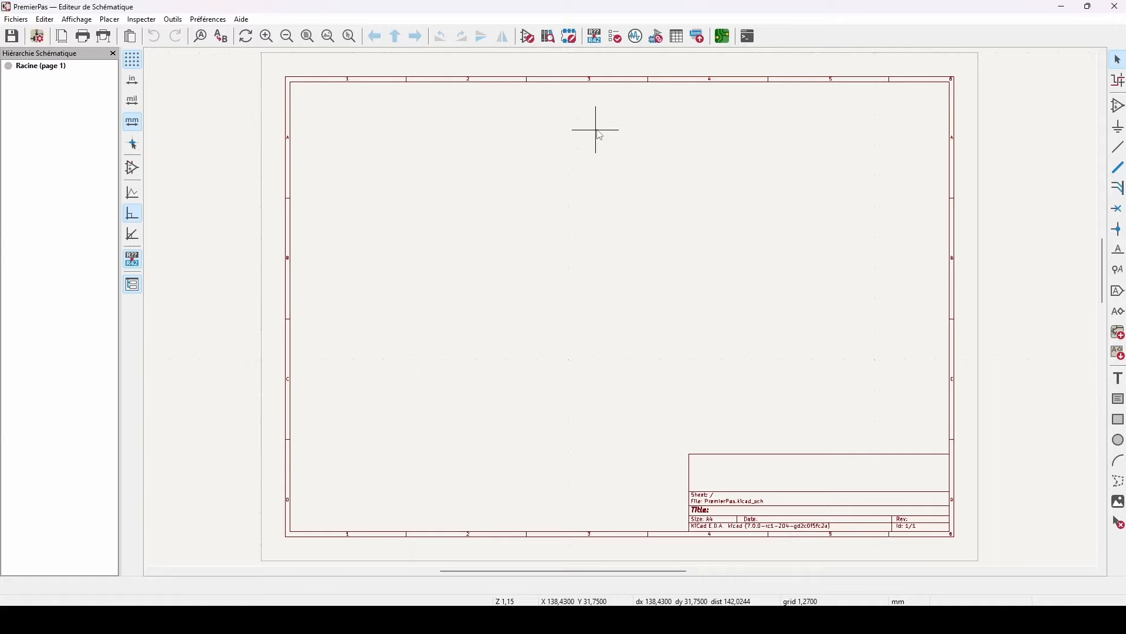
# - Look at the project's board in the PCB editor, return to the project manager and reopen the PremierPas schematic
pyautogui.hotkey('alt', 'Tab')
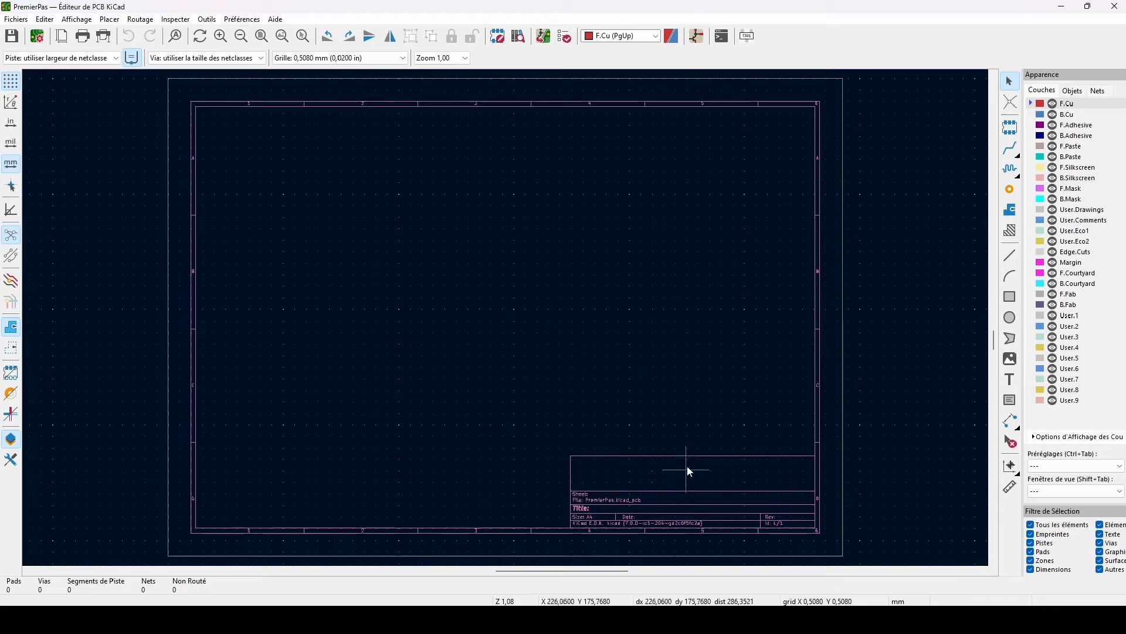
pyautogui.hotkey('alt', 'Tab')
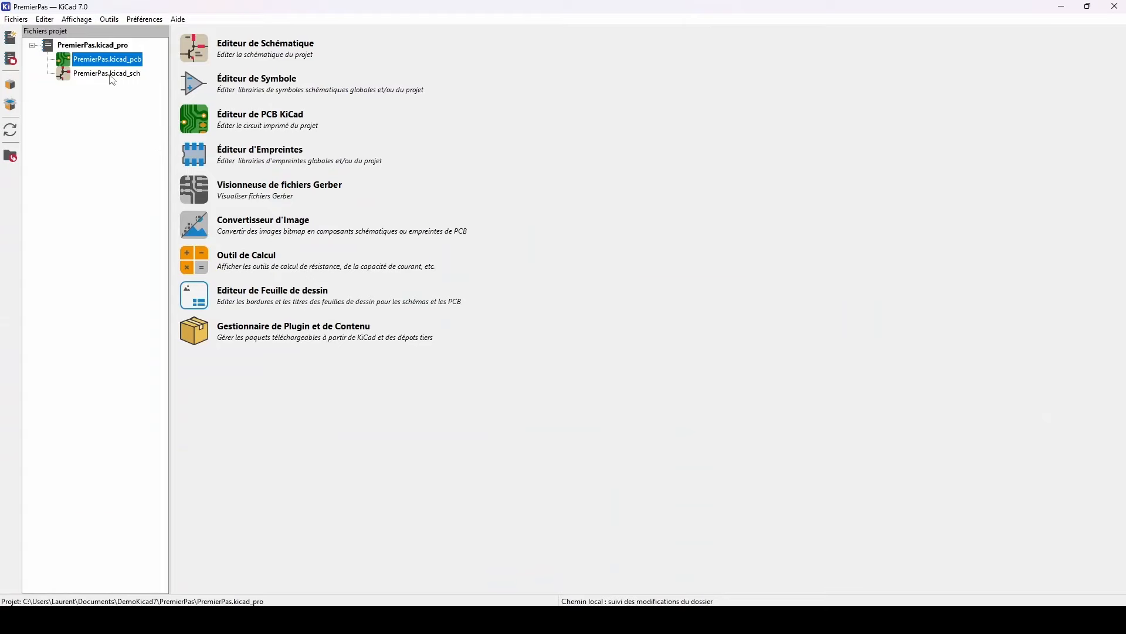
pyautogui.doubleClick(112, 74)
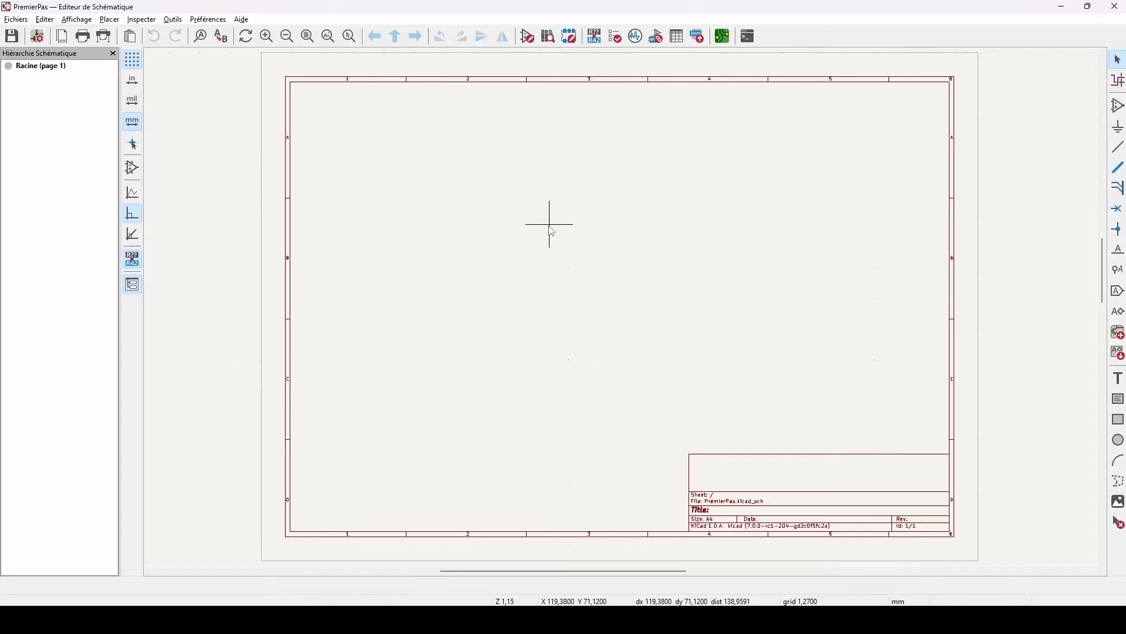
# - Open the symbol chooser, centre it over the sheet and preview symbol 4001 in the 4xxx library
pyautogui.click(1120, 114)
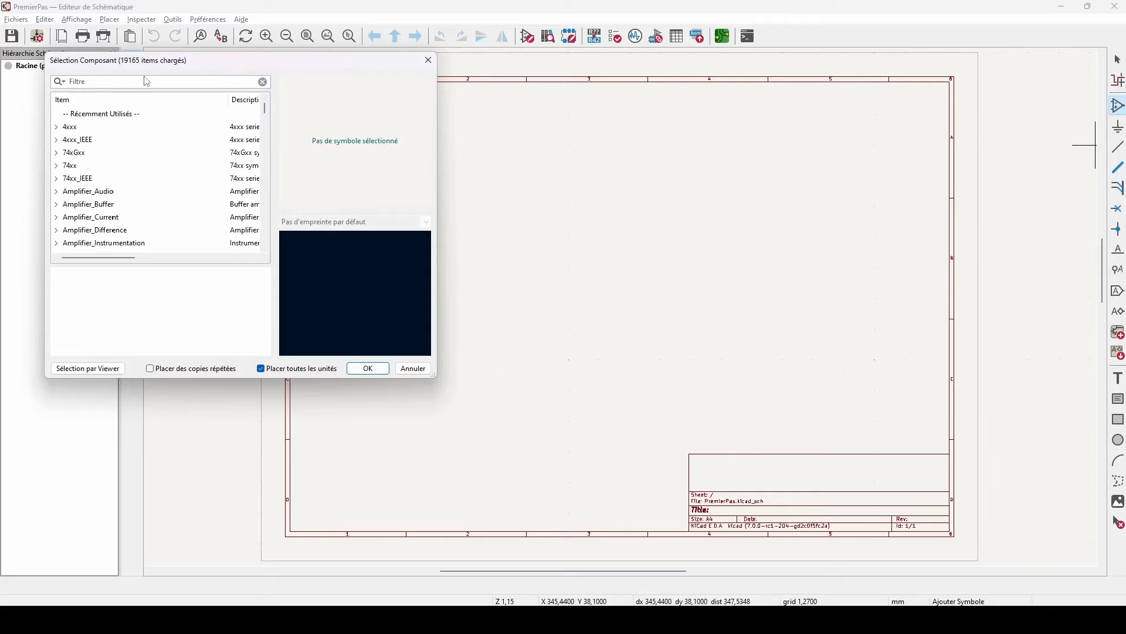
pyautogui.moveTo(161, 66); pyautogui.dragTo(542, 125)
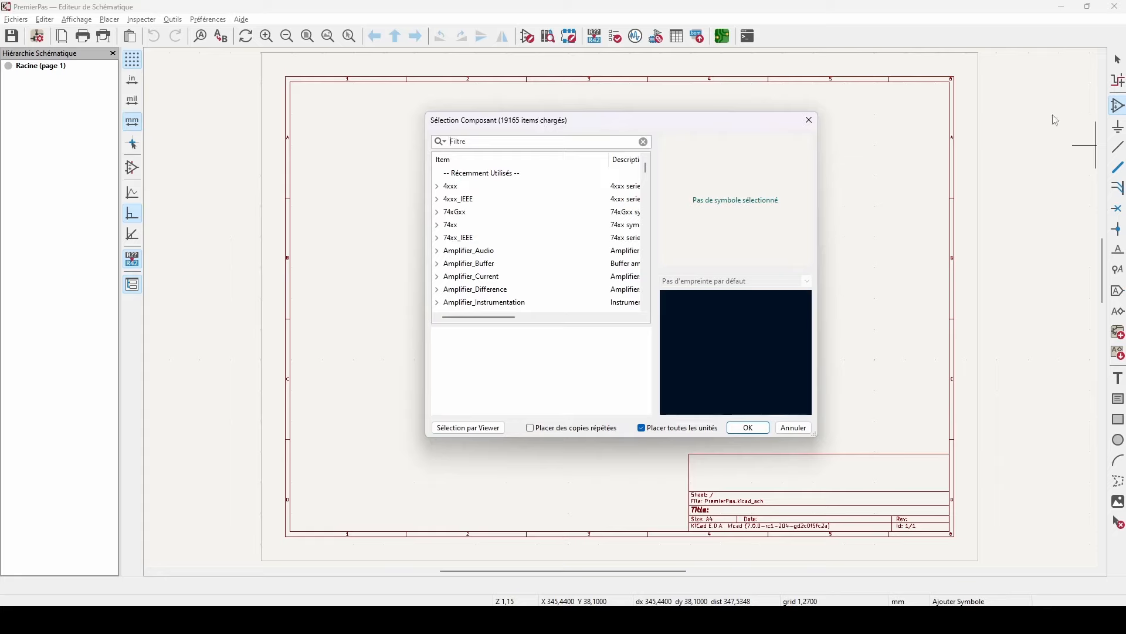
pyautogui.click(468, 188)
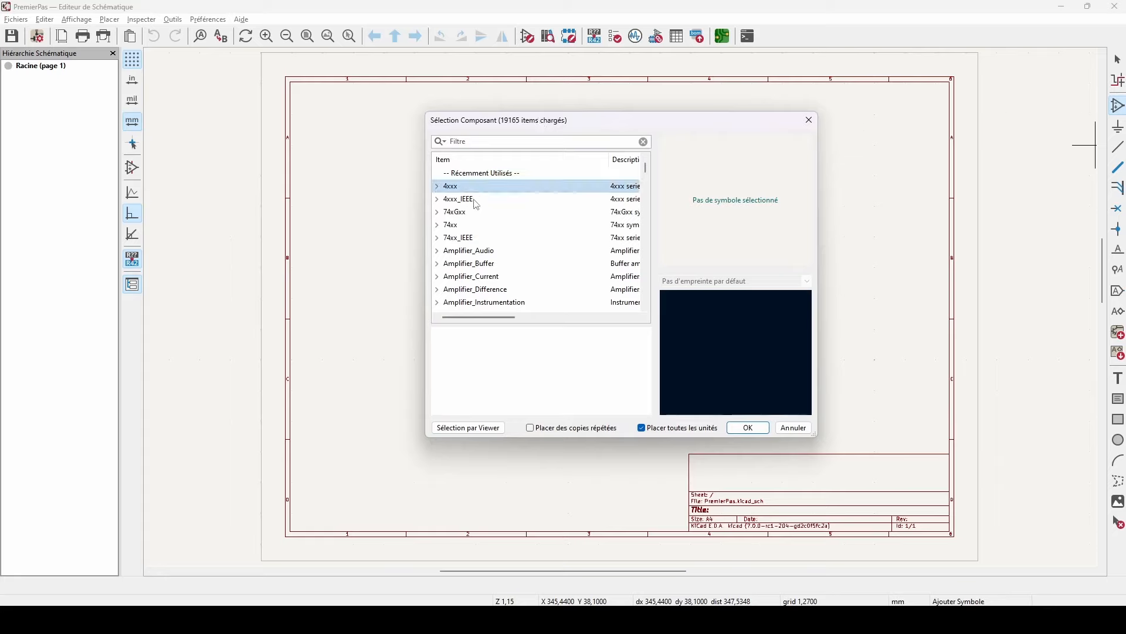
pyautogui.click(438, 186)
pyautogui.click(468, 200)
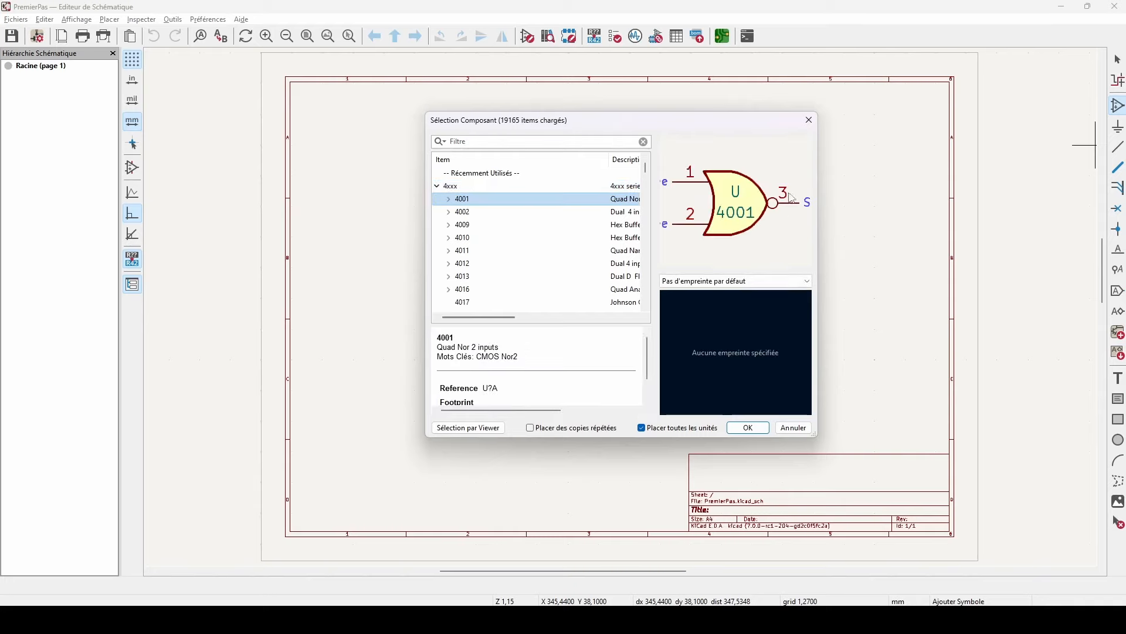
pyautogui.click(437, 185)
# - Browse the Amplifier_Operational library and preview its op-amp symbols, from AD797 through AD8610 and ADA4084-4xCP to ADA4530-1
pyautogui.scroll(-3, 472, 277)
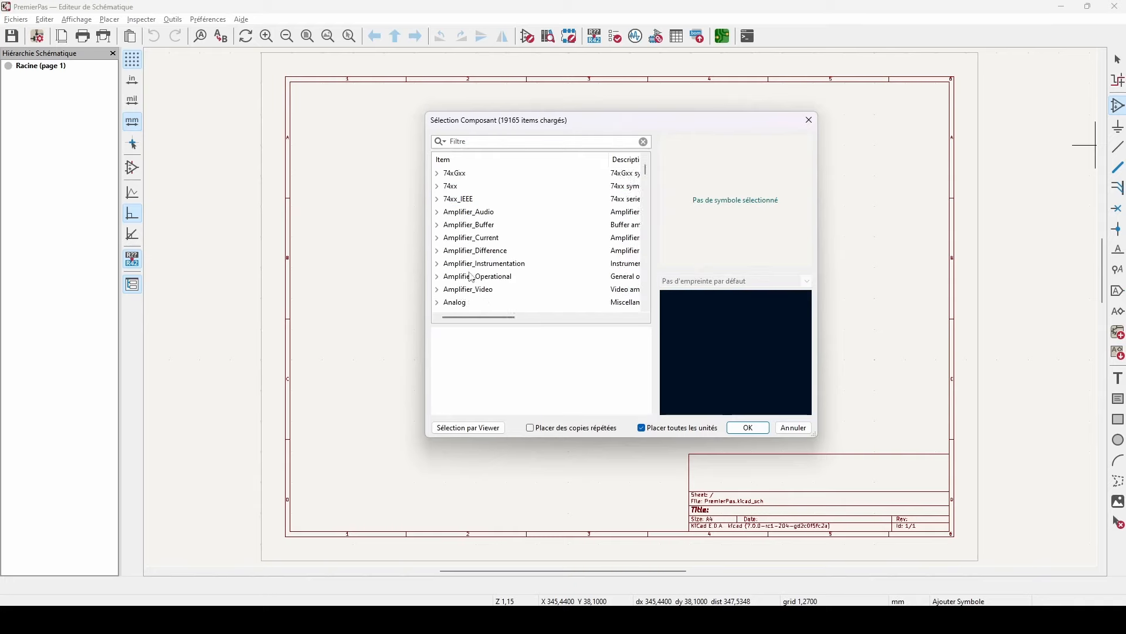
pyautogui.click(437, 199)
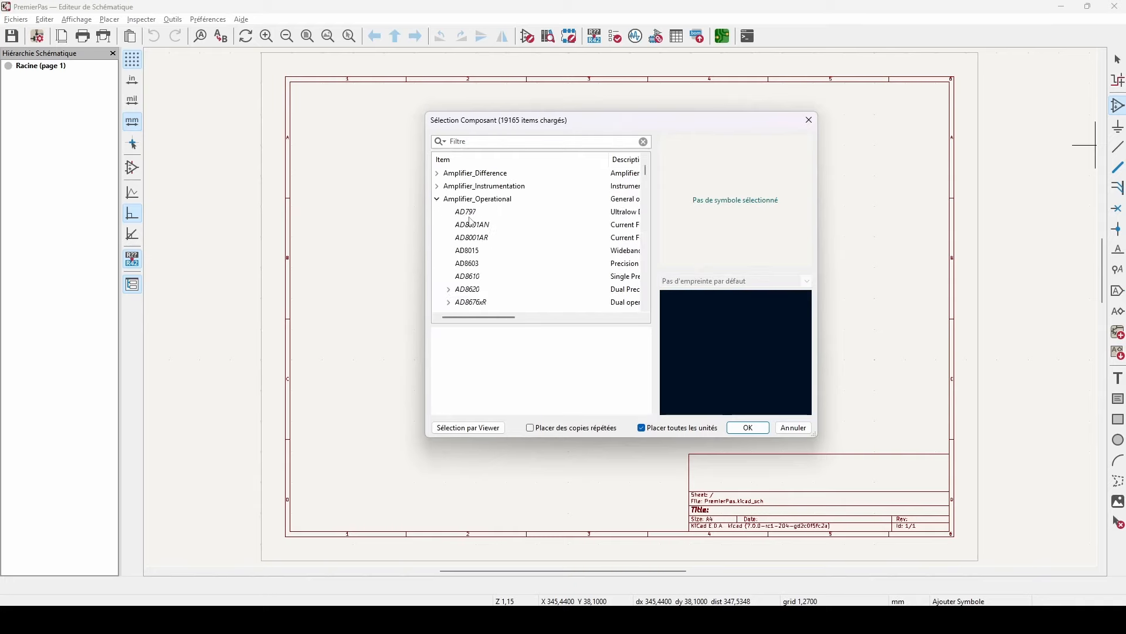
pyautogui.click(473, 215)
pyautogui.click(477, 225)
pyautogui.click(478, 238)
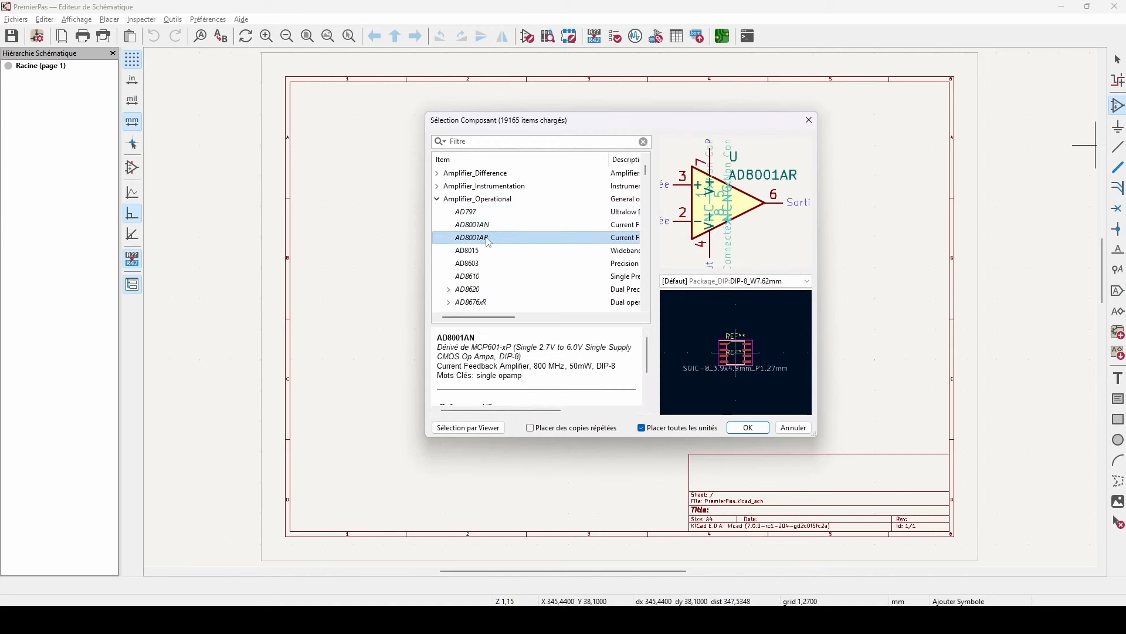
pyautogui.click(484, 264)
pyautogui.click(478, 302)
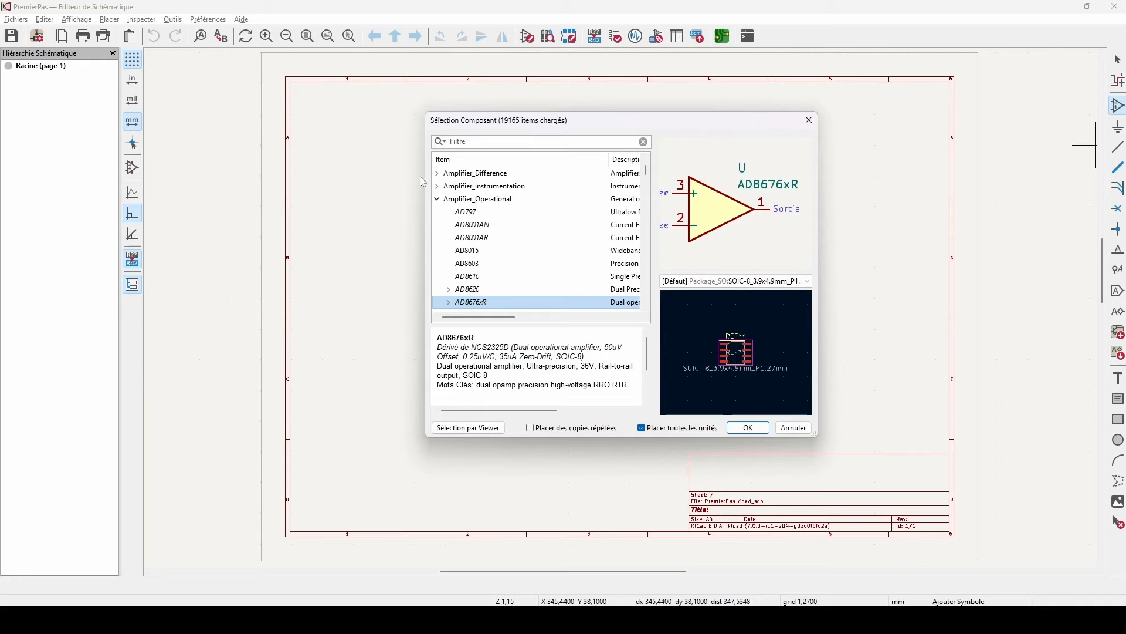
pyautogui.click(484, 240)
pyautogui.click(492, 276)
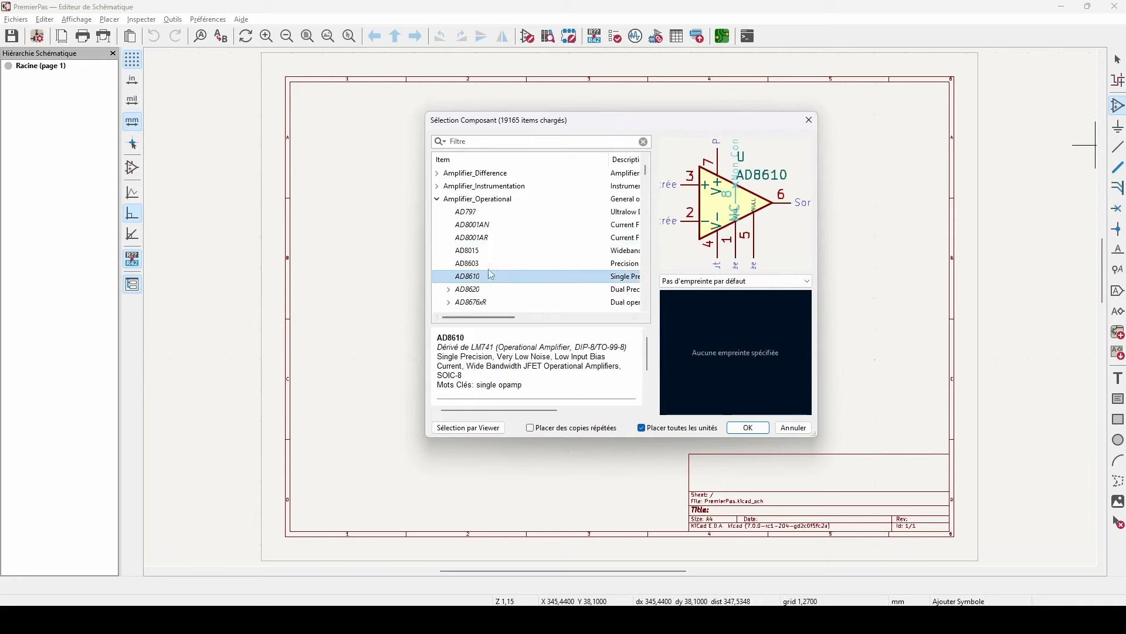
pyautogui.click(488, 289)
pyautogui.scroll(-3, 482, 302)
pyautogui.click(484, 238)
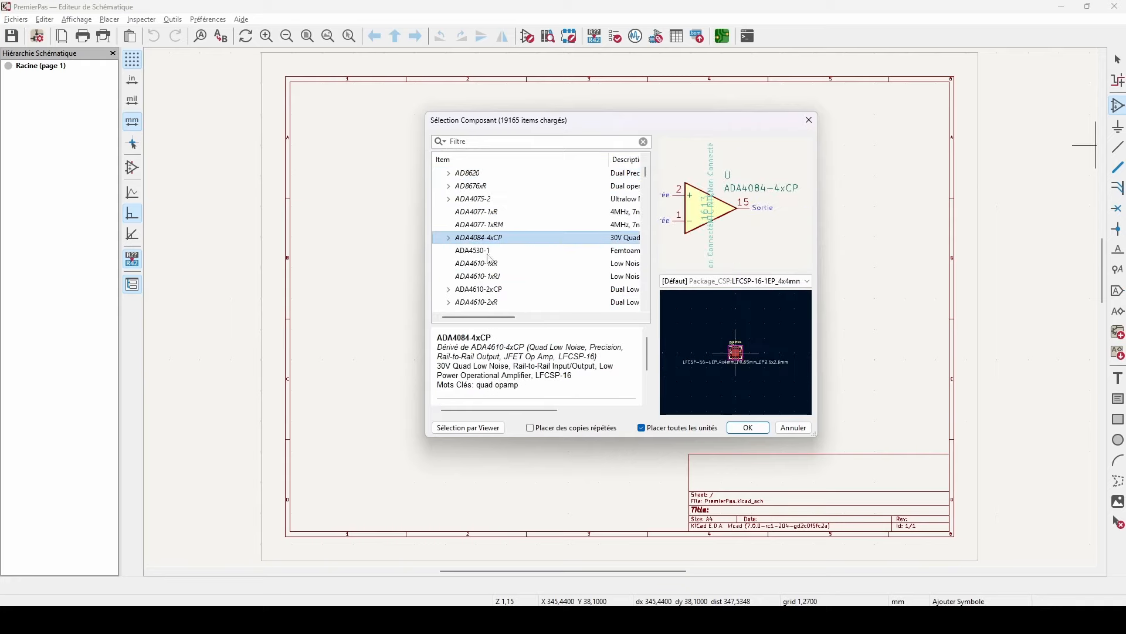
pyautogui.click(490, 251)
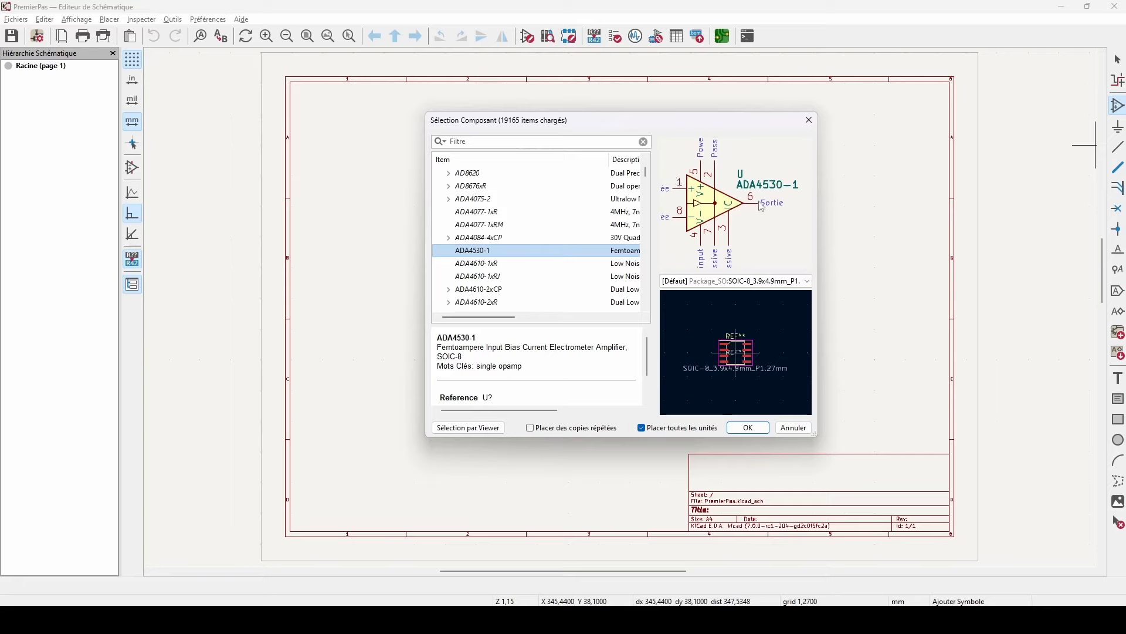
# - Try the explicit Package_SO:SOIC-8_3.9x4.9mm_P1.27mm footprint for ADA4530-1 and restore its default footprint choice
pyautogui.click(737, 282)
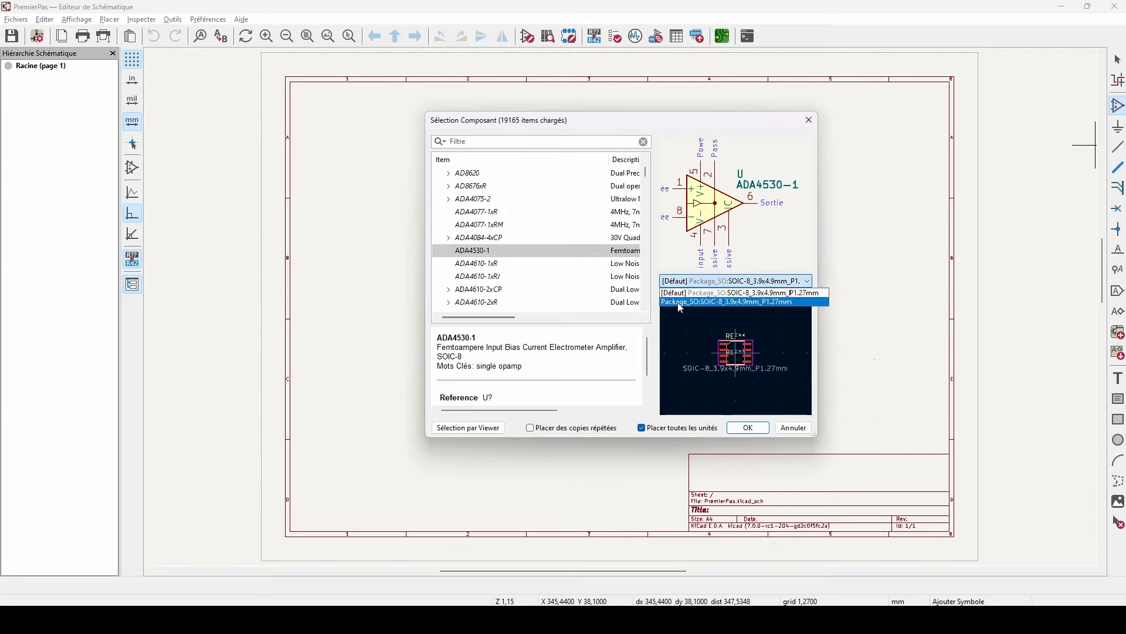
pyautogui.click(710, 303)
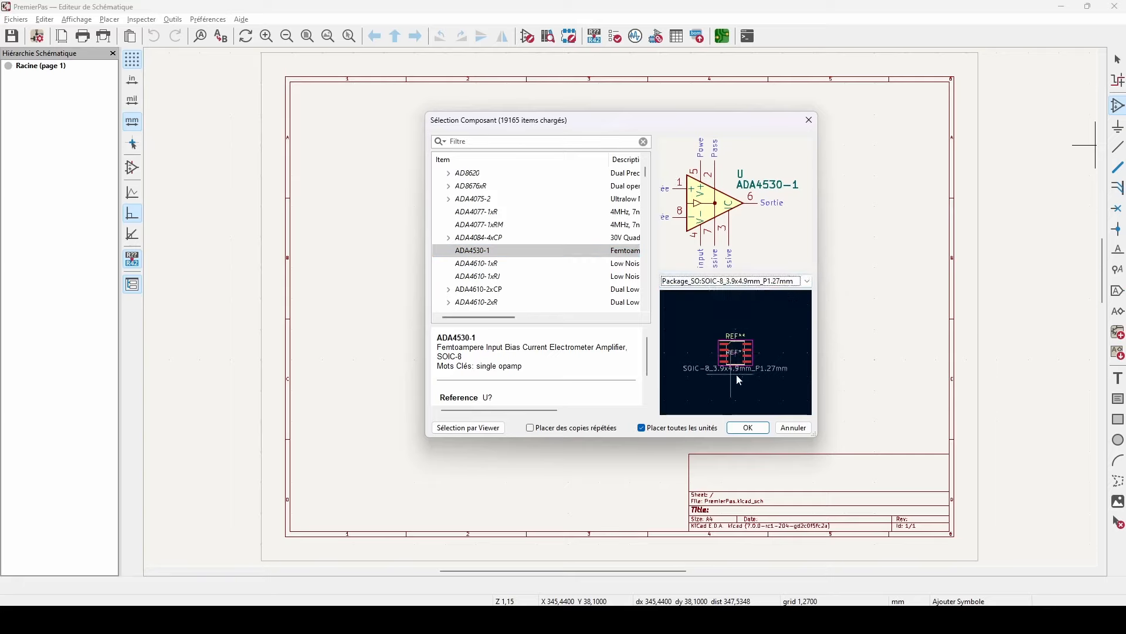
pyautogui.click(734, 281)
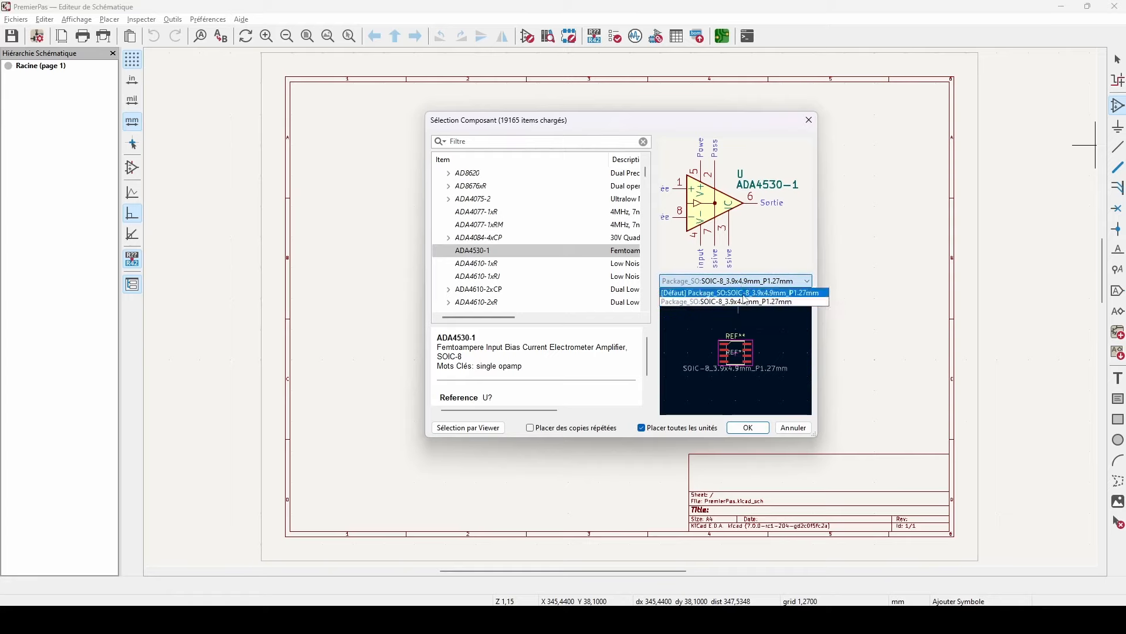
pyautogui.click(732, 292)
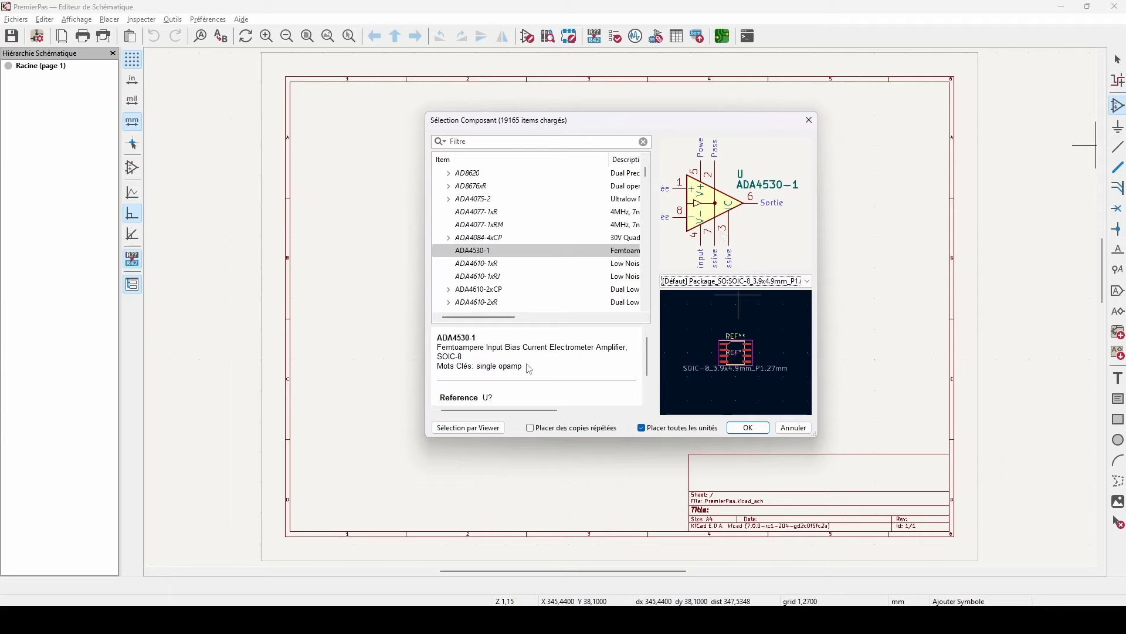
# - Read the ADA4530-1 description, examine the pin connection diagram in its online datasheet and return to the symbol chooser
pyautogui.moveTo(437, 347); pyautogui.dragTo(632, 348)
pyautogui.click(453, 355)
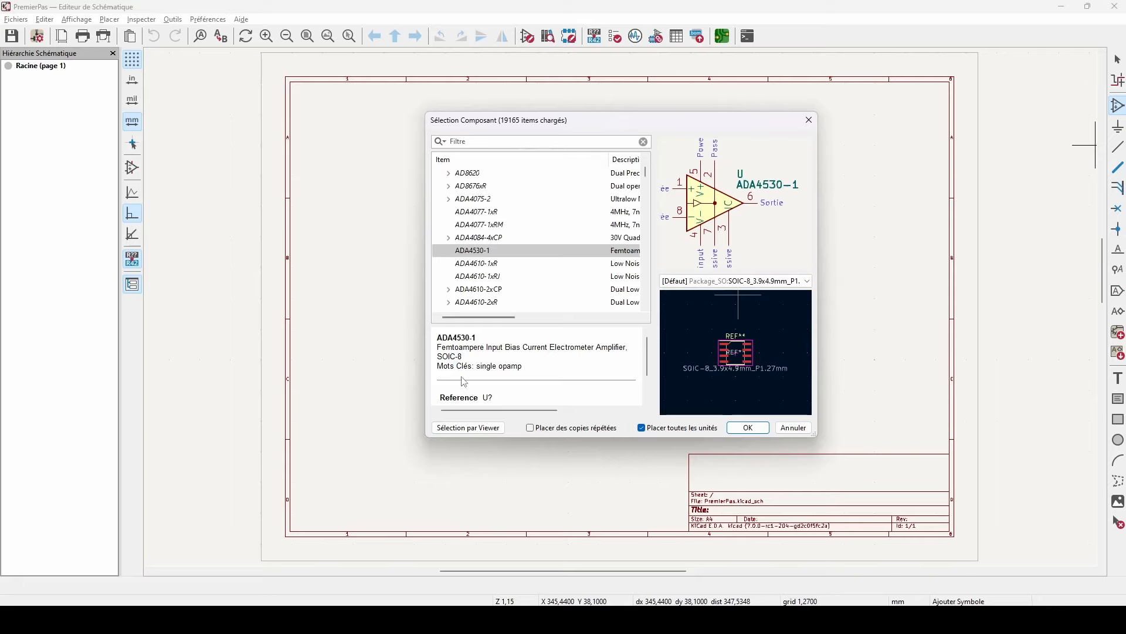
pyautogui.moveTo(437, 356); pyautogui.dragTo(463, 357)
pyautogui.scroll(-1, 500, 373)
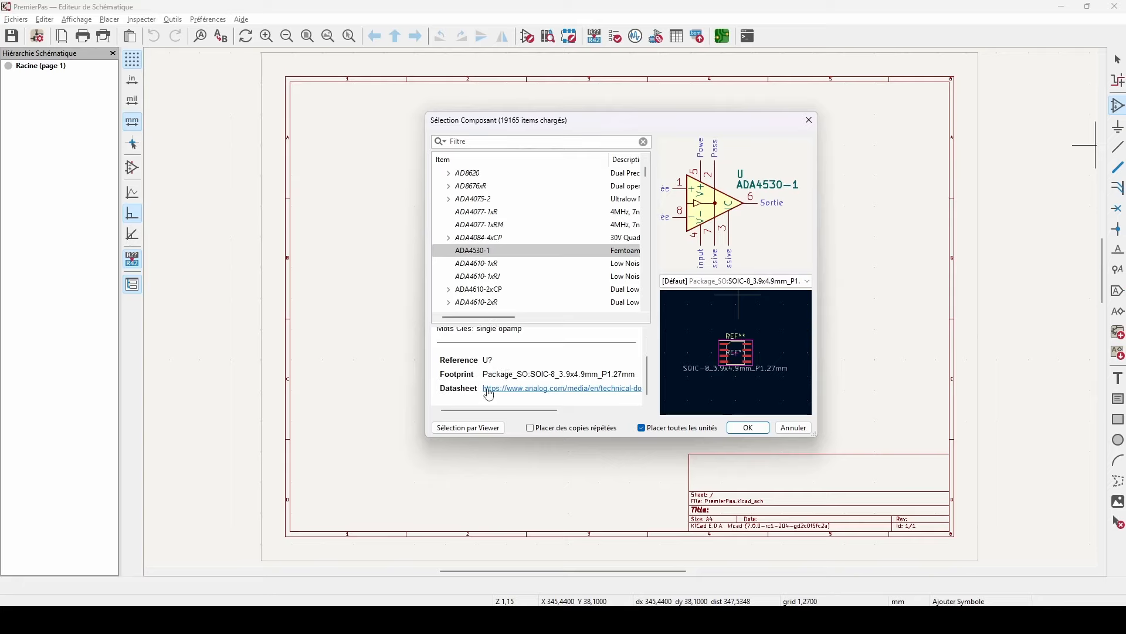
pyautogui.click(535, 394)
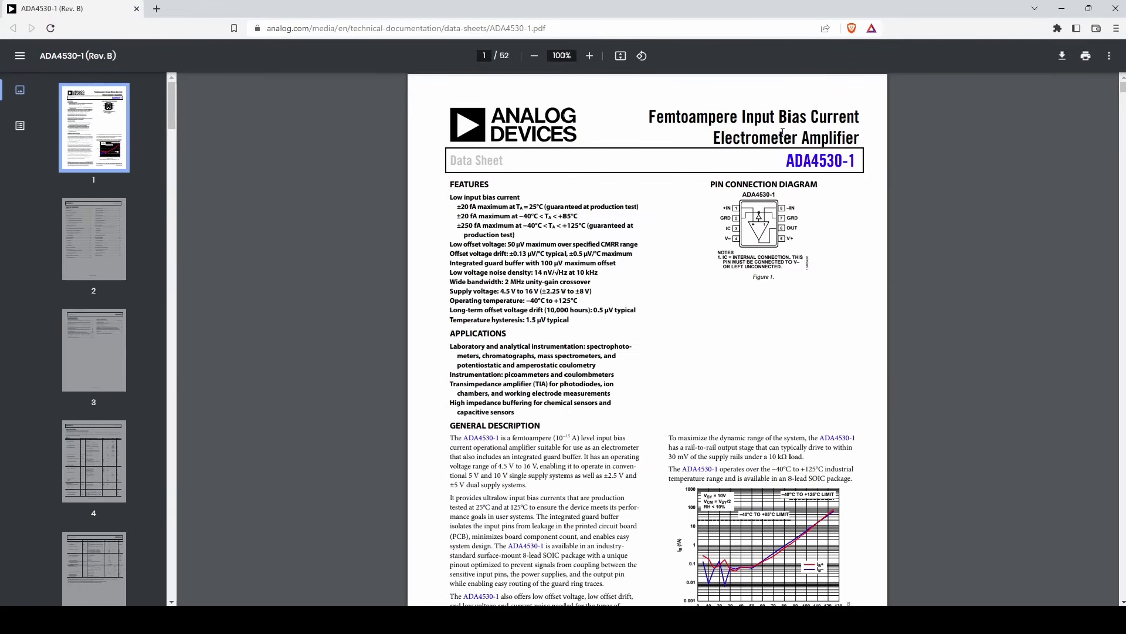
pyautogui.keyDown('ctrl'); pyautogui.scroll(5, 777, 249); pyautogui.keyUp('ctrl')
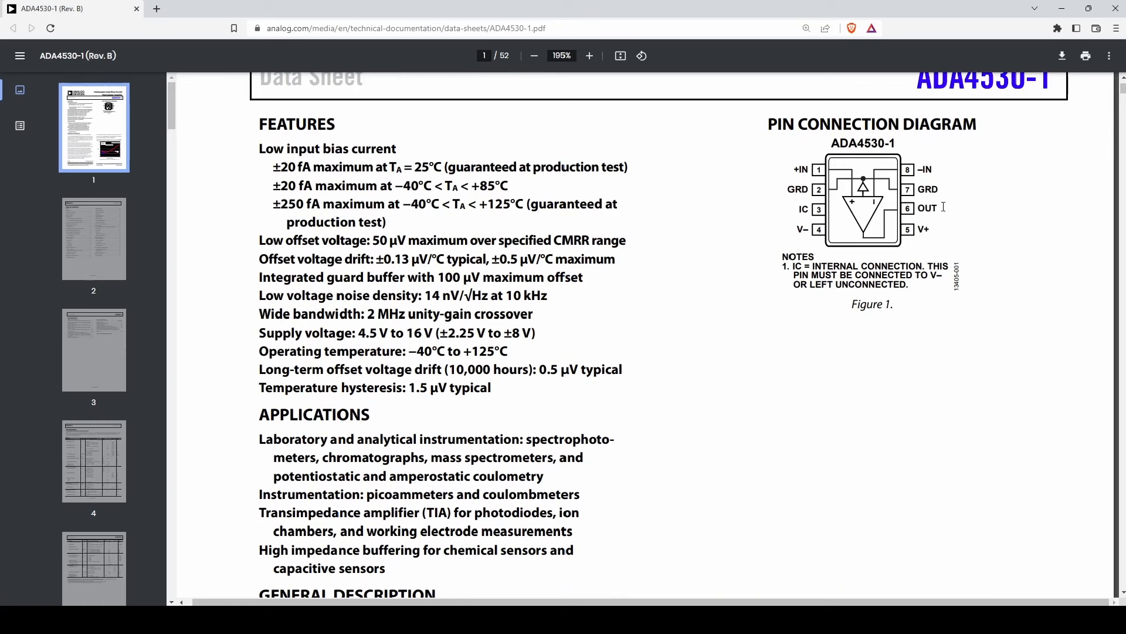
pyautogui.hotkey('alt', 'Tab')
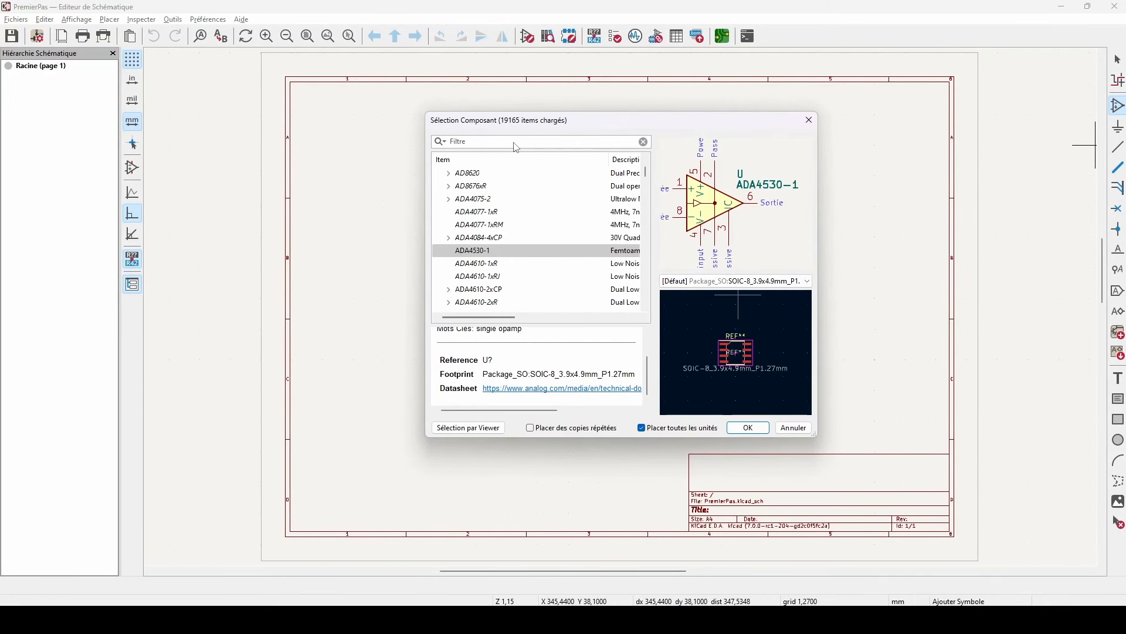
# - Filter the symbols by "resistor" and preview the resistor networks from R_Pack07_SIP_Split to R_Pack11_Split
pyautogui.write('res')
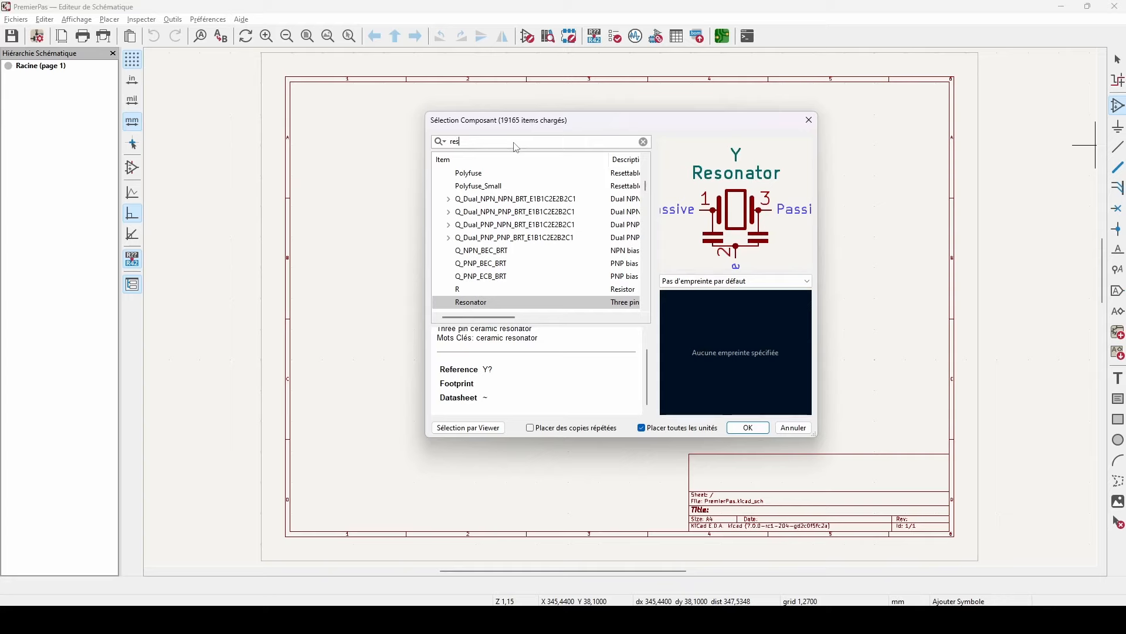
pyautogui.write('istor')
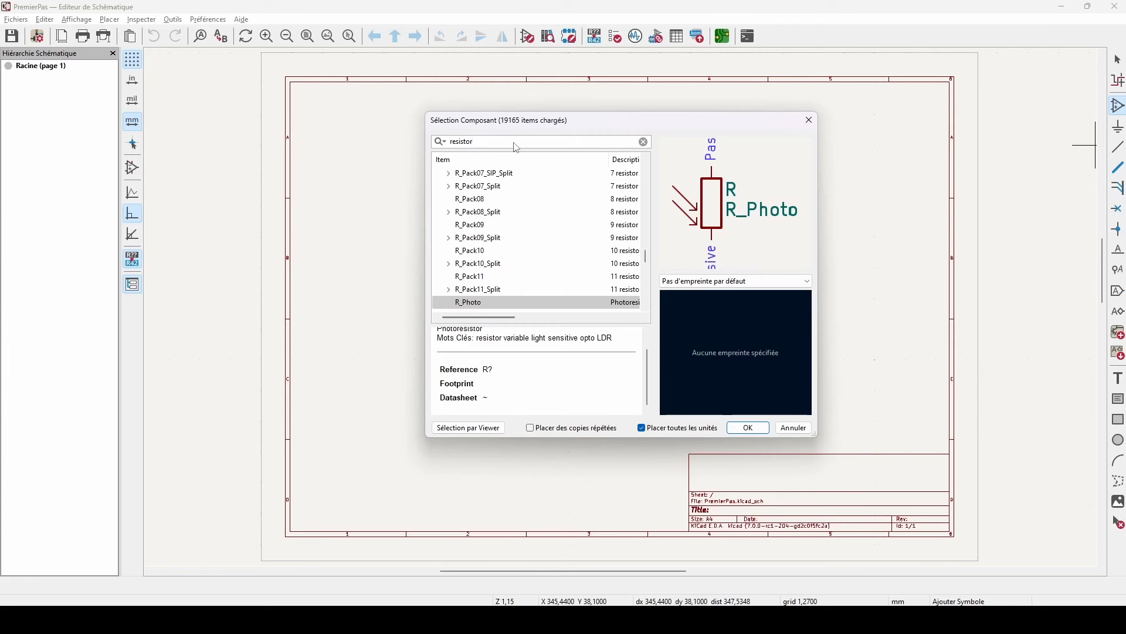
pyautogui.click(496, 174)
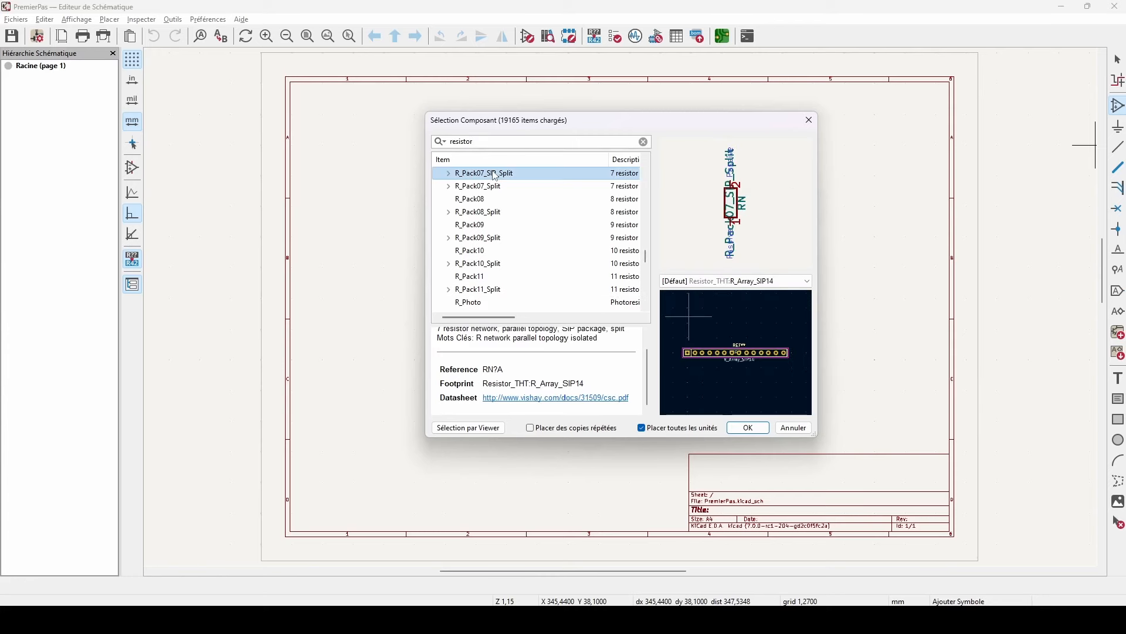
pyautogui.press('Down')
pyautogui.press('Down')
pyautogui.press('Down')
pyautogui.press('Down')
pyautogui.press('Down')
pyautogui.press('Down')
pyautogui.press('Down')
pyautogui.press('Down')
pyautogui.press('Down')
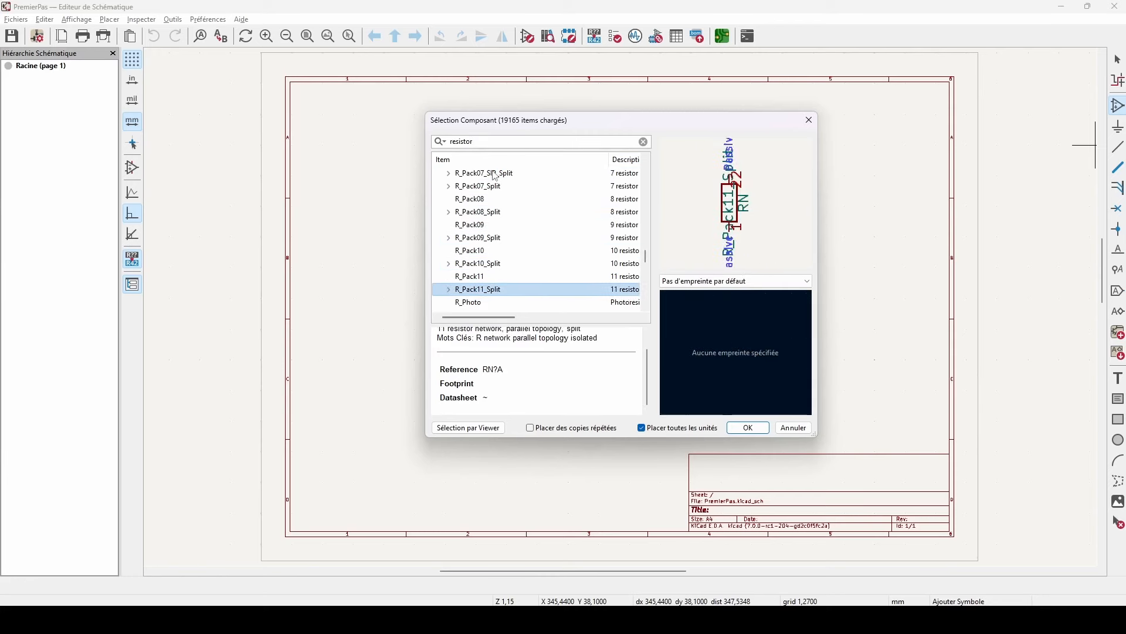
pyautogui.scroll(-2, 511, 217)
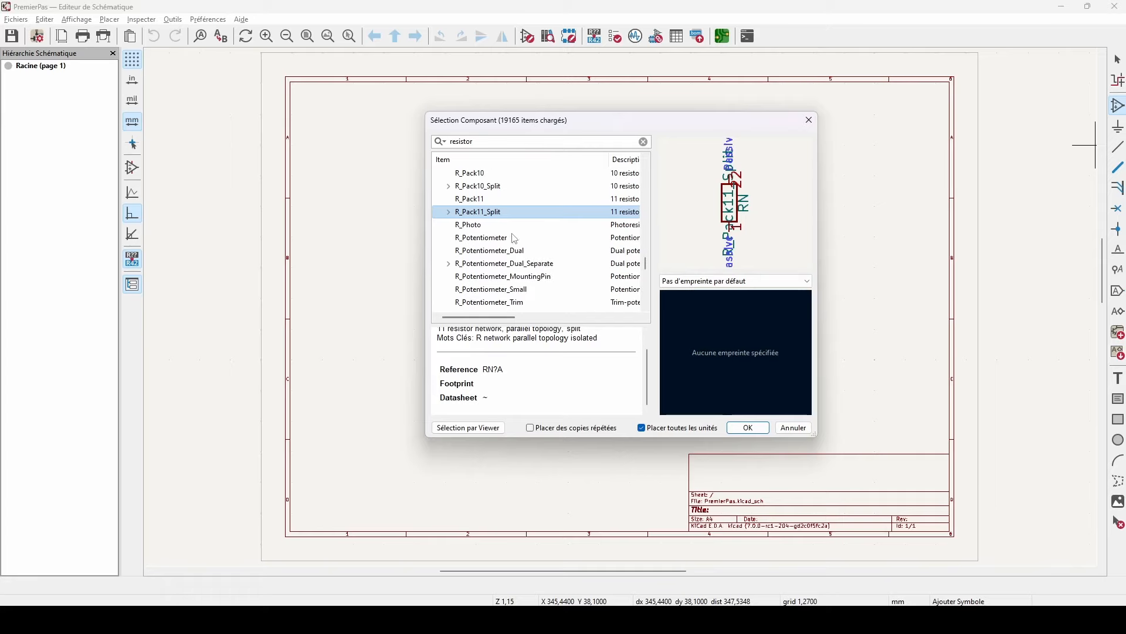
# - Preview the R_Potentiometer, R_Shunt and R_Small symbols in the filtered list
pyautogui.click(513, 236)
pyautogui.scroll(-1, 544, 260)
pyautogui.scroll(-1, 543, 259)
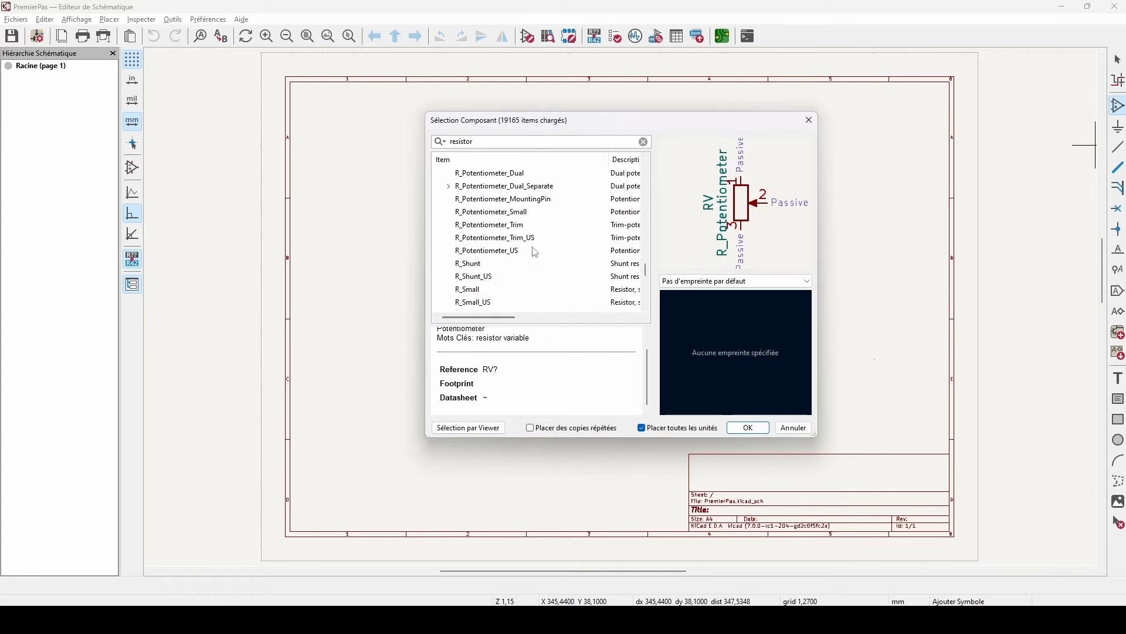
pyautogui.click(486, 265)
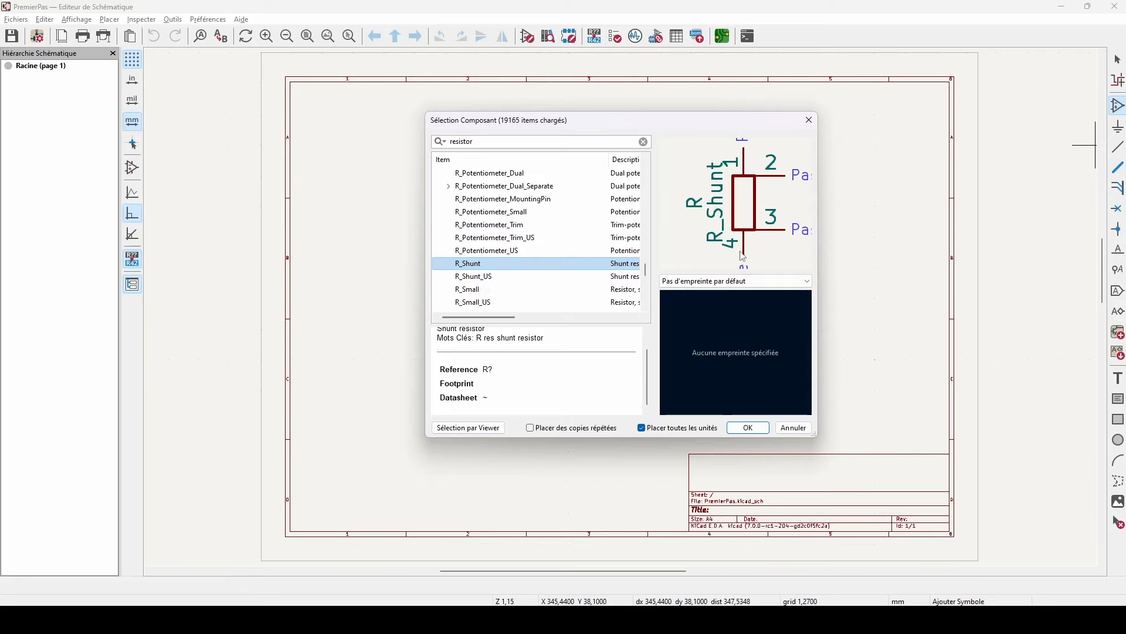
pyautogui.click(472, 290)
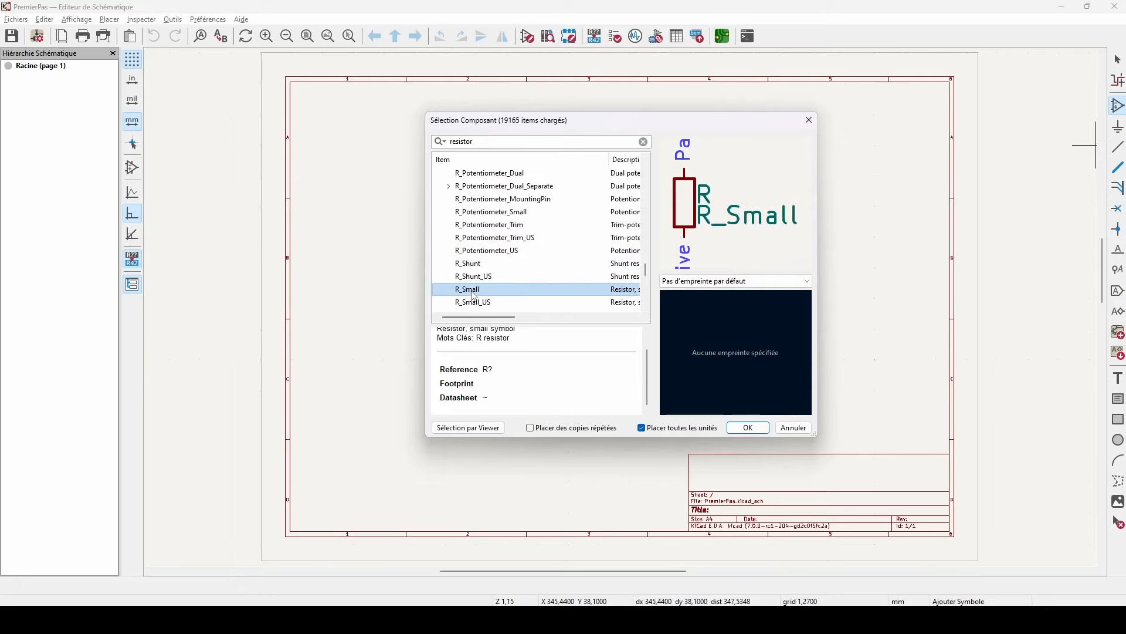
# - Compare the R_Small_US, R_US, R_Variable and R_Variable_US symbols and look through the remaining resistor matches
pyautogui.scroll(-1, 521, 270)
pyautogui.click(483, 265)
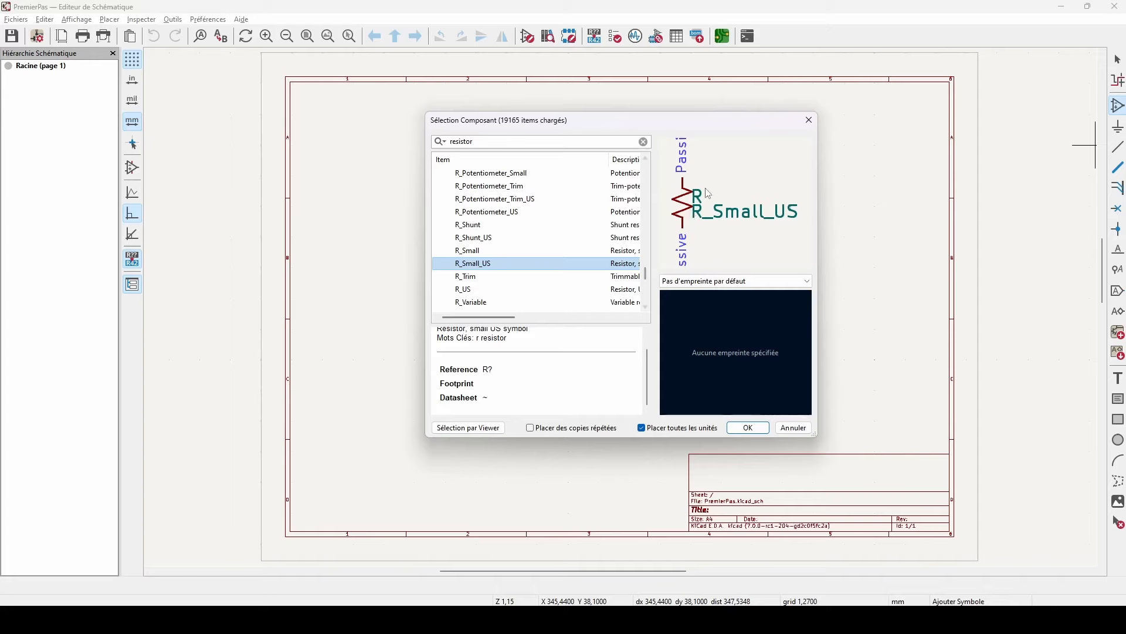
pyautogui.click(482, 291)
pyautogui.scroll(-1, 508, 267)
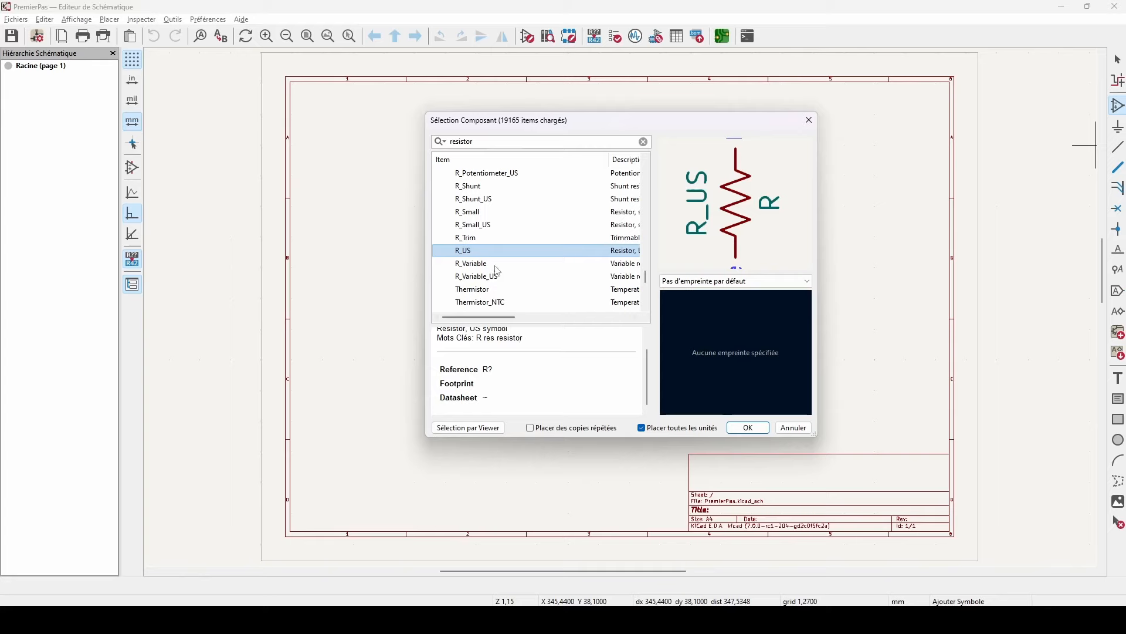
pyautogui.click(502, 264)
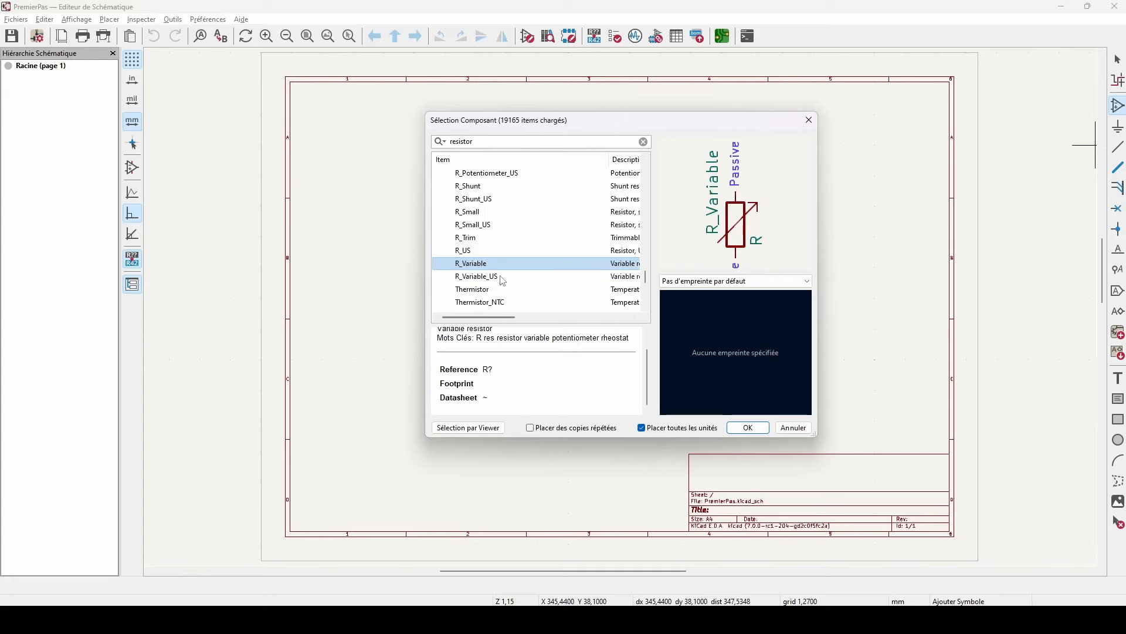
pyautogui.click(503, 276)
pyautogui.scroll(-3, 502, 288)
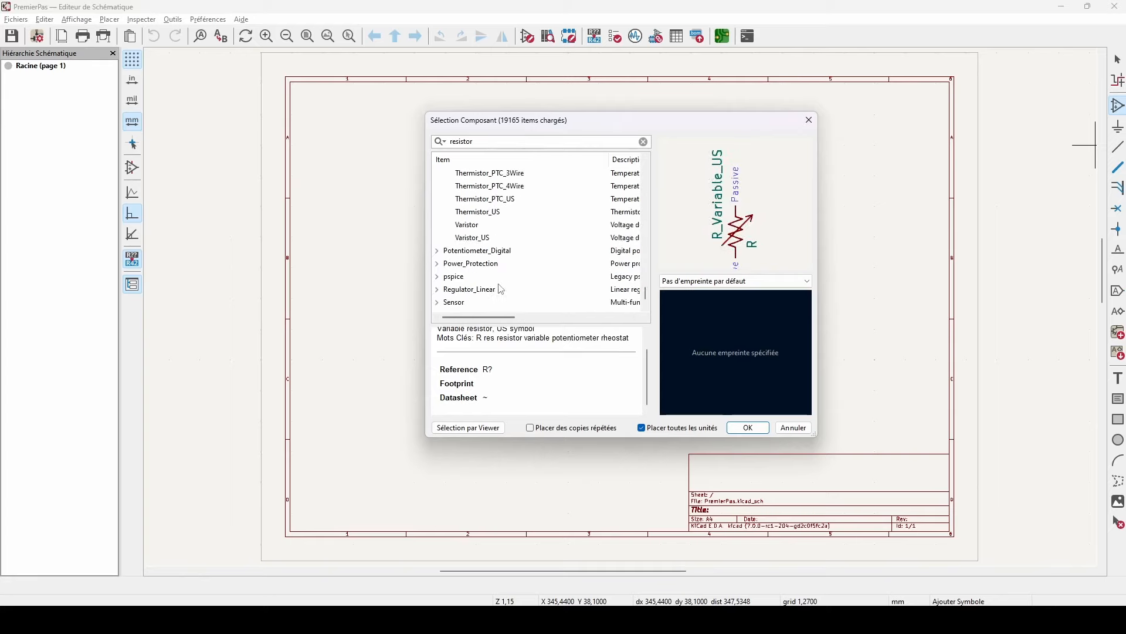
# - Select the R_Small resistor symbol and check its footprint setting
pyautogui.scroll(4, 502, 288)
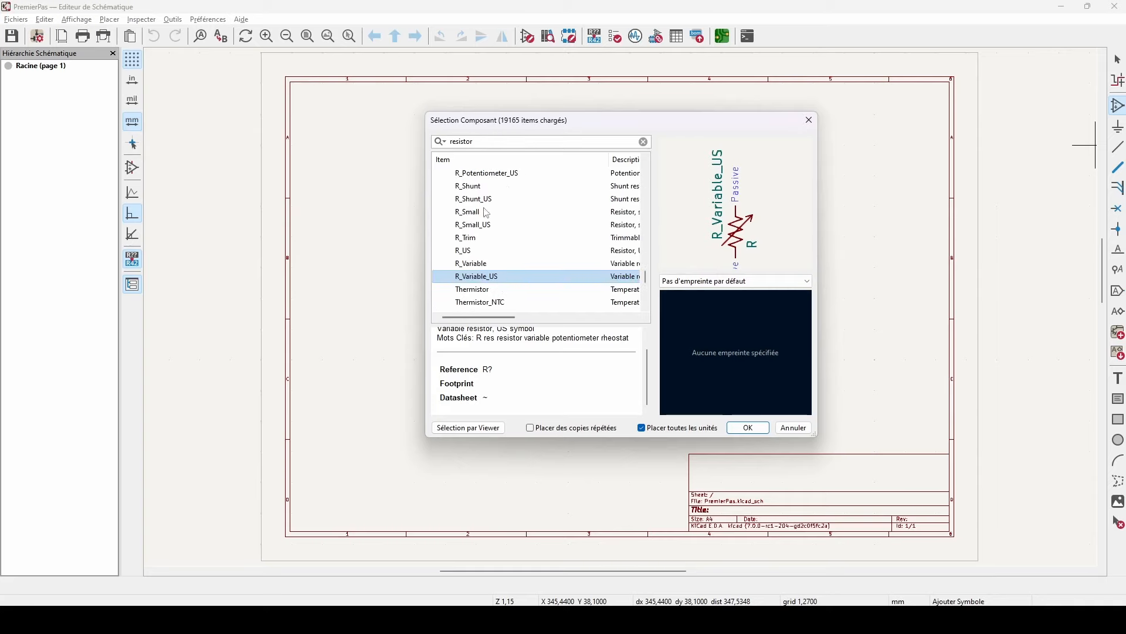
pyautogui.click(480, 213)
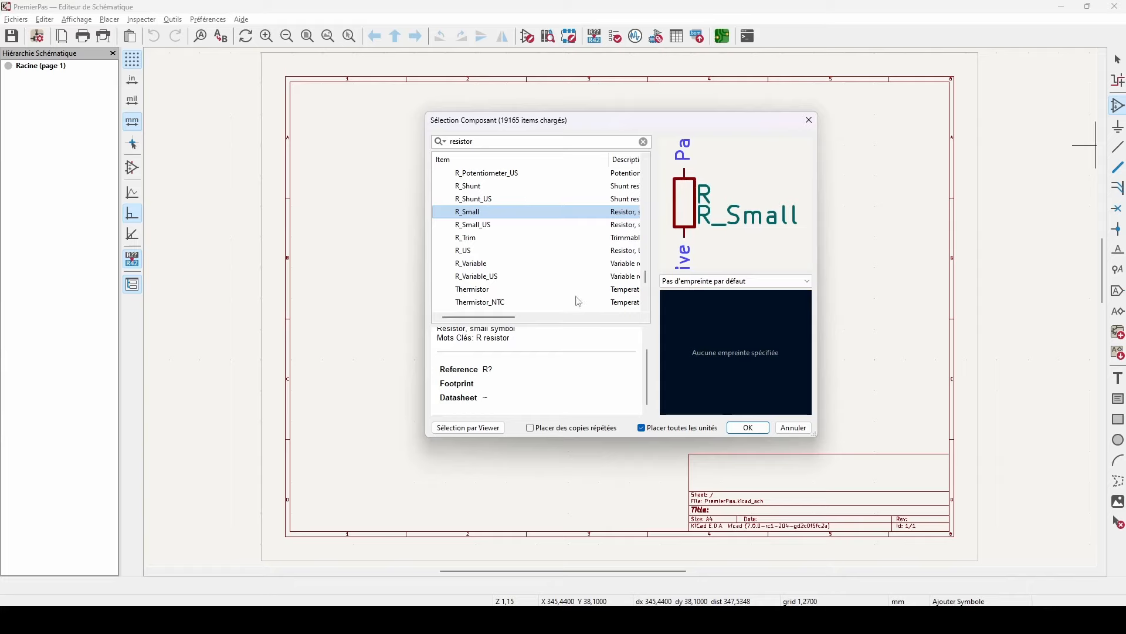
pyautogui.click(757, 301)
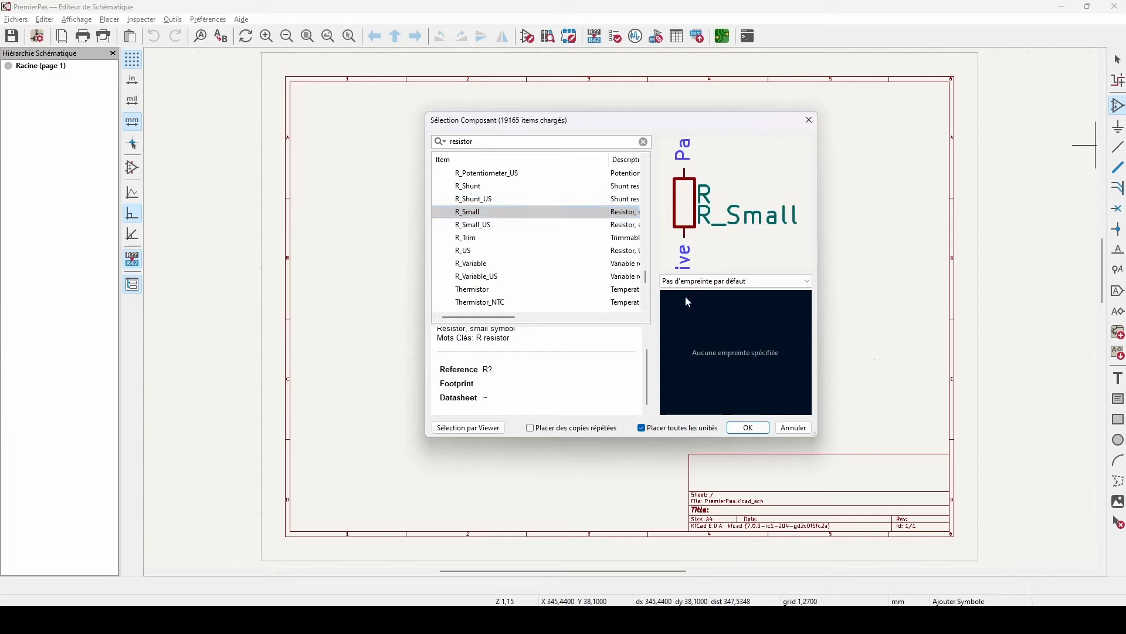
# - Assign the footprint Resistor_SMD:R_1206_3216Metric_Pad1.30x1.75mm_HandSolder to the R_Small symbol
pyautogui.click(707, 282)
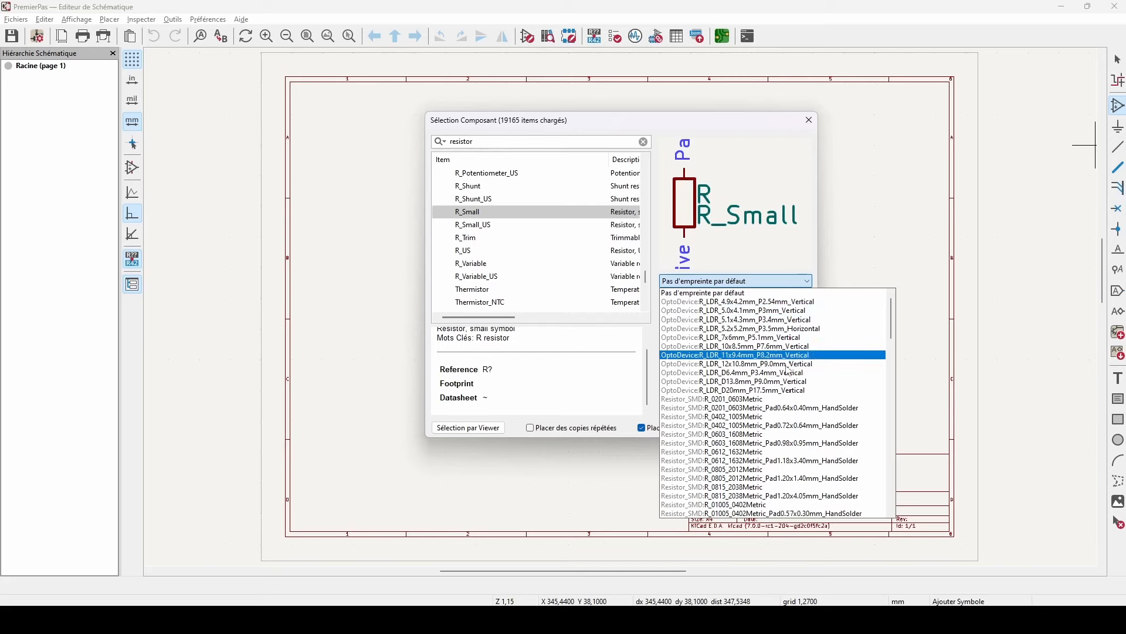
pyautogui.scroll(-2, 775, 405)
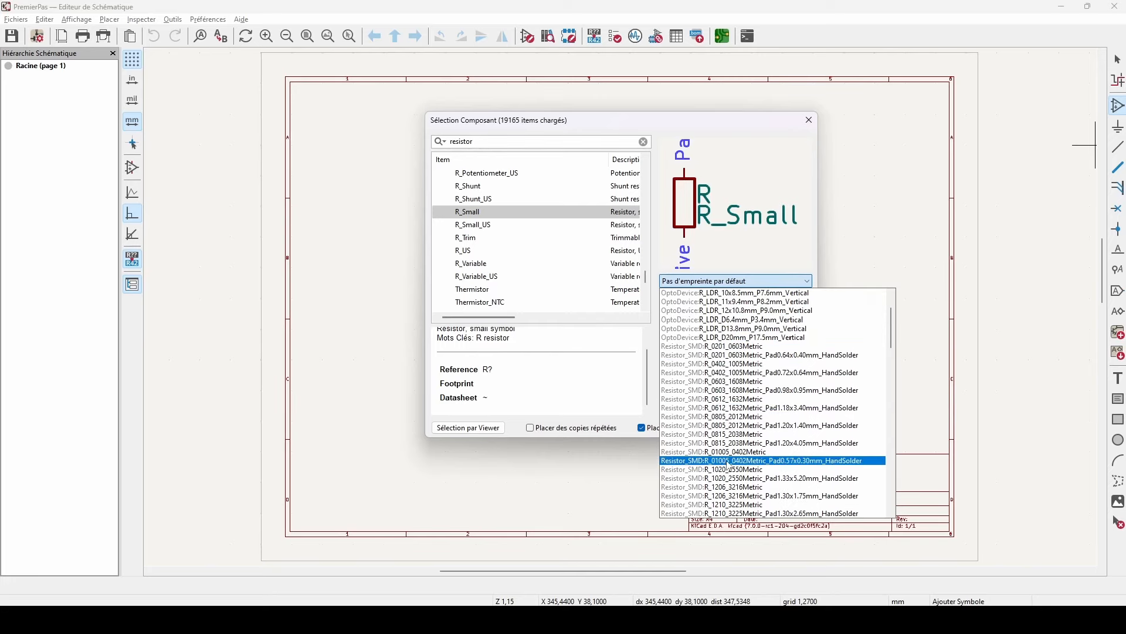
pyautogui.scroll(-2, 750, 434)
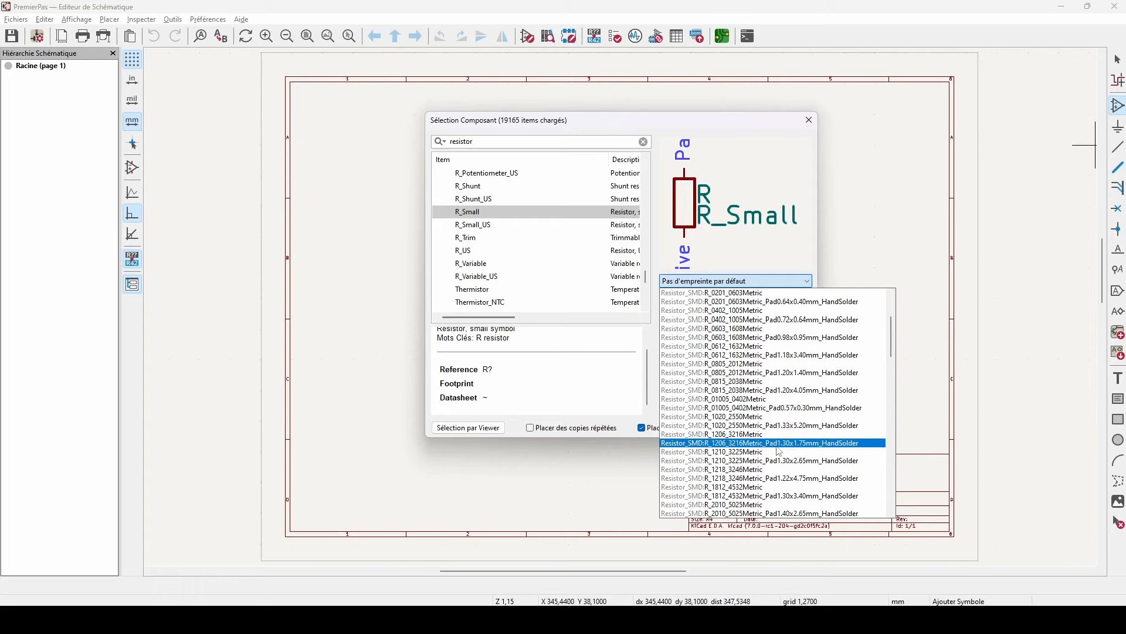
pyautogui.click(841, 444)
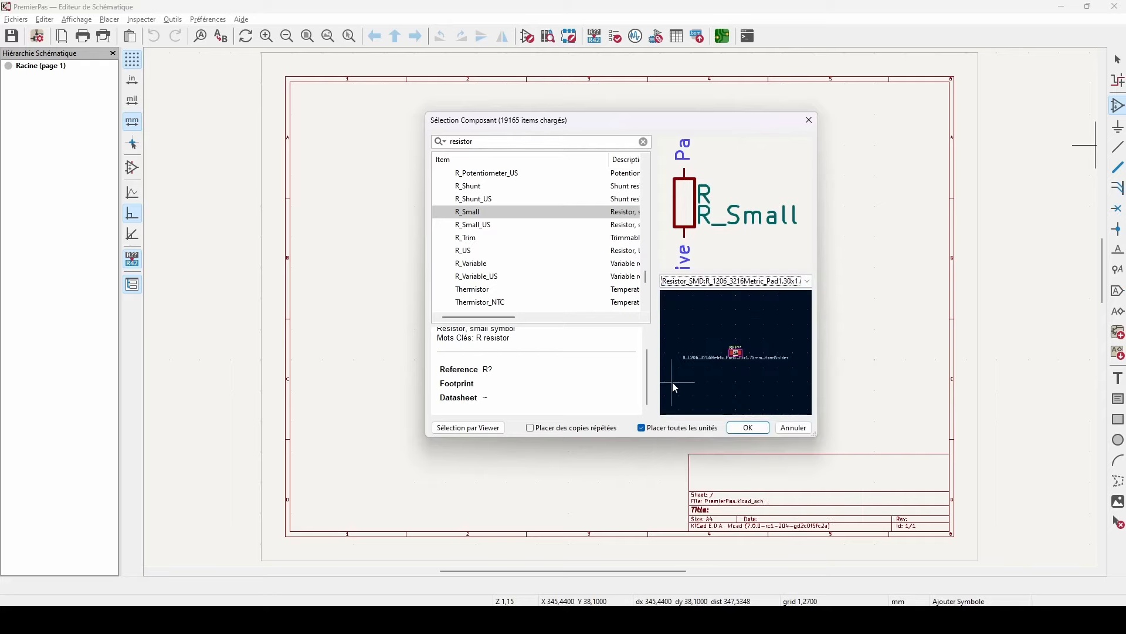
# - Place the R_Small resistor on the sheet above the title block and end symbol placement
pyautogui.click(742, 428)
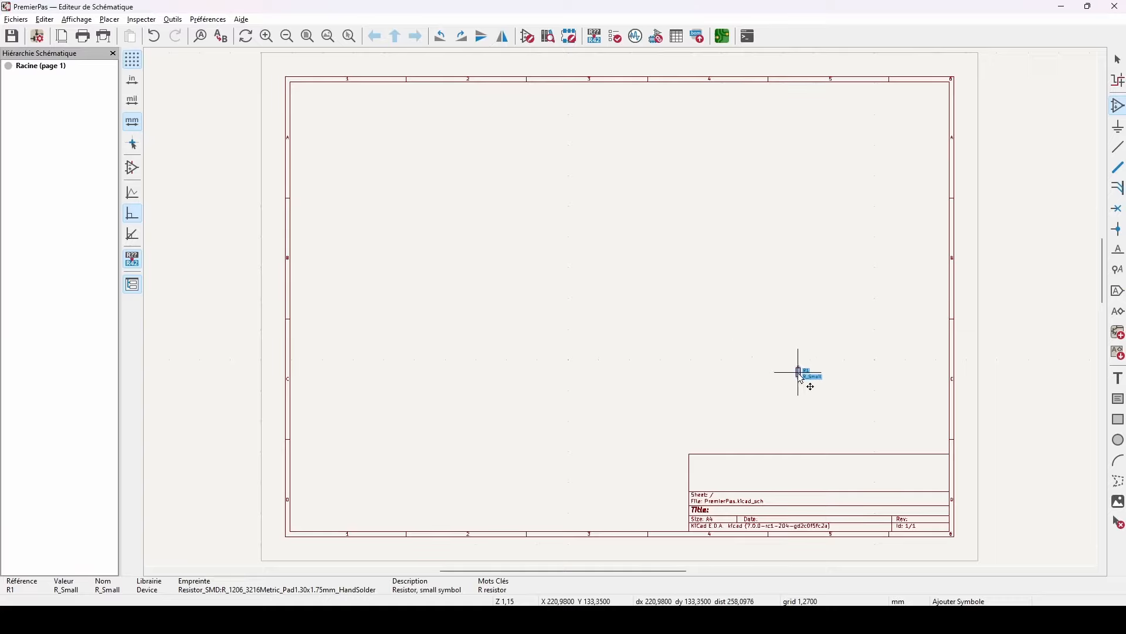
pyautogui.click(805, 370)
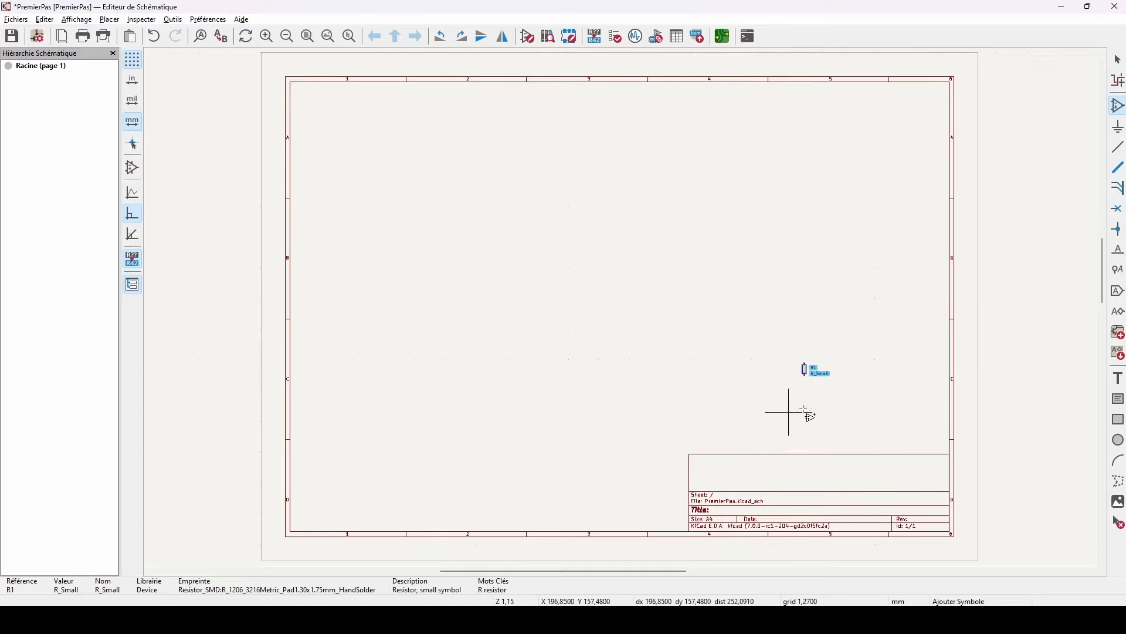
pyautogui.scroll(5, 807, 389)
pyautogui.scroll(3, 625, 315)
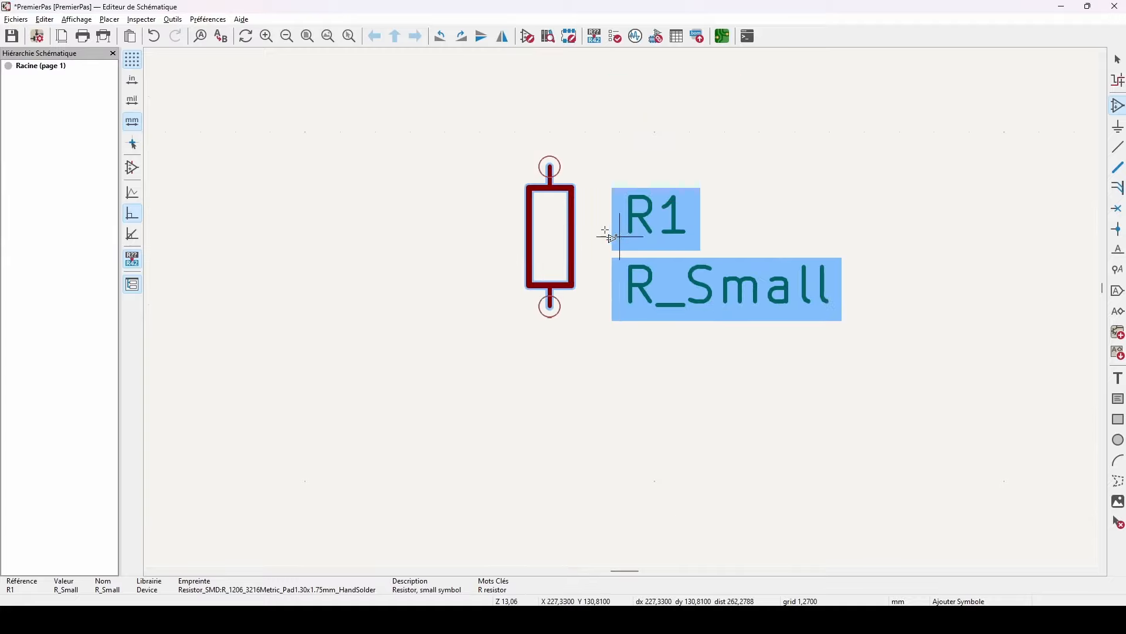
pyautogui.press('Escape')
# - Examine the reference, value, footprint and documentation fields in the properties of resistor R1
pyautogui.click(551, 249)
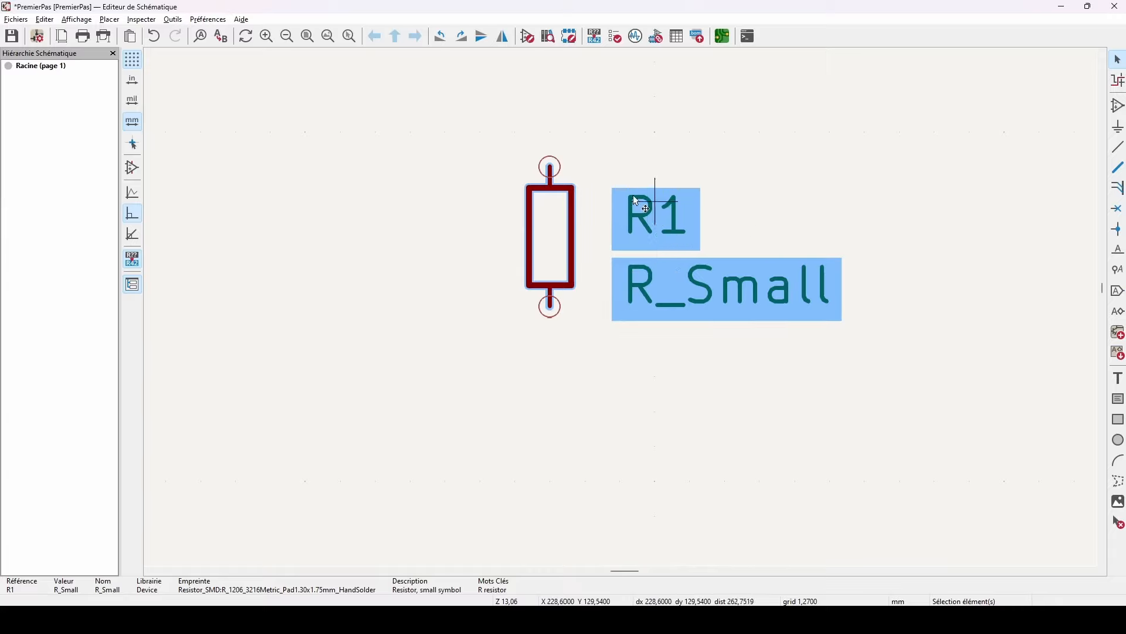
pyautogui.doubleClick(552, 256)
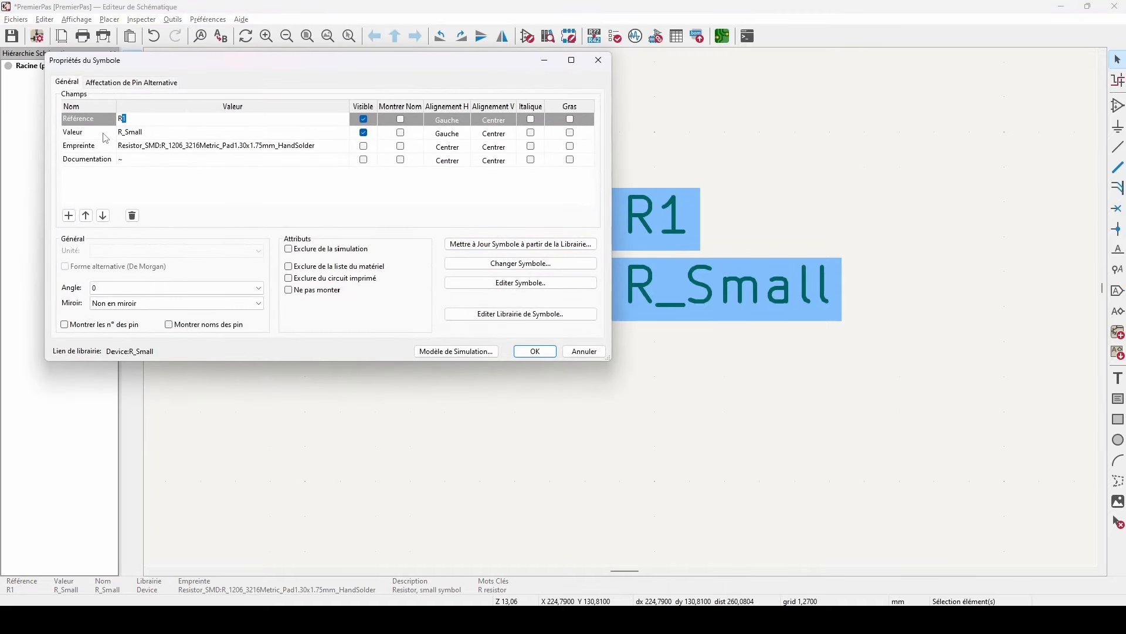
pyautogui.click(129, 164)
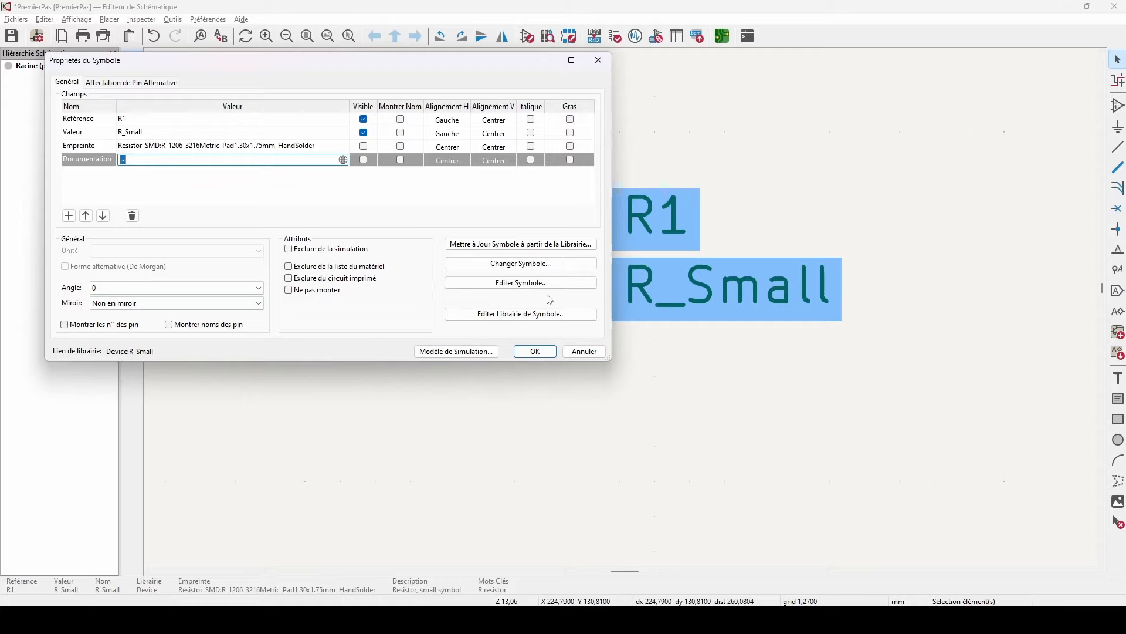
pyautogui.click(567, 351)
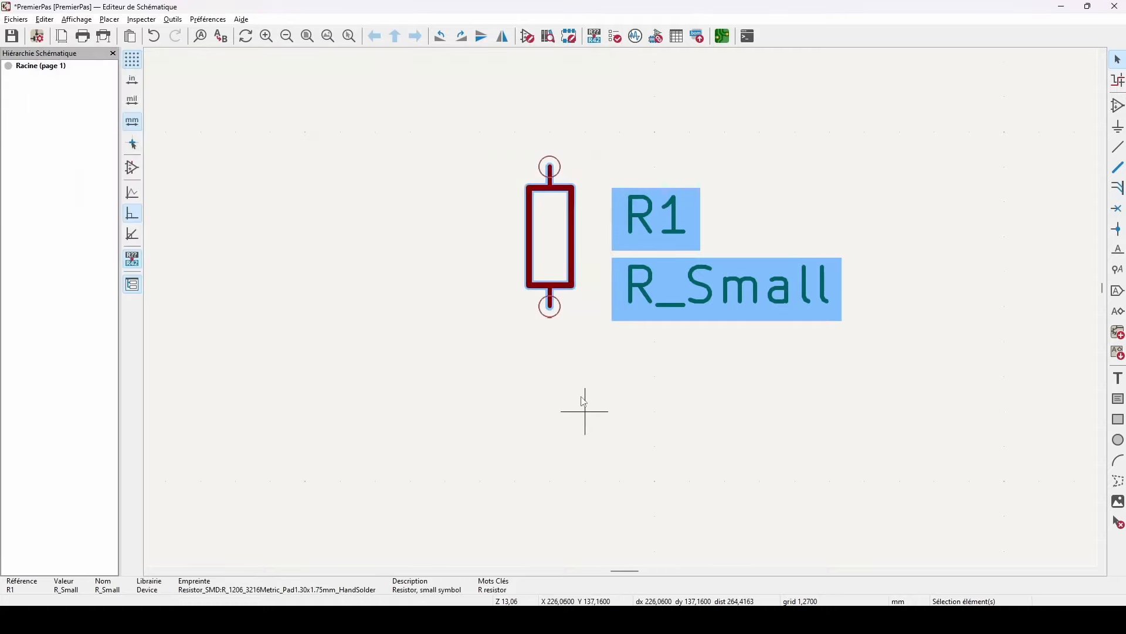
pyautogui.click(585, 411)
# - Filter the component library by "capaci" and select the C_Small symbol for a new component
pyautogui.click(1118, 106)
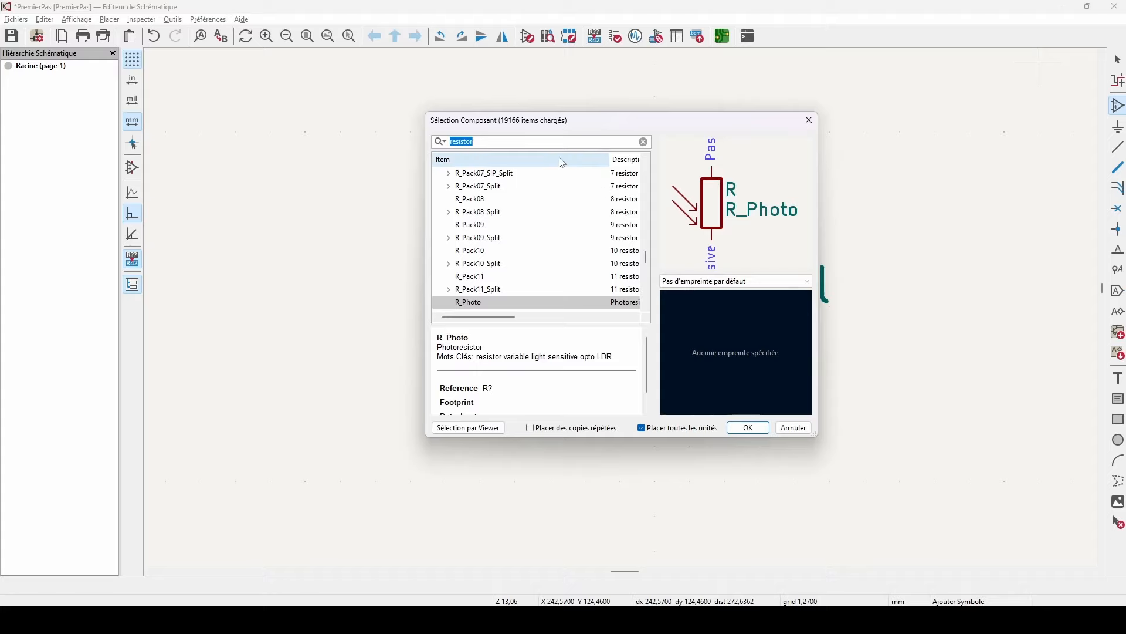
pyautogui.write('capaci')
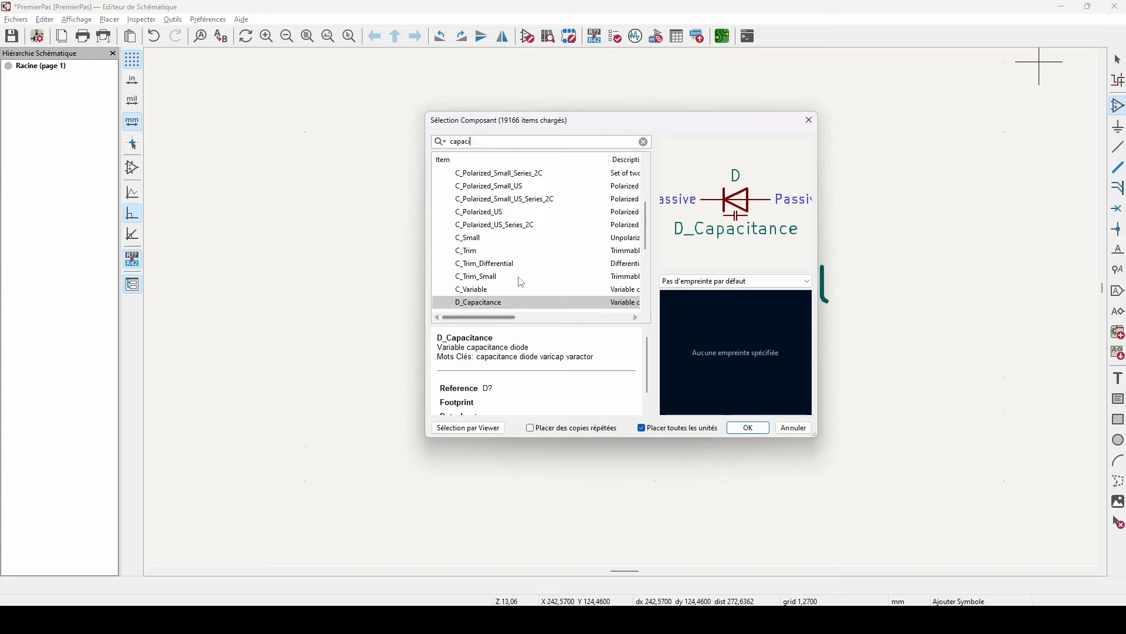
pyautogui.scroll(-3, 521, 282)
pyautogui.scroll(2, 520, 281)
pyautogui.scroll(1, 521, 282)
pyautogui.click(487, 238)
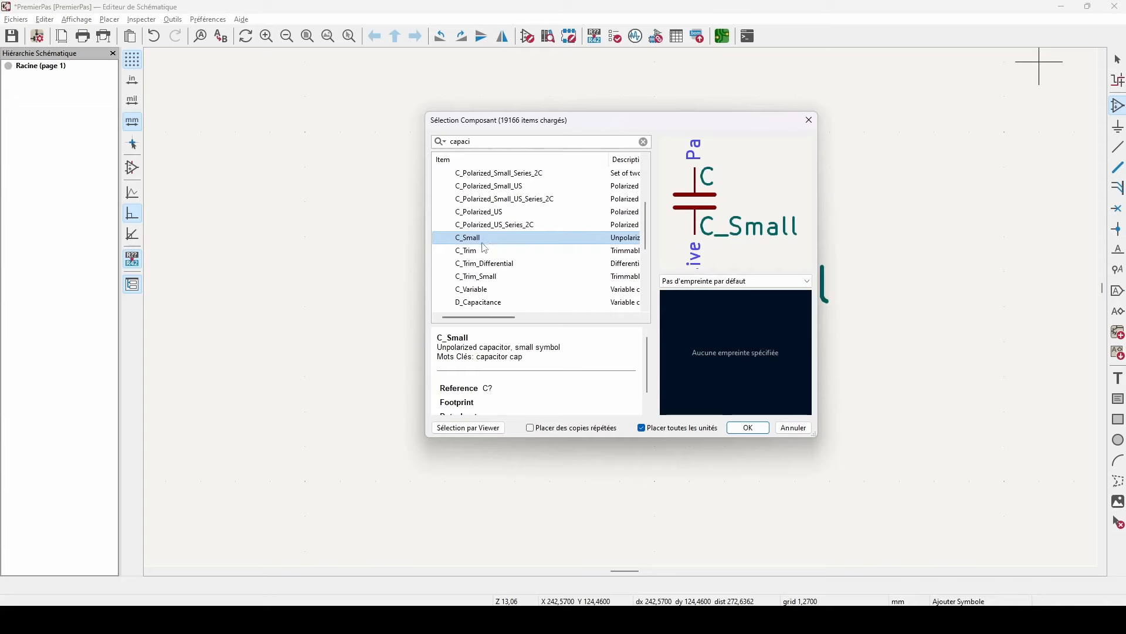
# - Assign the footprint C_1206_3216Metric_Pad1.33x1.80mm_HandSolder to C_Small and place the capacitor beside resistor R1
pyautogui.click(683, 284)
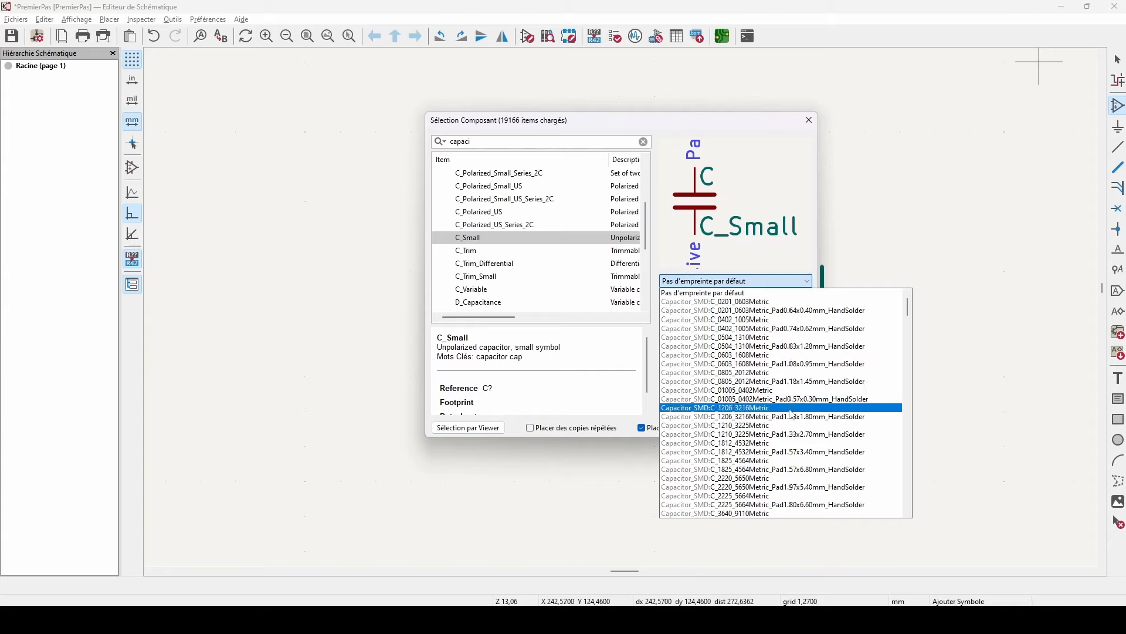
pyautogui.click(725, 418)
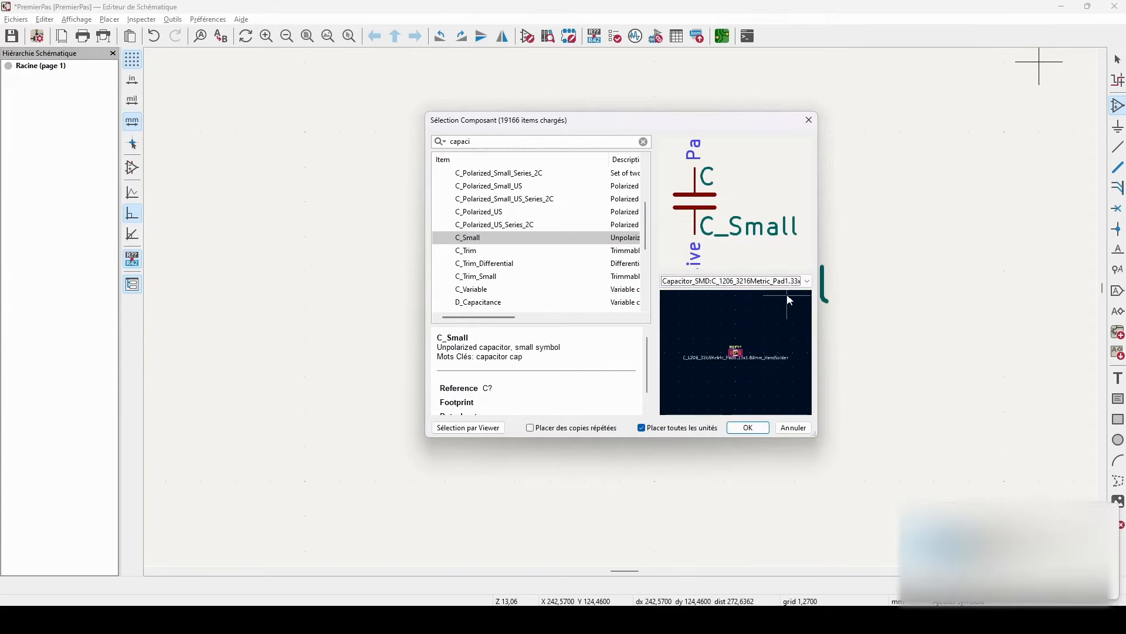
pyautogui.click(748, 428)
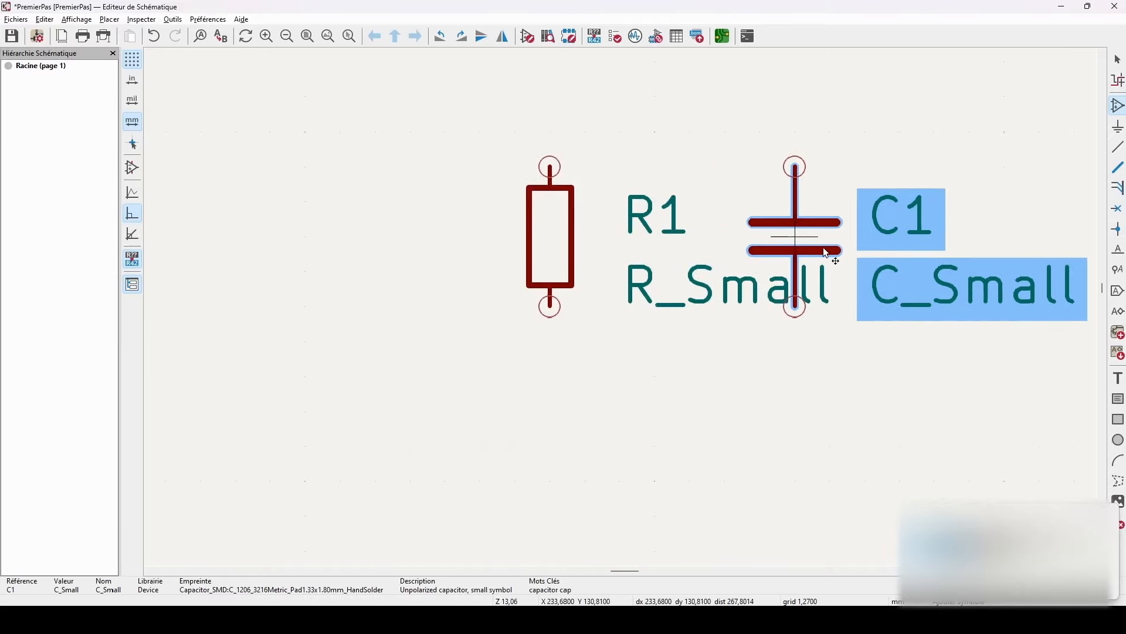
pyautogui.click(895, 242)
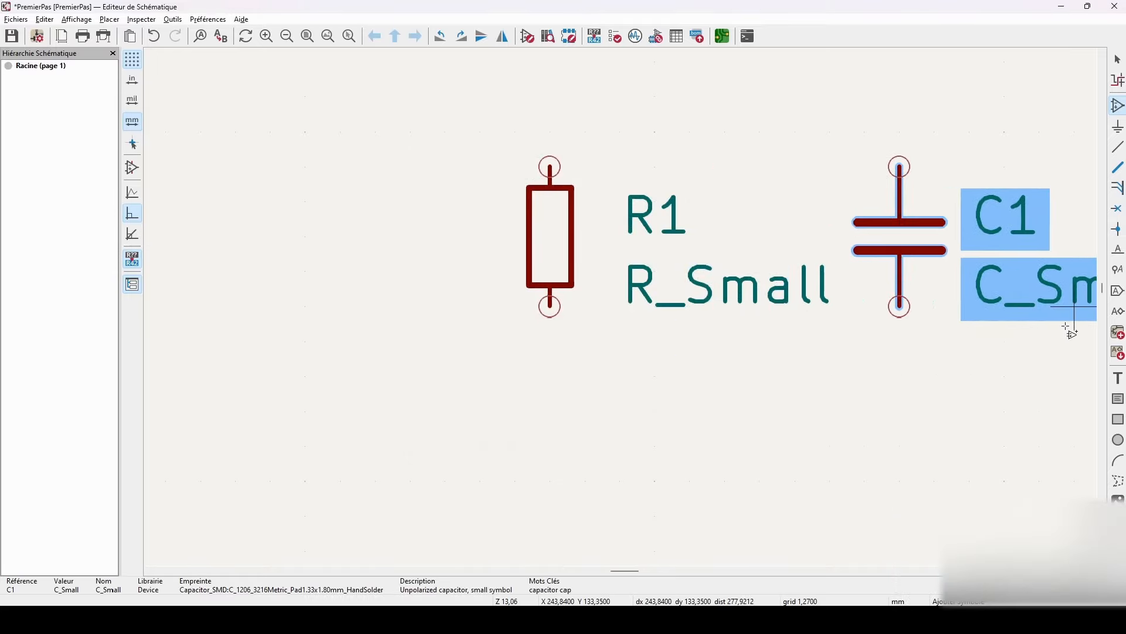
pyautogui.press('Escape')
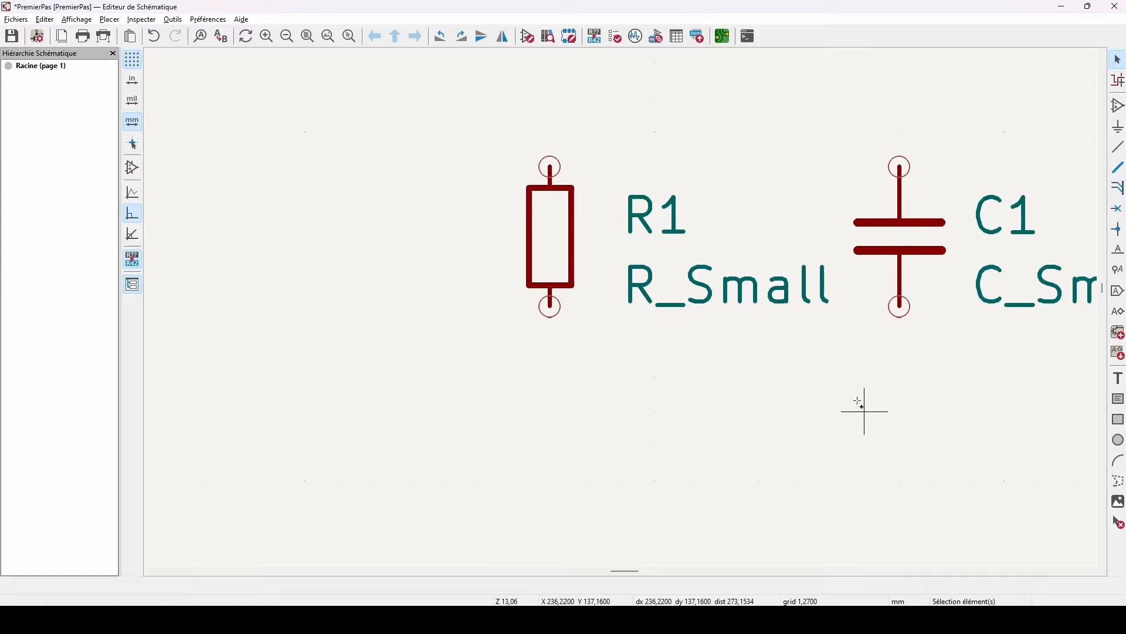
# - Move resistor R1 above and closer to capacitor C1, and rotate it to a horizontal orientation
pyautogui.scroll(-1, 866, 411)
pyautogui.scroll(4, 863, 387)
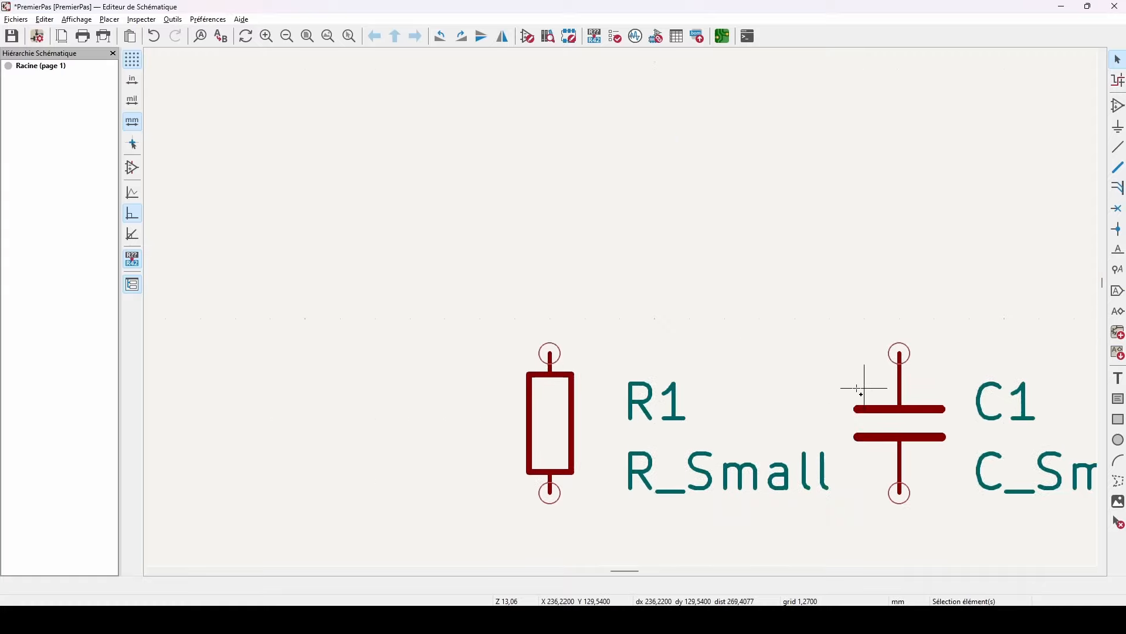
pyautogui.scroll(-3, 860, 392)
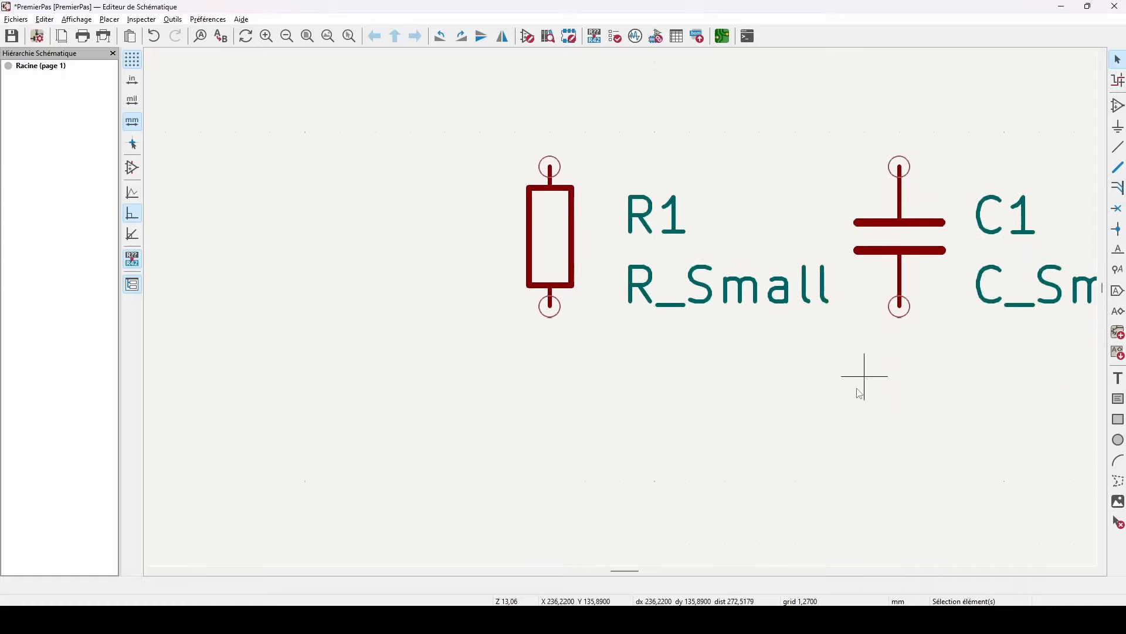
pyautogui.hscroll(-2, 857, 388)
pyautogui.hscroll(6, 854, 388)
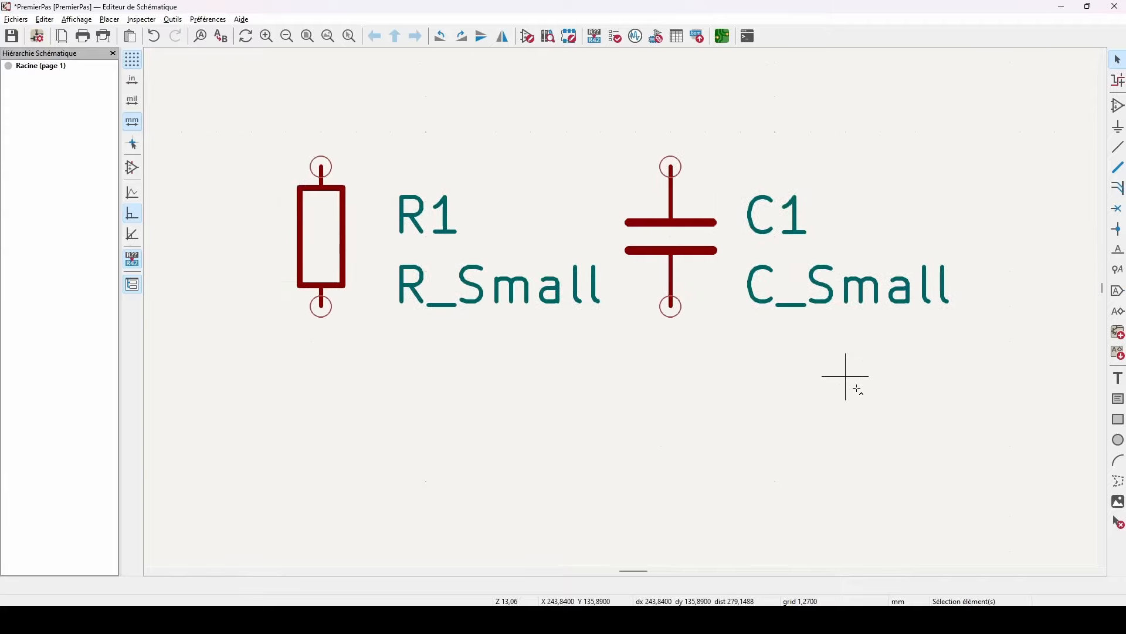
pyautogui.hscroll(-2, 857, 390)
pyautogui.hscroll(2, 857, 388)
pyautogui.moveTo(325, 264); pyautogui.dragTo(360, 201)
pyautogui.click(314, 246)
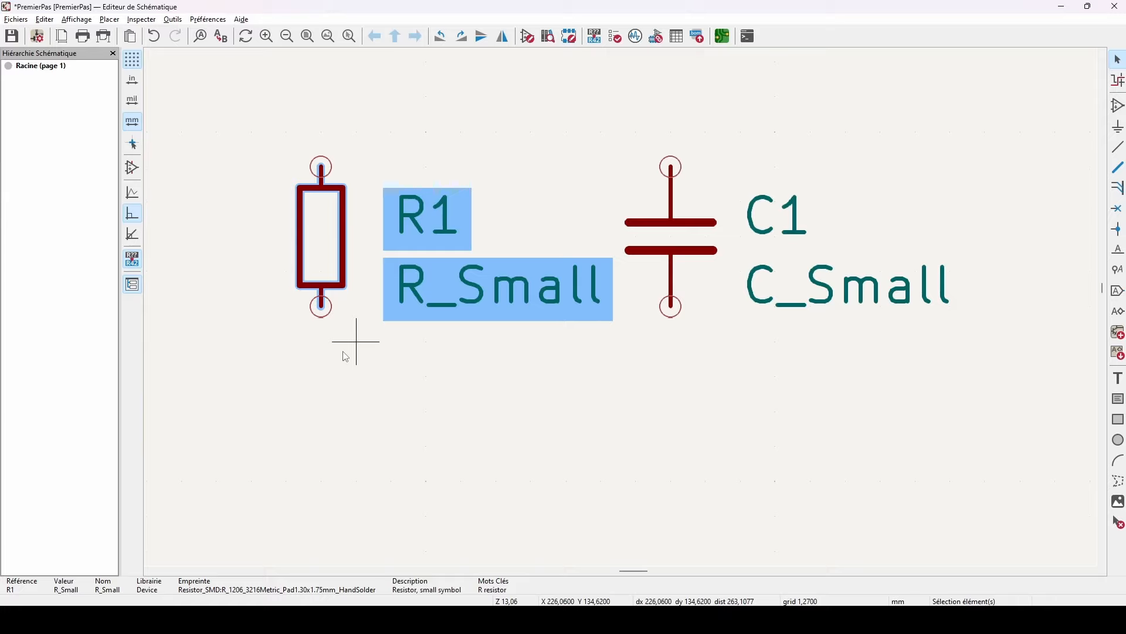
pyautogui.moveTo(320, 244); pyautogui.dragTo(353, 201)
pyautogui.press('r')
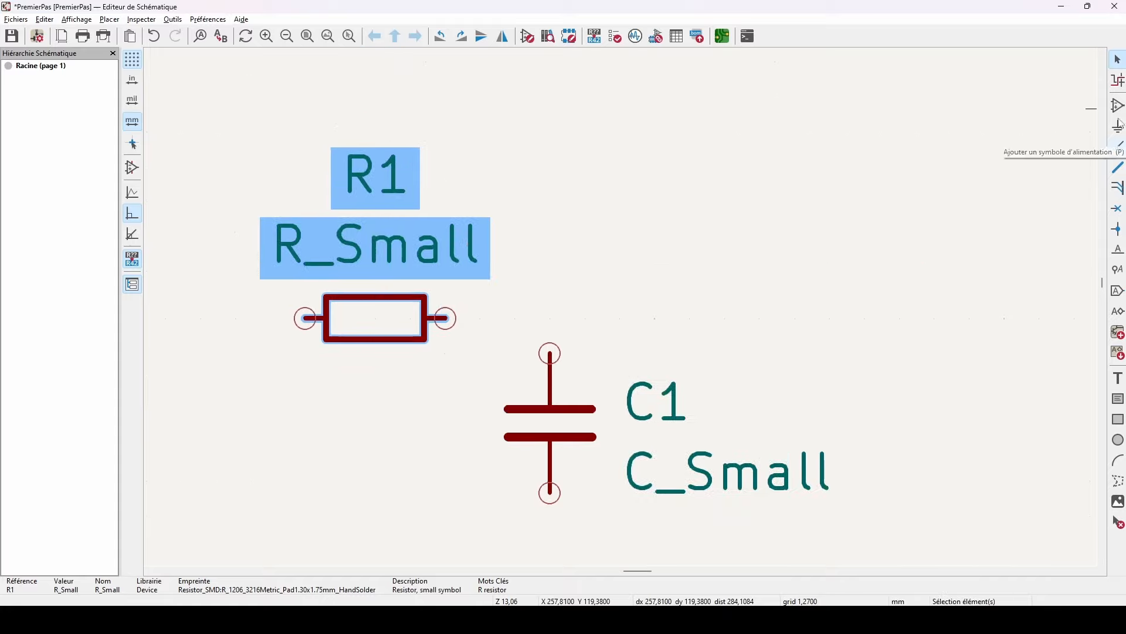
# - Draw a wire from the right pin of resistor R1 to the upper pin of capacitor C1
pyautogui.click(1118, 150)
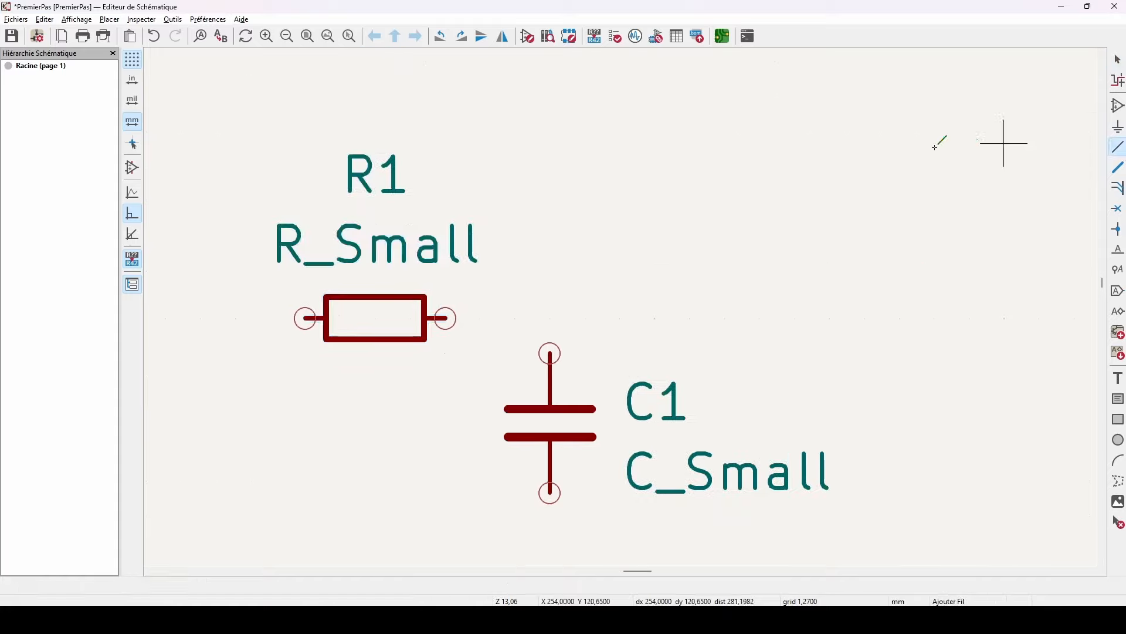
pyautogui.click(447, 319)
pyautogui.click(550, 354)
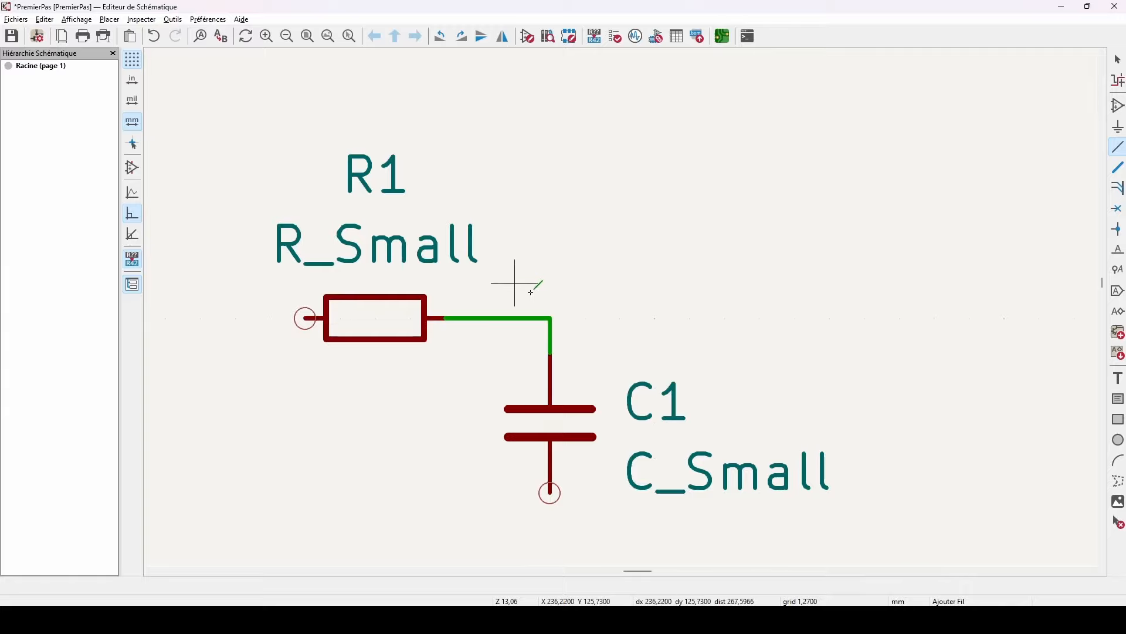
# - Browse the power library and select the GNDREF symbol for a new ground connection
pyautogui.click(1119, 127)
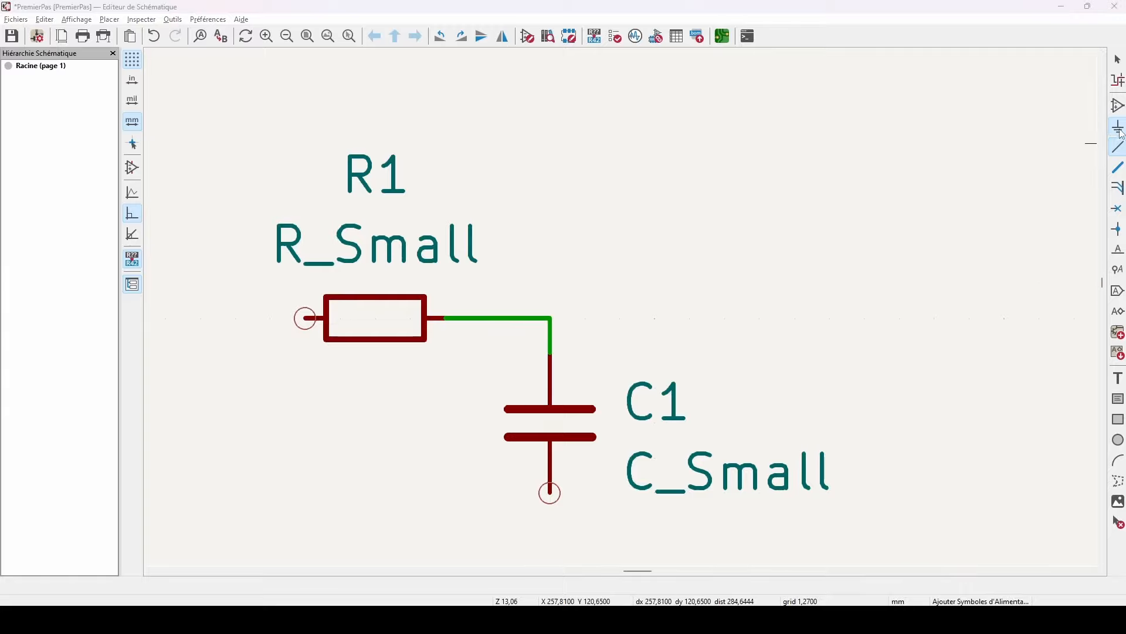
pyautogui.click(451, 193)
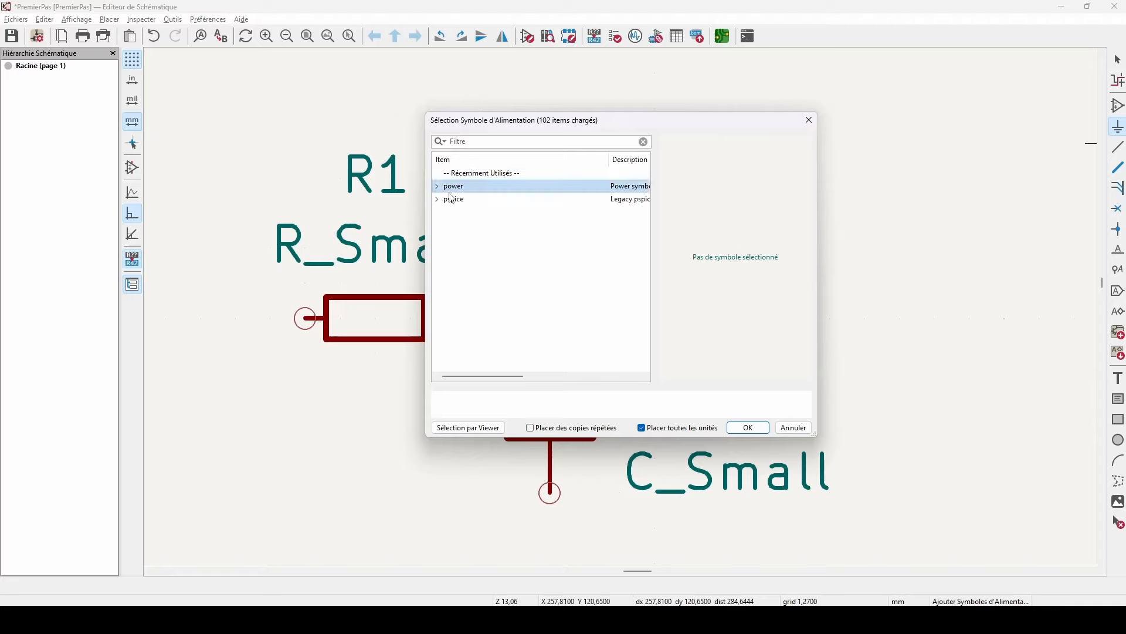
pyautogui.click(438, 191)
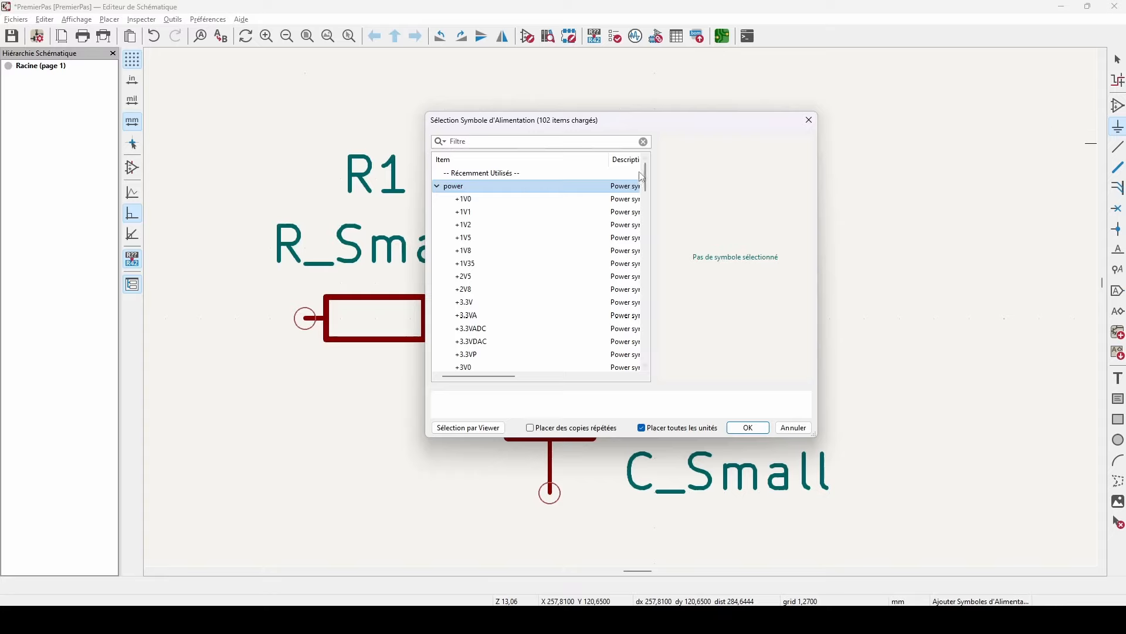
pyautogui.moveTo(642, 176); pyautogui.dragTo(636, 298)
pyautogui.click(522, 316)
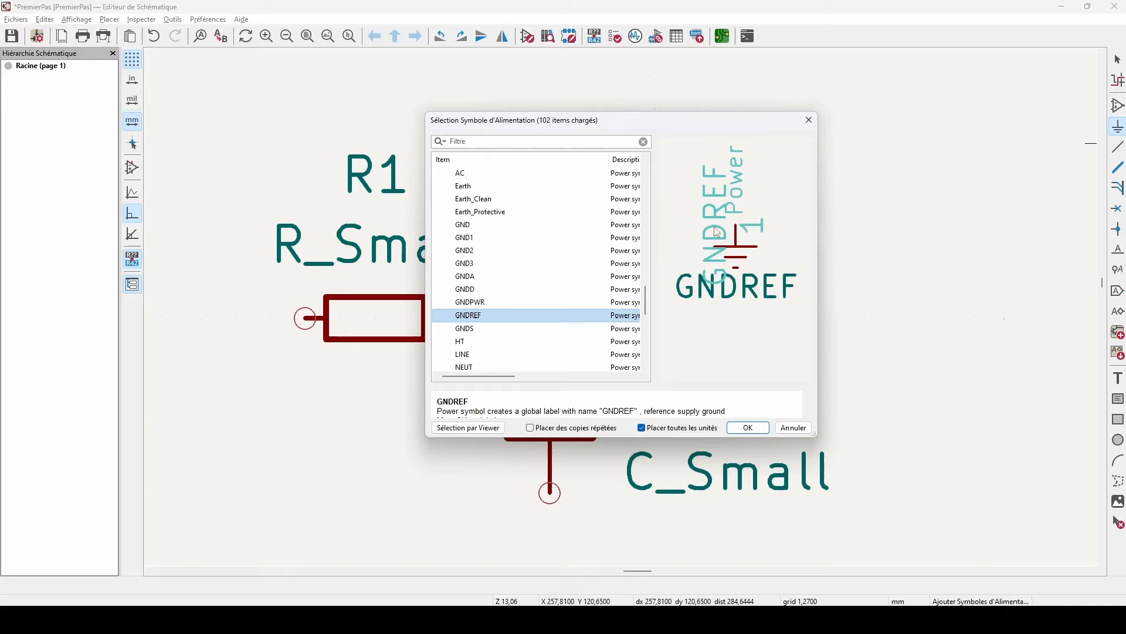
# - Place the GNDREF ground symbol directly on the lower pin of capacitor C1 and end symbol placement
pyautogui.click(745, 428)
pyautogui.scroll(-3, 619, 305)
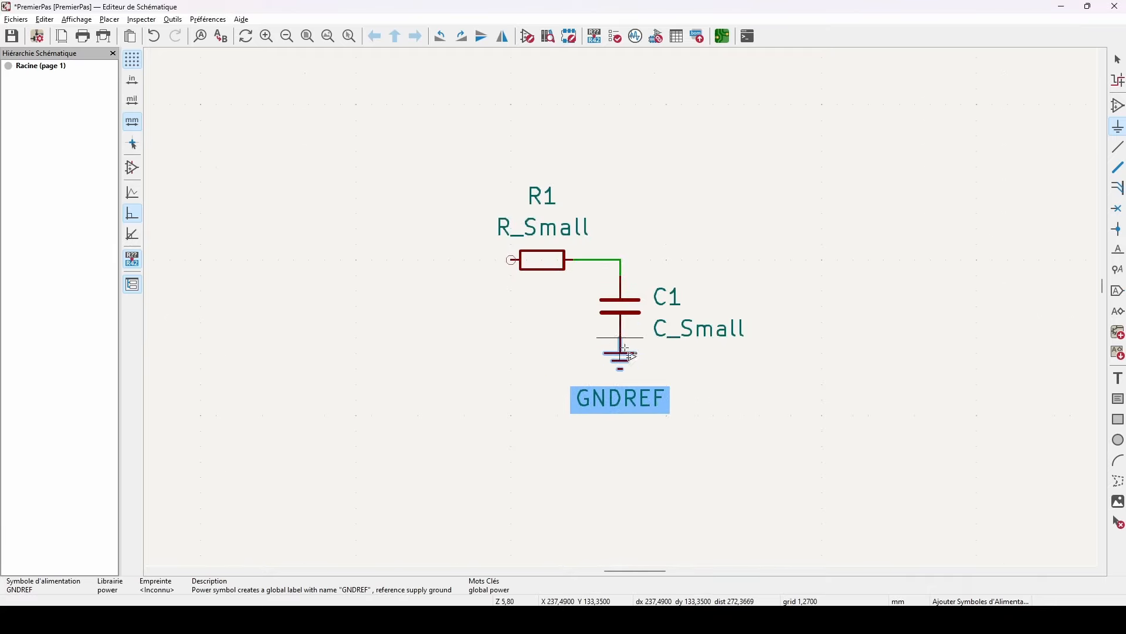
pyautogui.click(623, 352)
pyautogui.press('Escape')
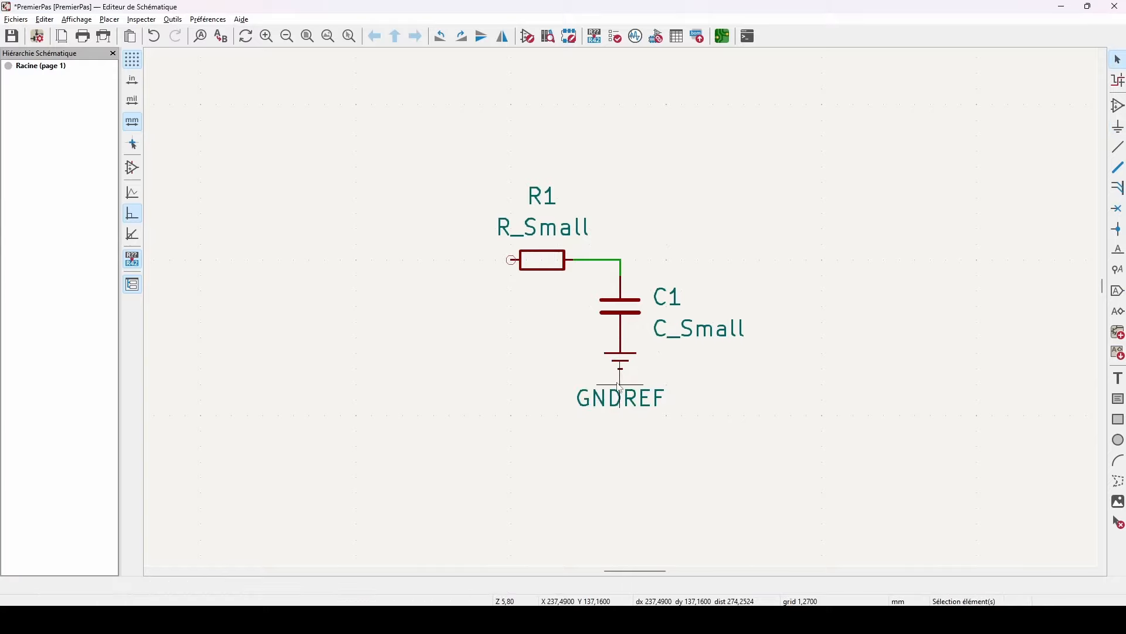
# - Pull the GNDREF symbol straight down from capacitor C1, keeping it connected by a wire
pyautogui.scroll(2, 589, 366)
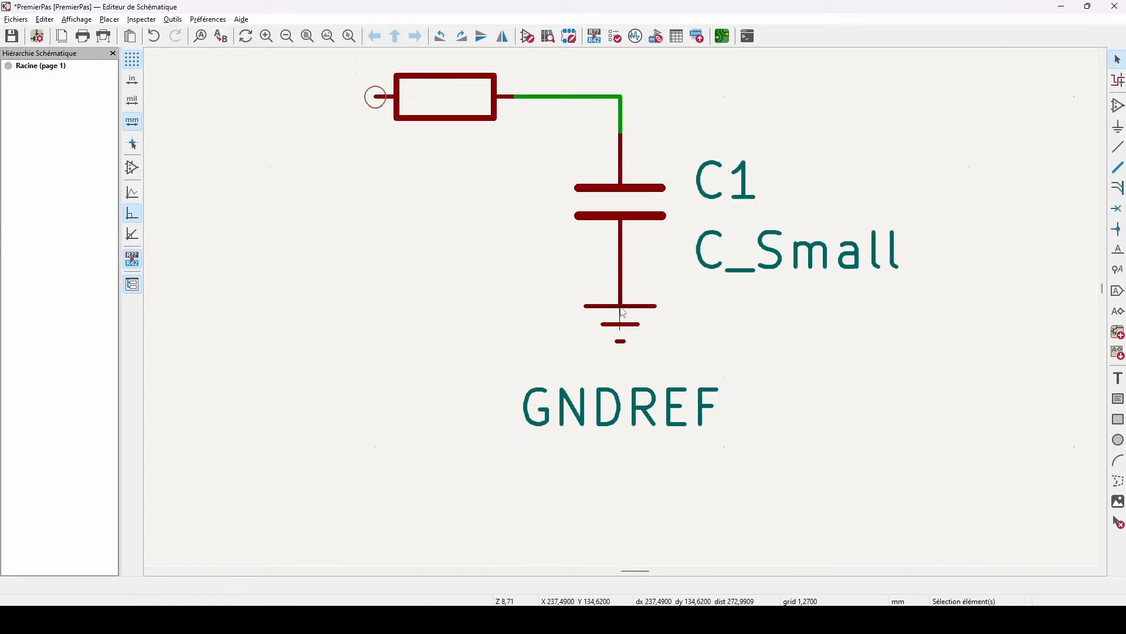
pyautogui.click(613, 327)
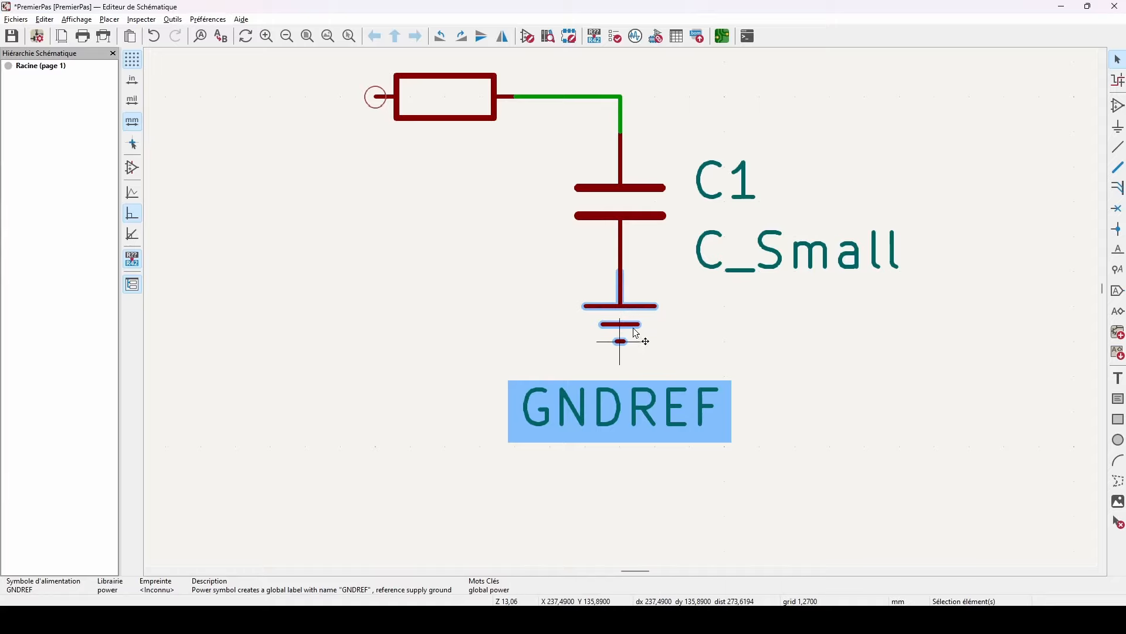
pyautogui.moveTo(623, 316); pyautogui.dragTo(641, 411)
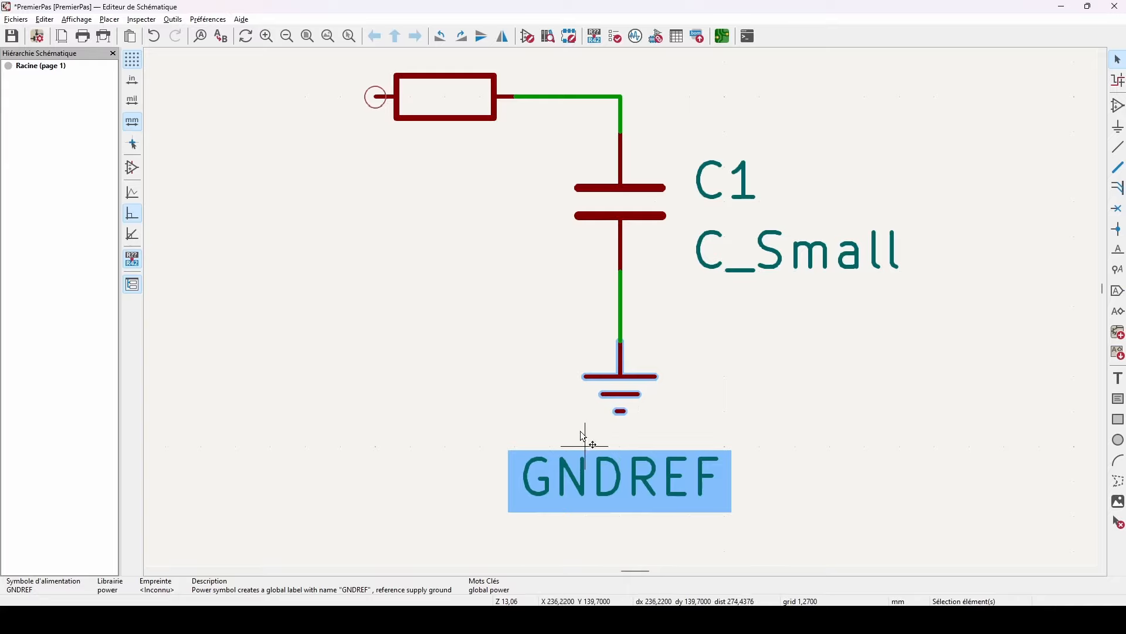
# - Save the schematic and update the PCB from it, bringing in the footprints for C1 and R1
pyautogui.click(411, 334)
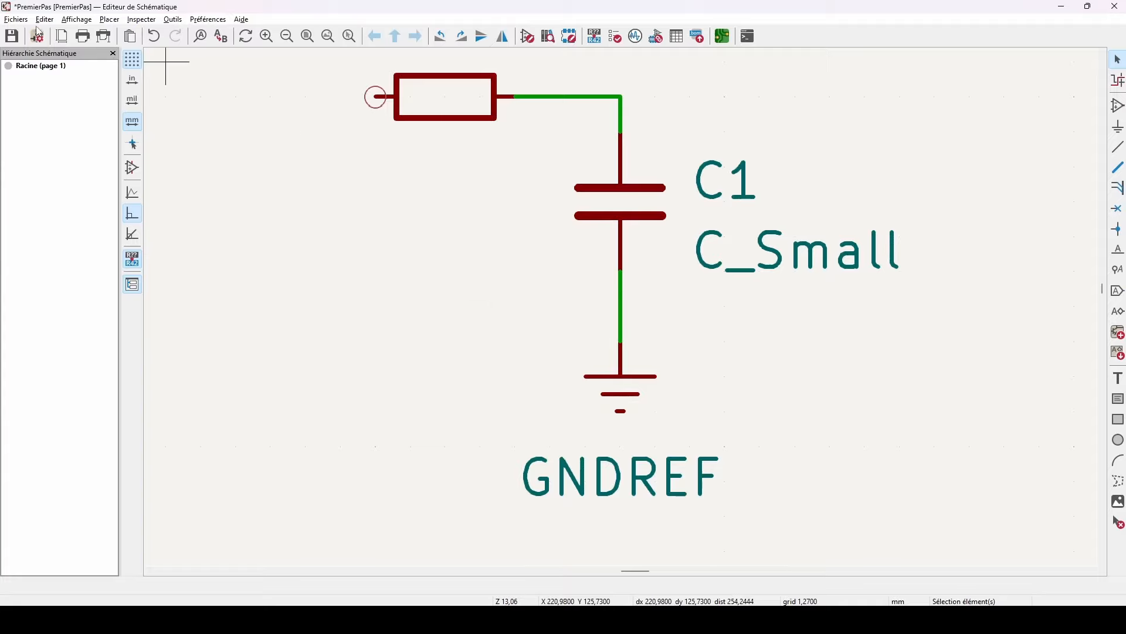
pyautogui.click(12, 36)
pyautogui.click(172, 19)
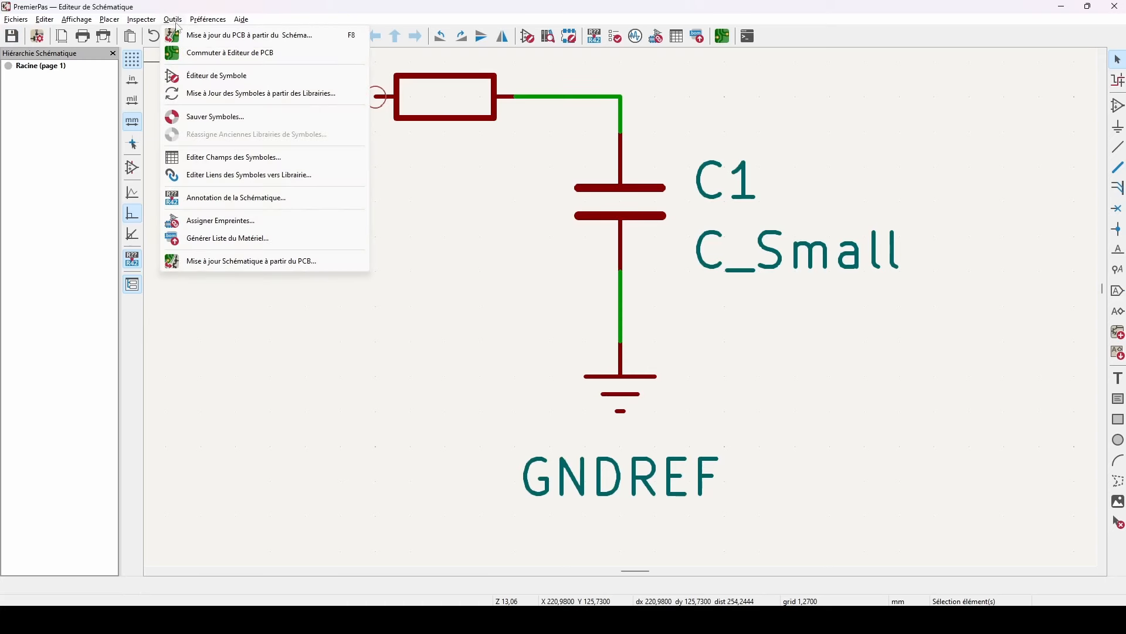
pyautogui.click(194, 35)
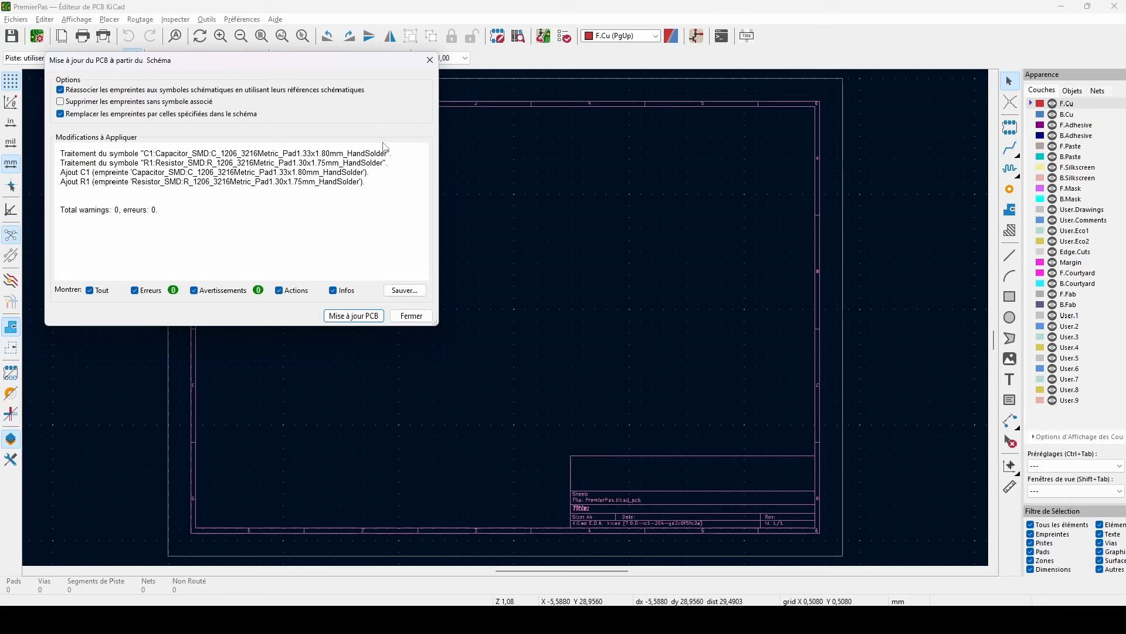
pyautogui.moveTo(88, 222); pyautogui.dragTo(156, 219)
pyautogui.click(297, 262)
pyautogui.click(354, 316)
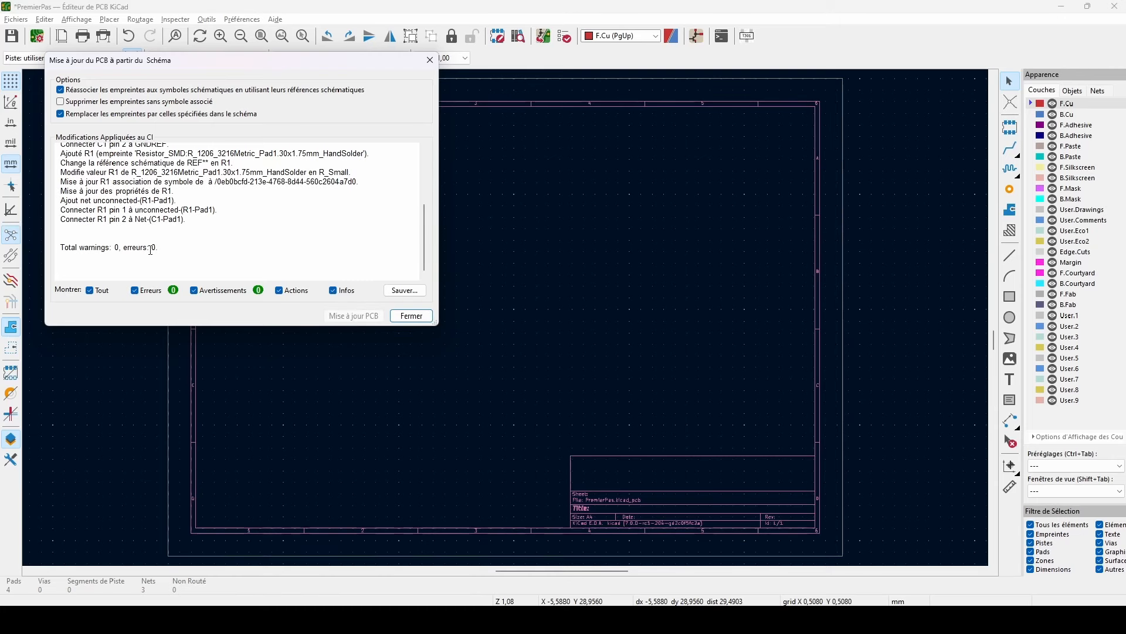
# - Check R1's entries in the update report, close it and place the R1 and C1 footprints just above the title block
pyautogui.moveTo(58, 157); pyautogui.dragTo(373, 161)
pyautogui.click(238, 163)
pyautogui.moveTo(63, 209); pyautogui.dragTo(228, 215)
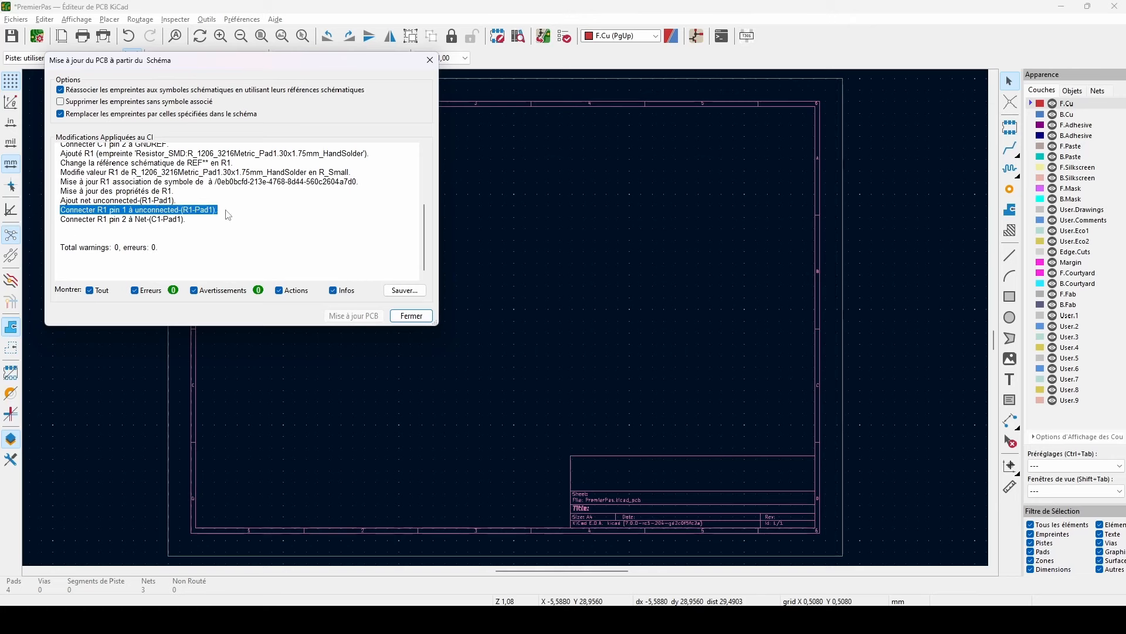
pyautogui.moveTo(63, 220); pyautogui.dragTo(197, 231)
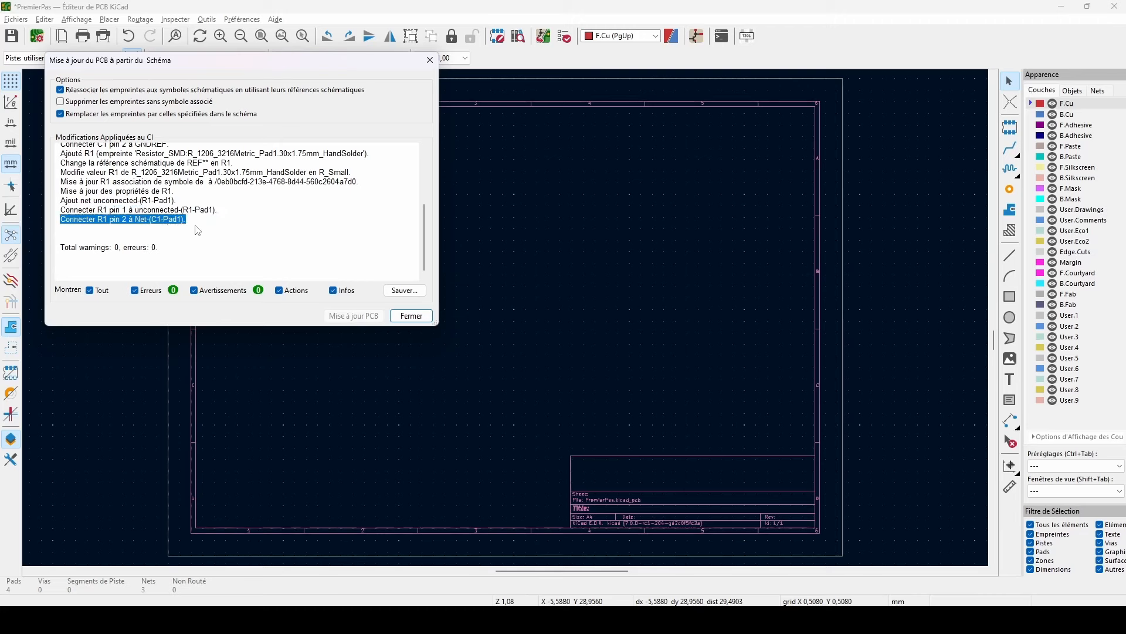
pyautogui.click(410, 316)
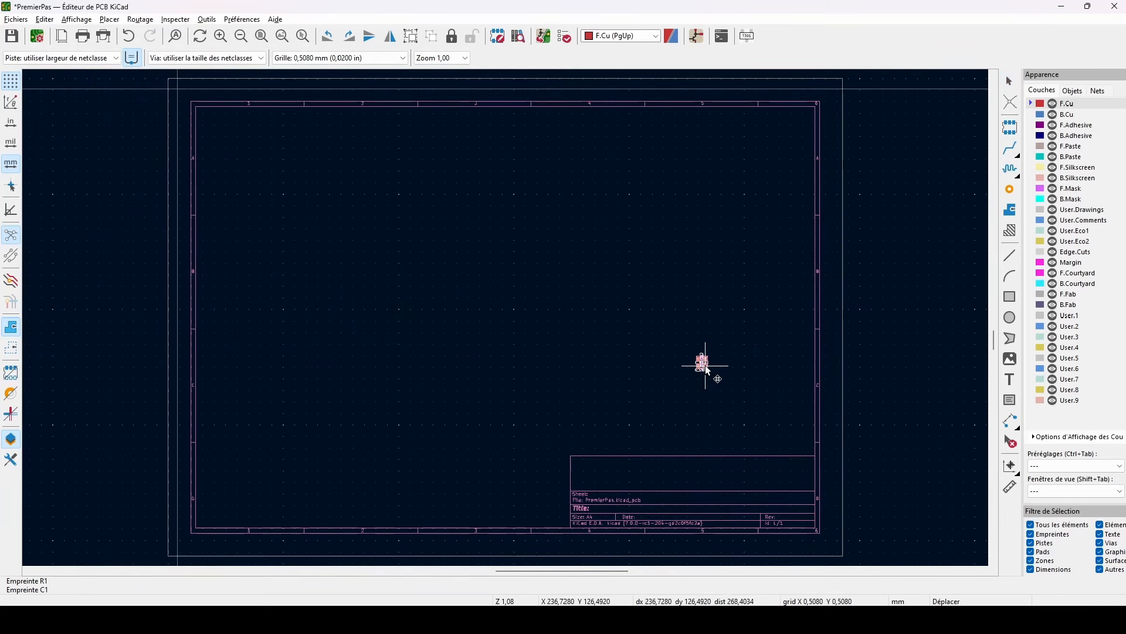
pyautogui.click(741, 420)
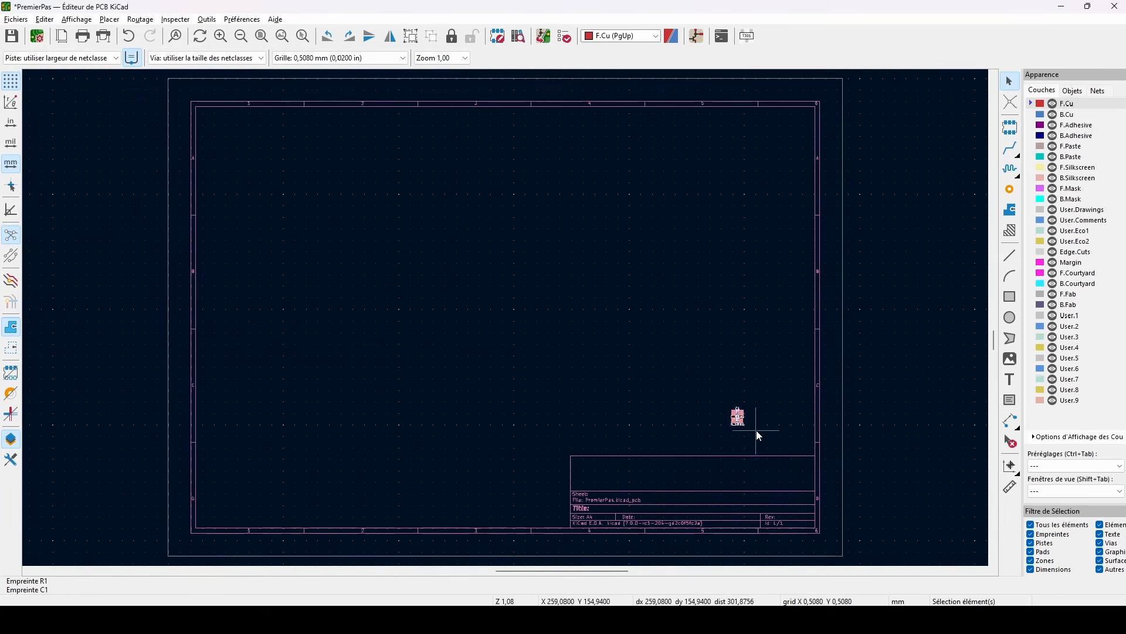
# - Move footprint C1 below and to the right of R1, turn it vertical with pad 1 facing up, and save the board
pyautogui.scroll(3, 756, 431)
pyautogui.scroll(5, 402, 289)
pyautogui.moveTo(418, 277); pyautogui.dragTo(524, 404)
pyautogui.press('r')
pyautogui.press('r')
pyautogui.press('r')
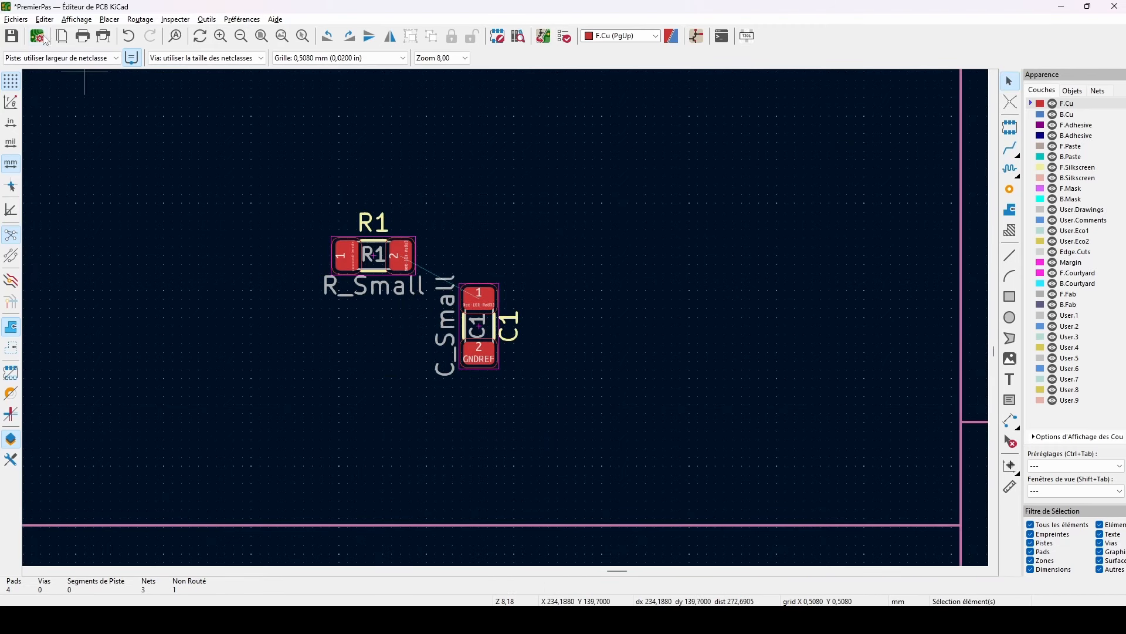
pyautogui.click(19, 38)
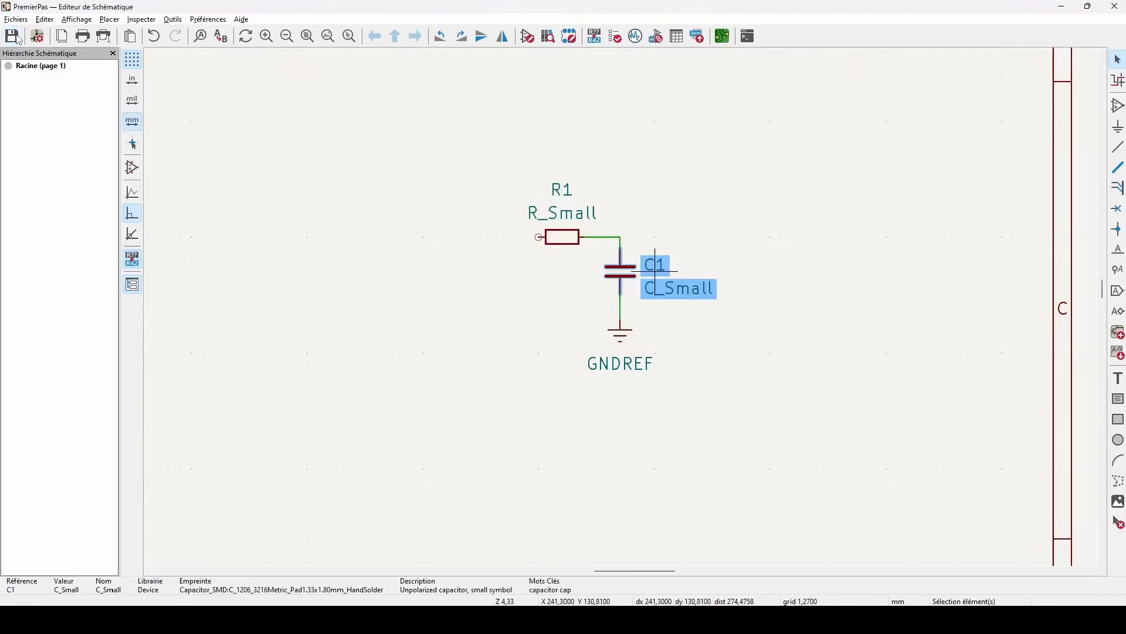
# - In the schematic editor, search for a connector and choose Screw_Terminal_01x02 with the TerminalBlock_Altech_AK300-2_P5.00mm footprint
pyautogui.write('aconn')
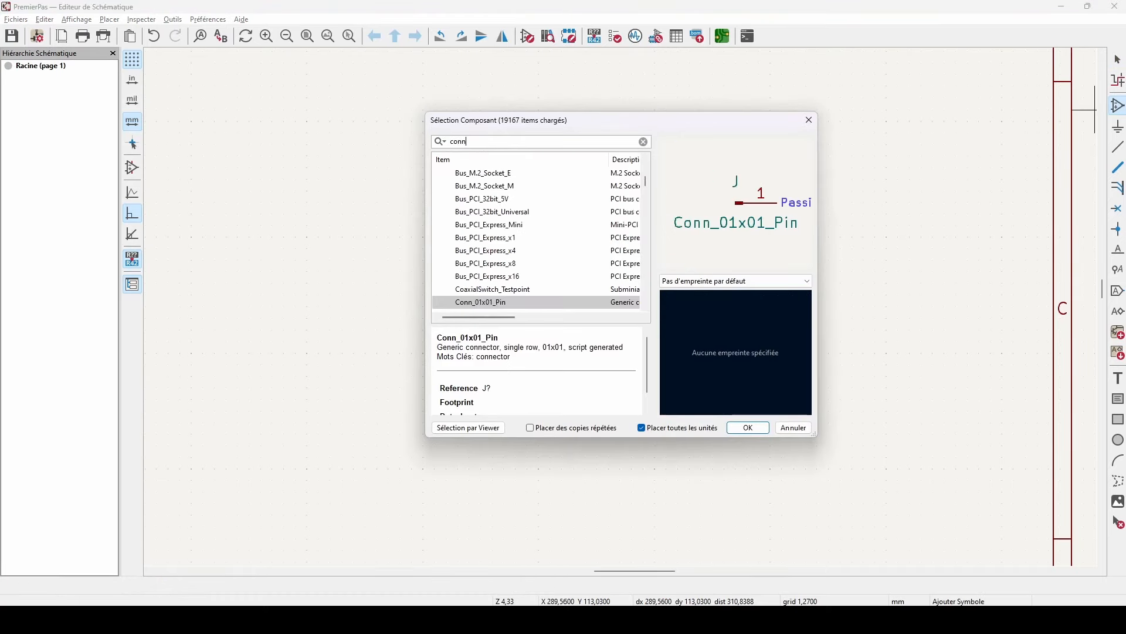
pyautogui.write('ector')
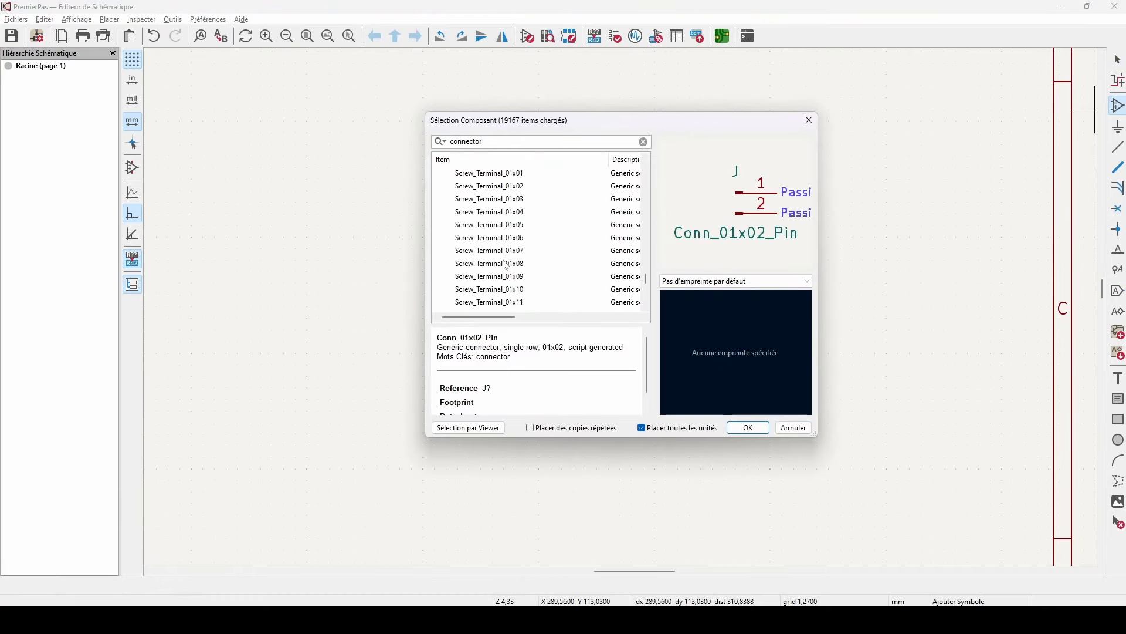
pyautogui.click(500, 186)
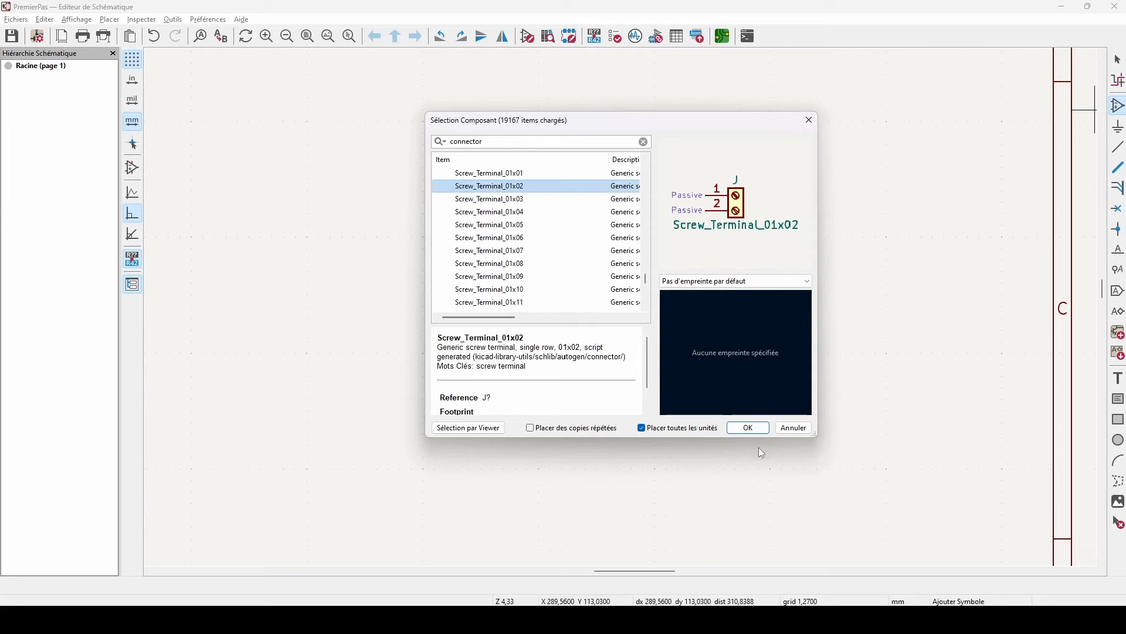
pyautogui.click(744, 281)
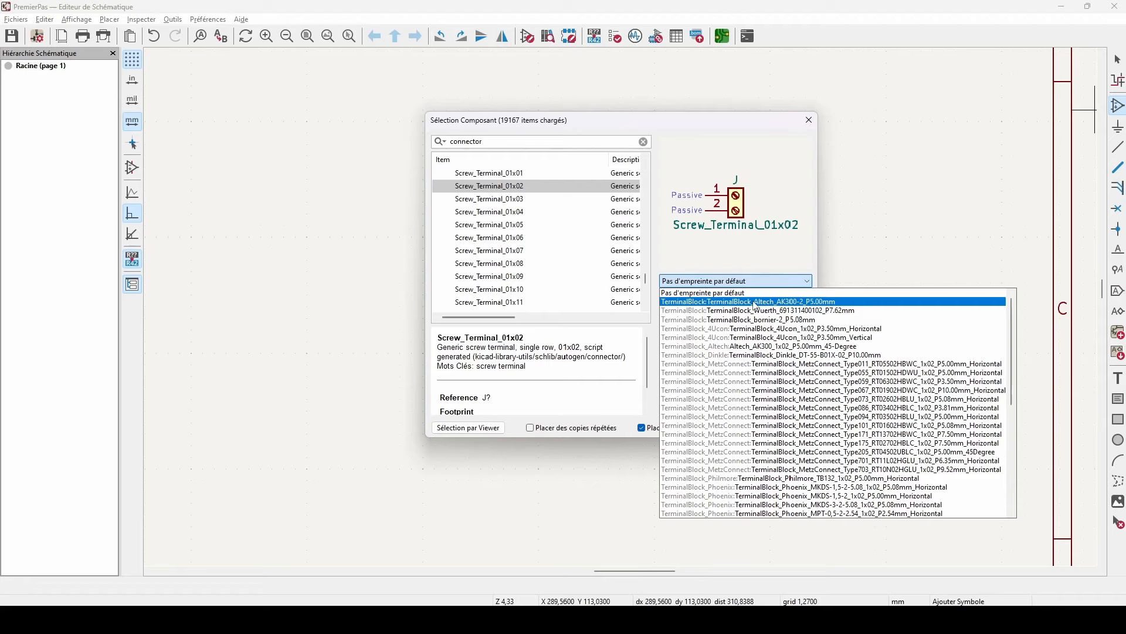
pyautogui.click(755, 303)
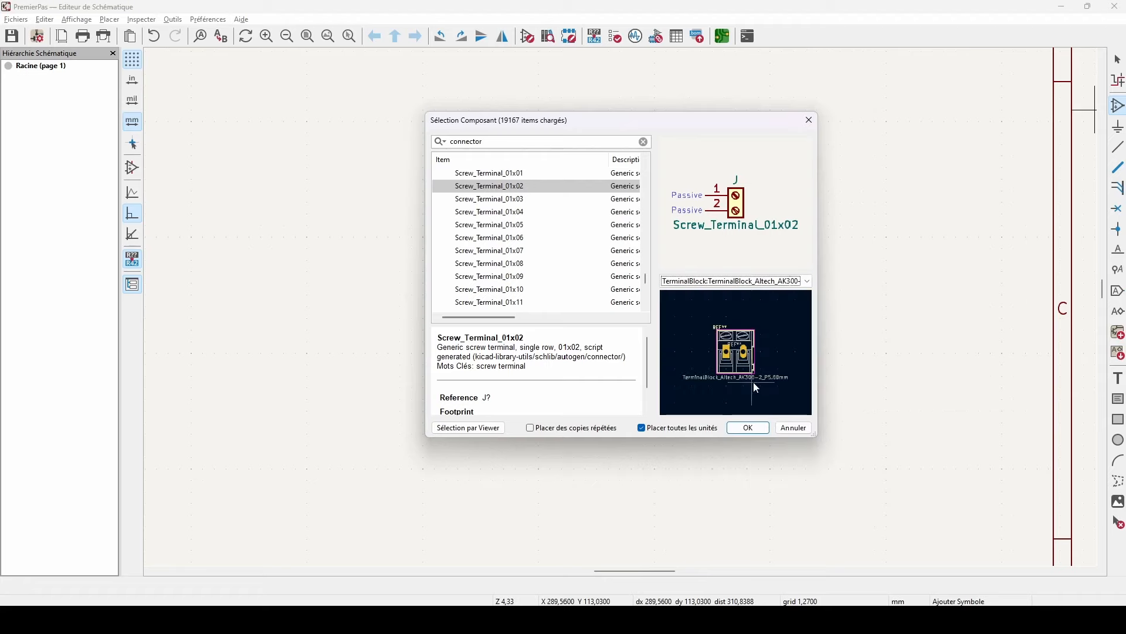
pyautogui.click(761, 431)
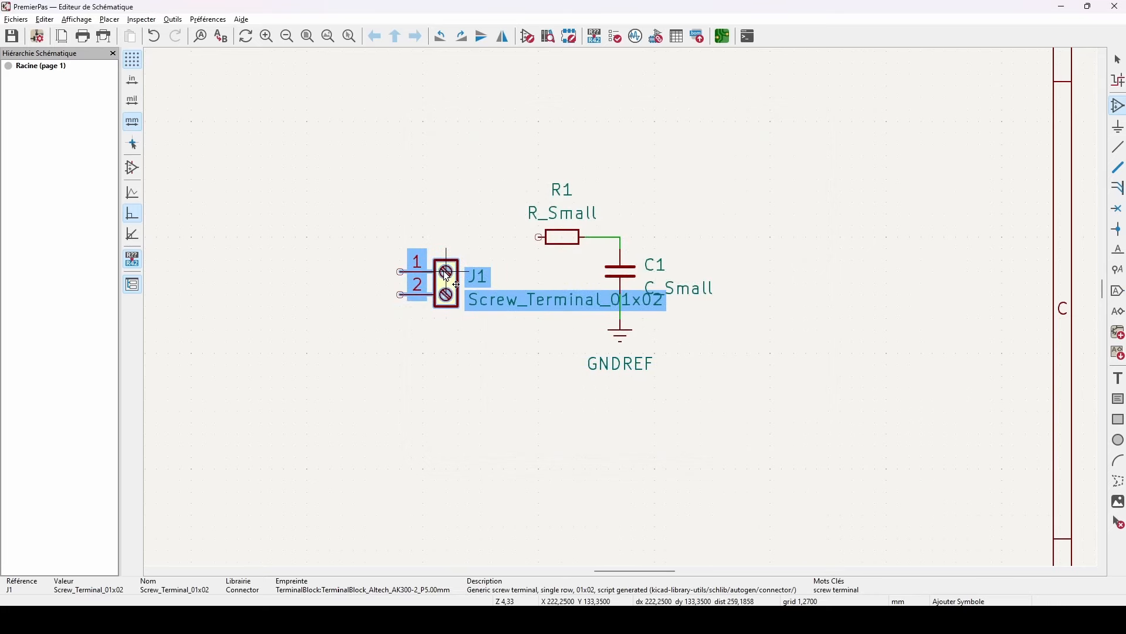
# - Rotate the screw terminal so its pins face R1, place it to the left of the circuit and end symbol placement
pyautogui.press('r')
pyautogui.press('r')
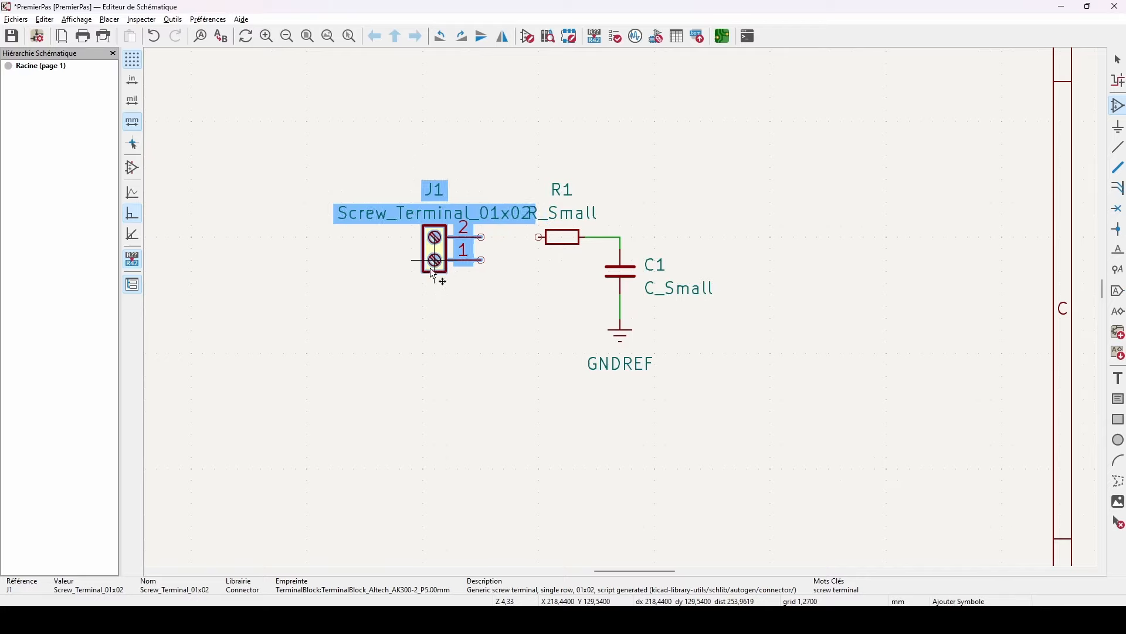
pyautogui.click(424, 305)
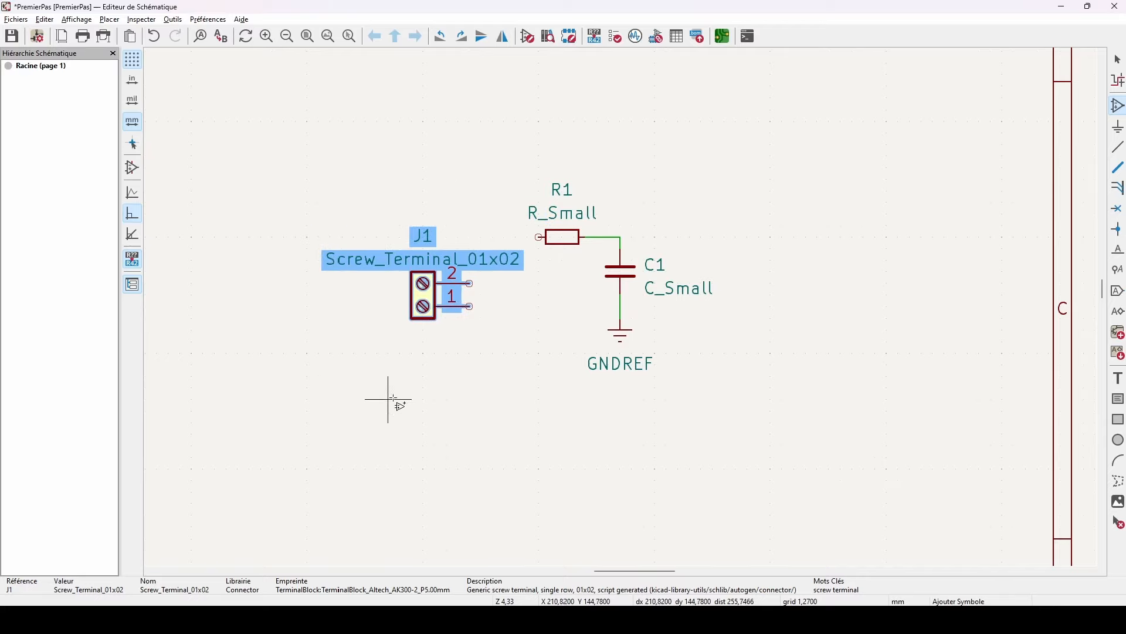
pyautogui.press('Escape')
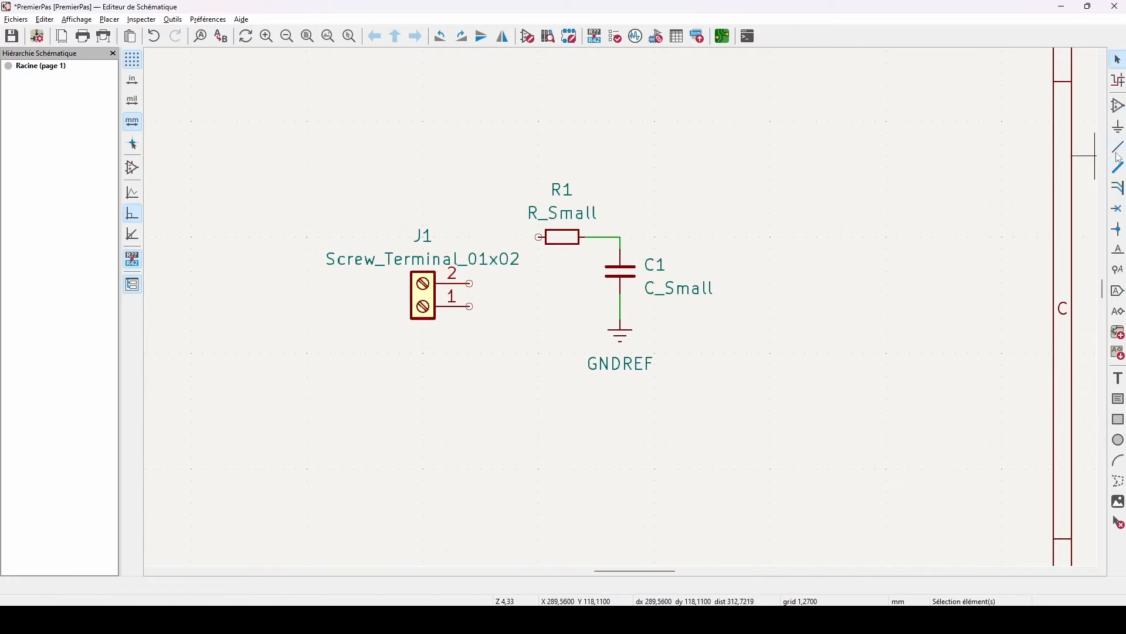
# - Wire J1 pin 2 to the left pin of R1, and J1 pin 1 to the wire between C1 and GNDREF
pyautogui.click(1118, 146)
pyautogui.click(470, 284)
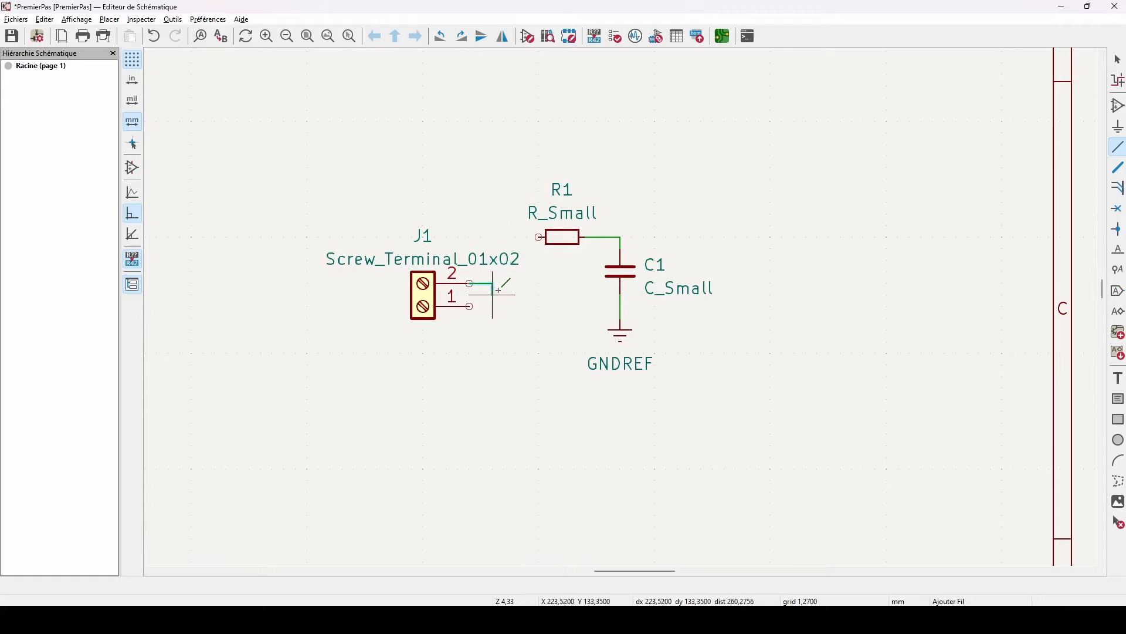
pyautogui.click(540, 237)
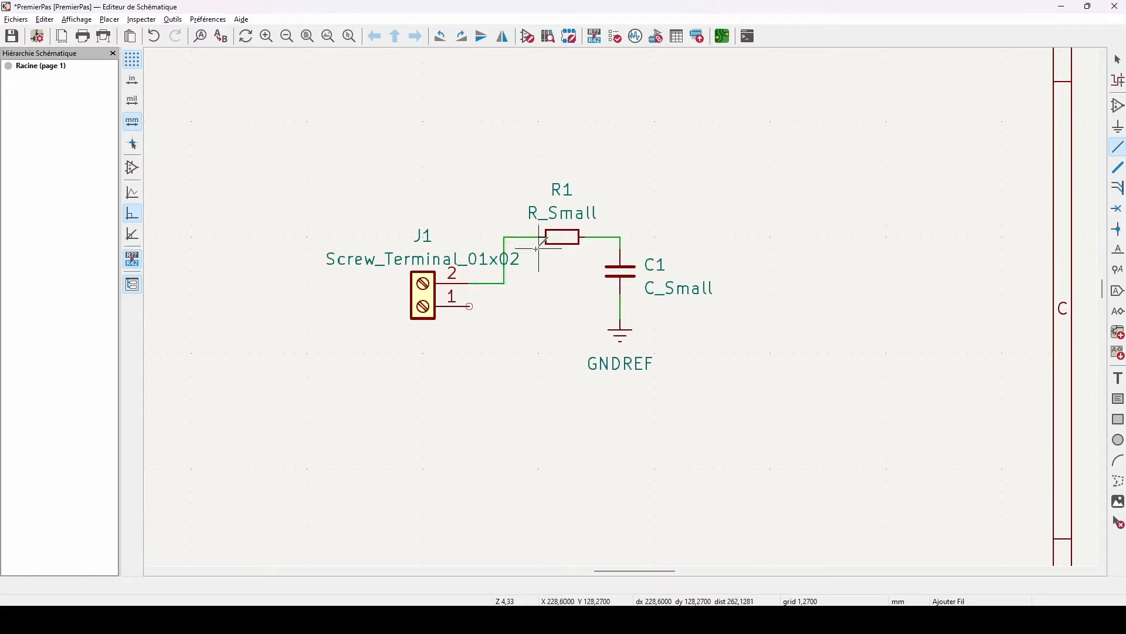
pyautogui.click(470, 306)
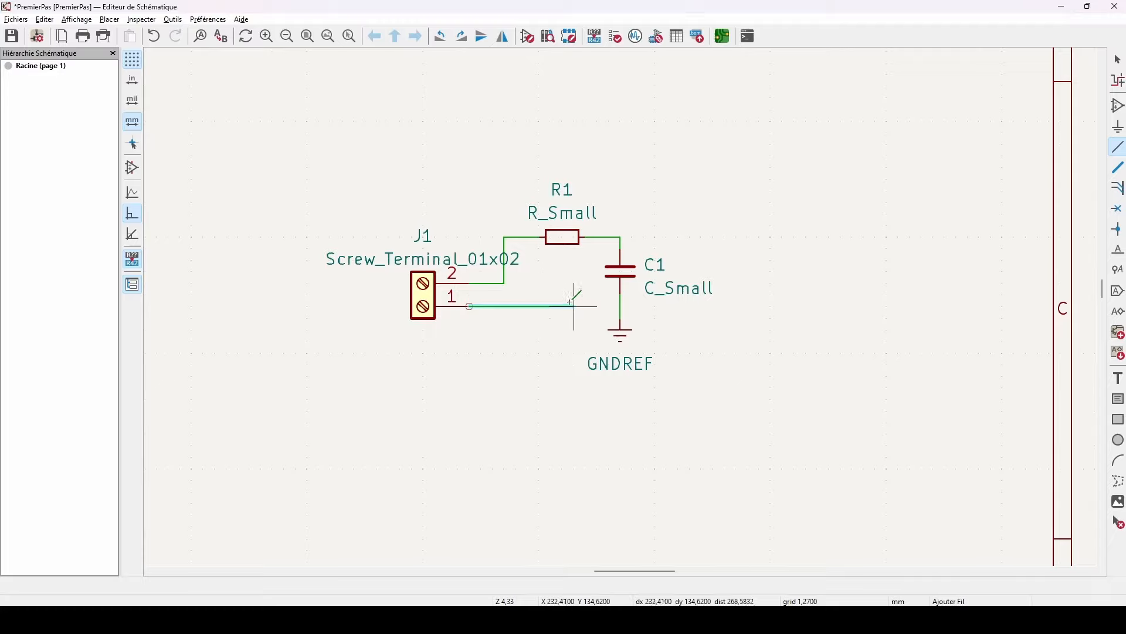
pyautogui.click(622, 306)
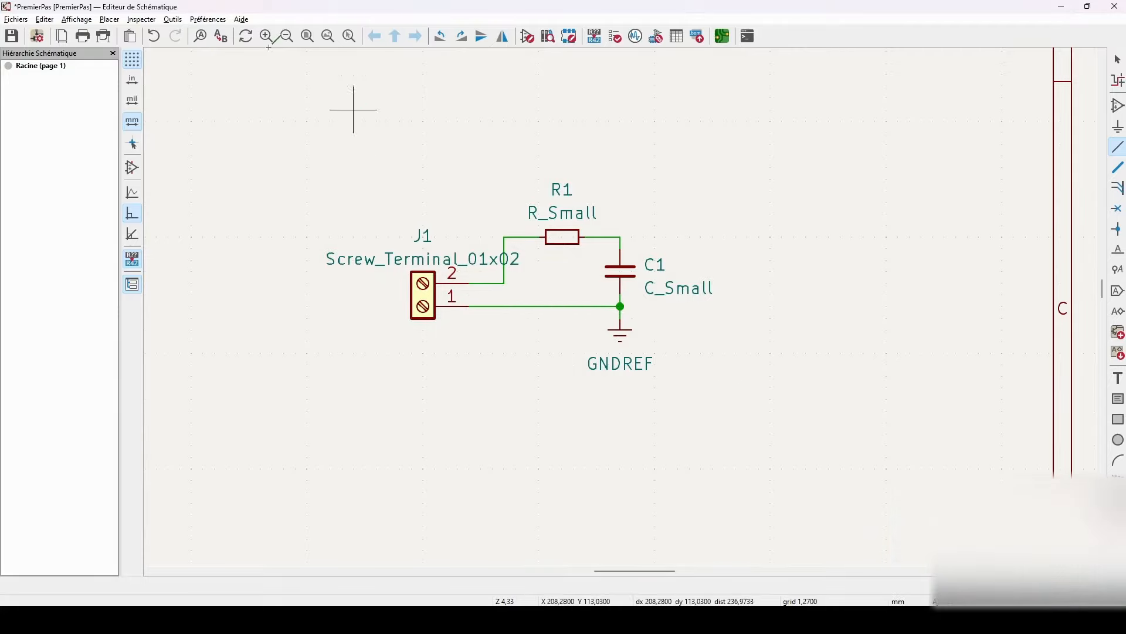
# - Save the schematic and update the PCB again to add the J1 terminal block footprint and its connections
pyautogui.click(12, 36)
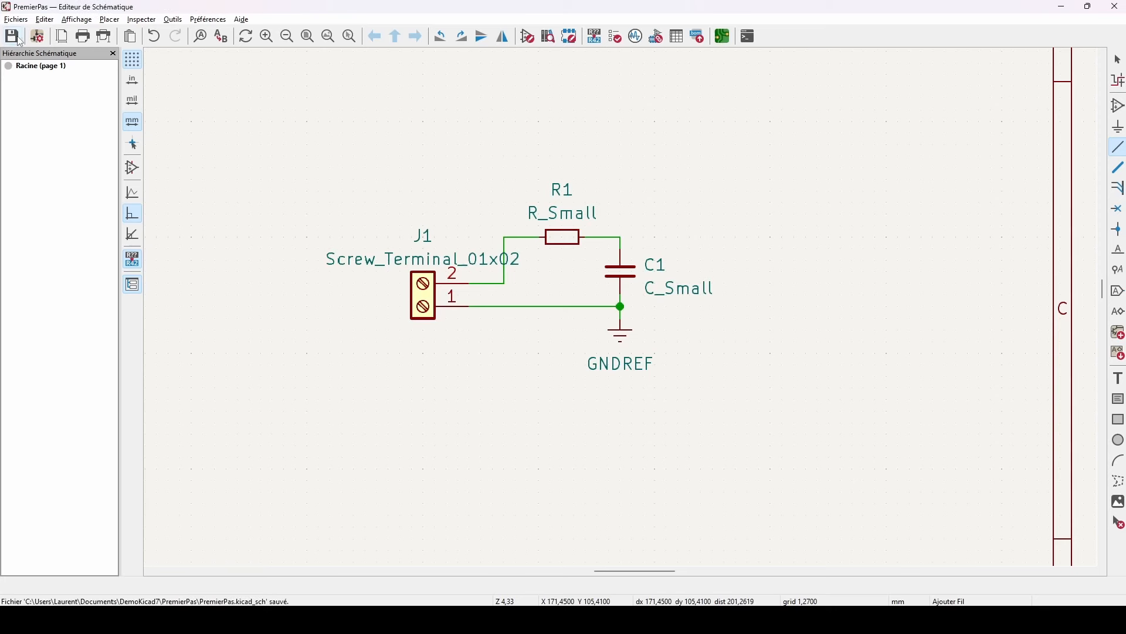
pyautogui.click(188, 22)
pyautogui.click(246, 35)
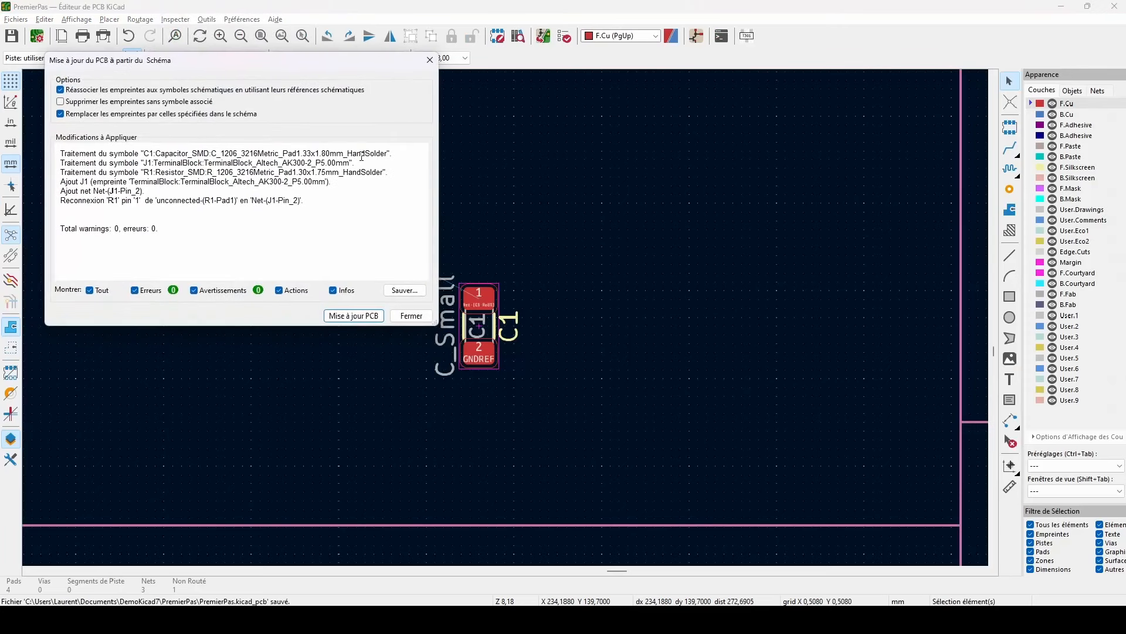
pyautogui.click(353, 316)
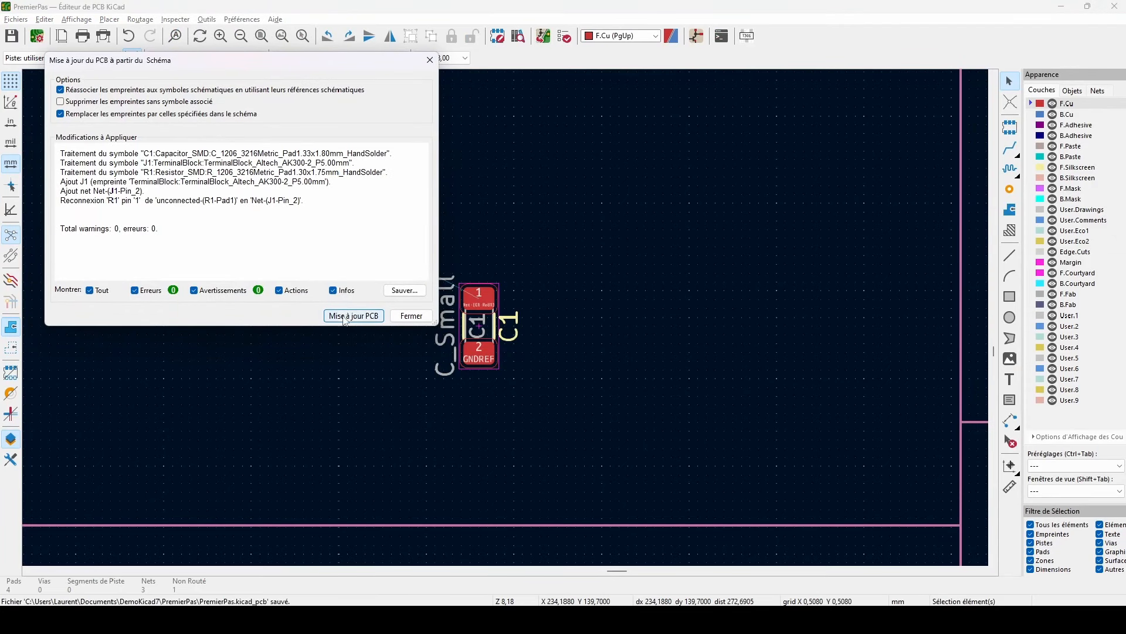
pyautogui.click(424, 320)
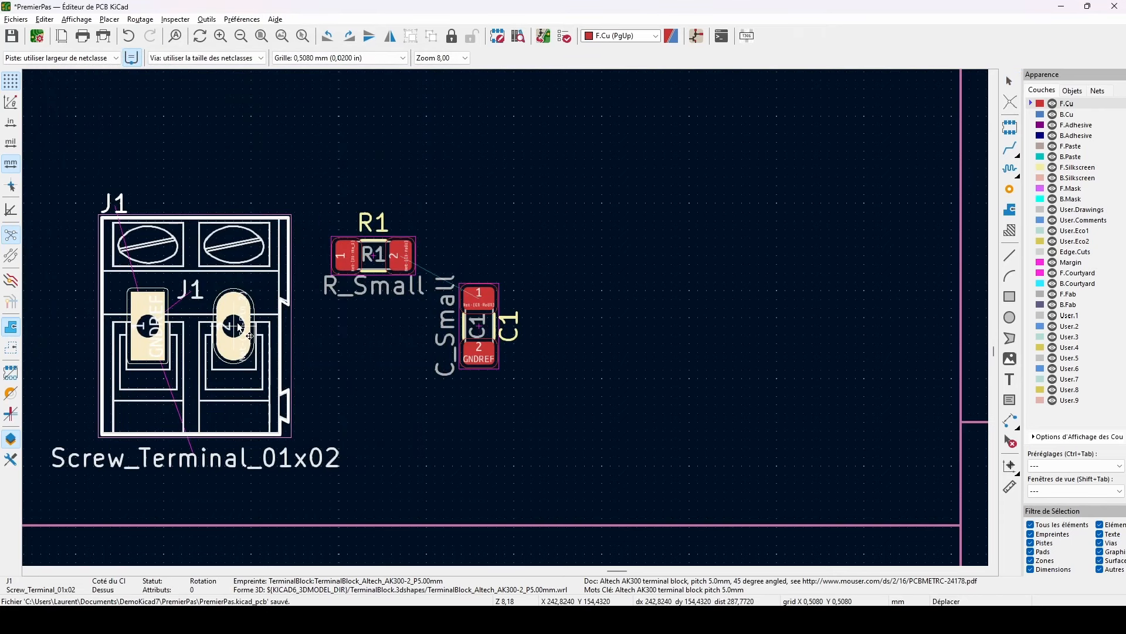
# - Rotate the J1 footprint to 180 degrees and place it to the left of R1
pyautogui.press('r')
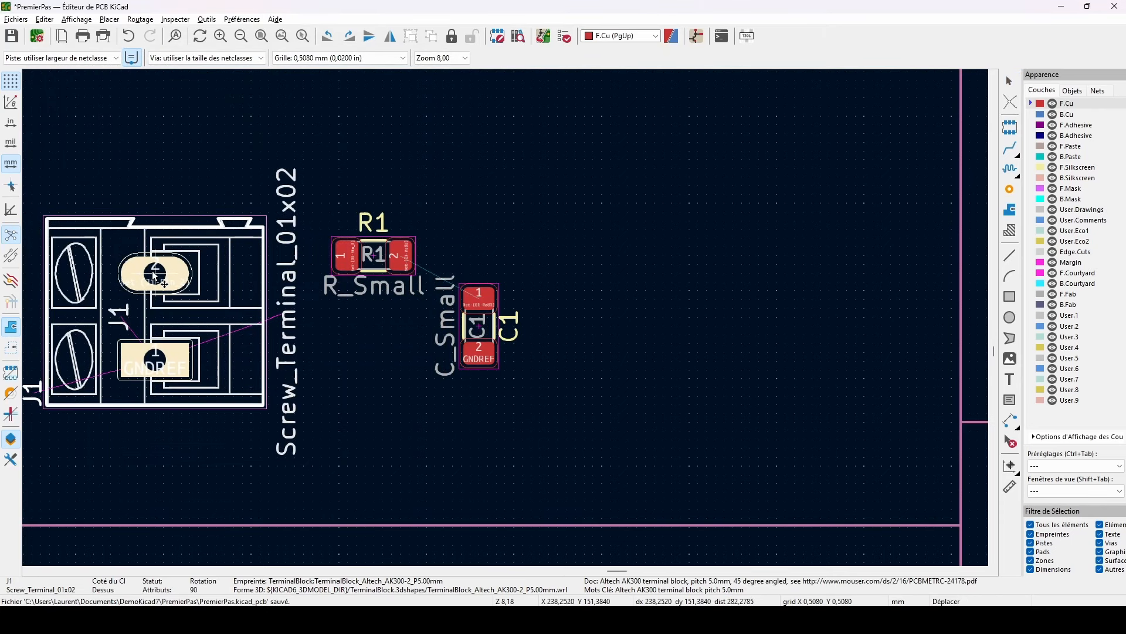
pyautogui.press('r')
pyautogui.click(147, 307)
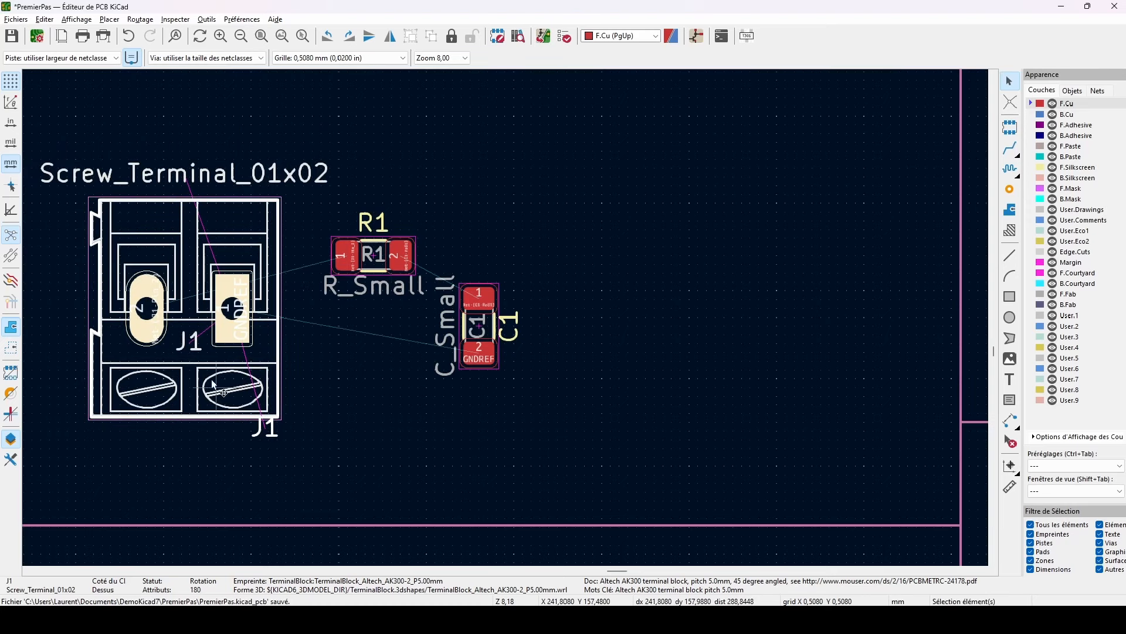
# - Rotate J1 to 90 degrees and reposition it so pad 2 lines up with R1 and pad 1 with C1's GNDREF pad
pyautogui.scroll(2, 212, 384)
pyautogui.scroll(4, 439, 381)
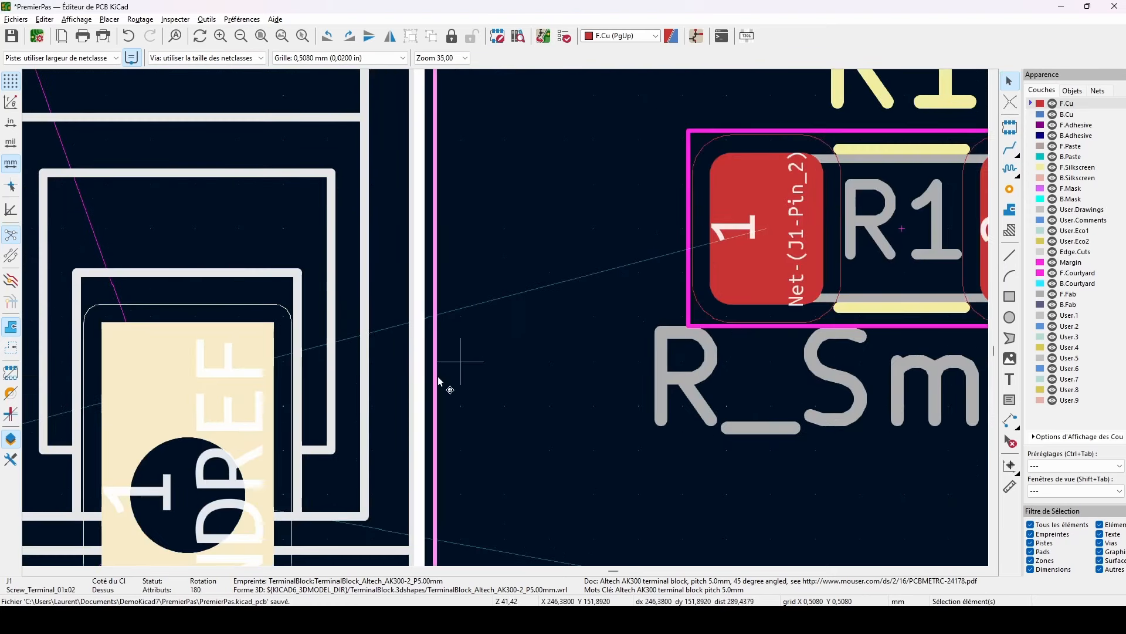
pyautogui.scroll(-6, 505, 318)
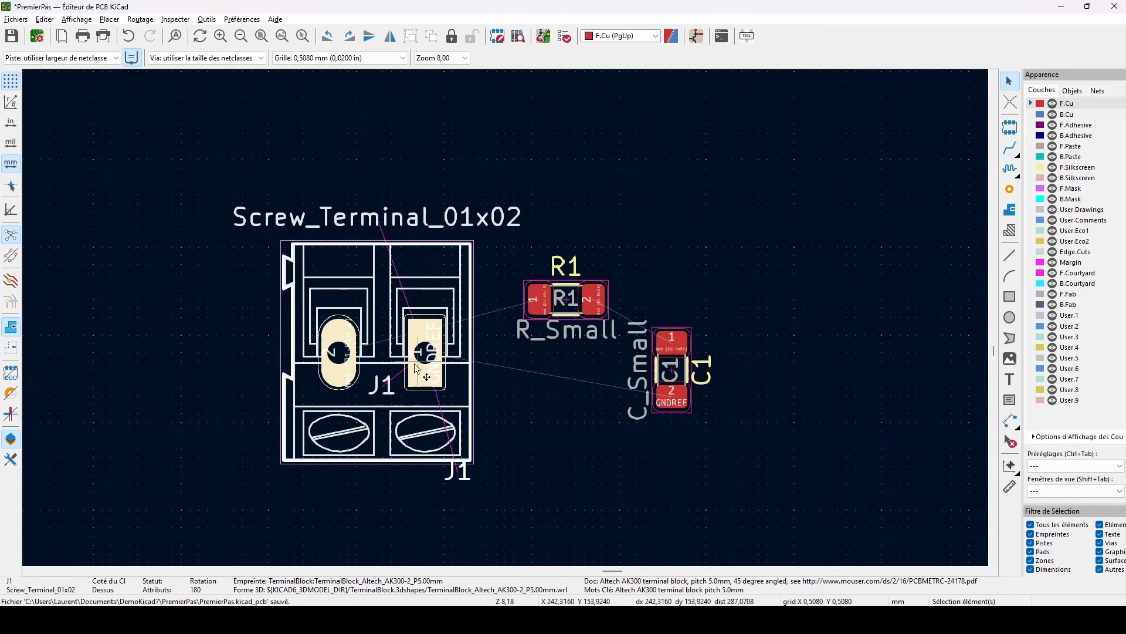
pyautogui.moveTo(384, 363); pyautogui.dragTo(344, 353)
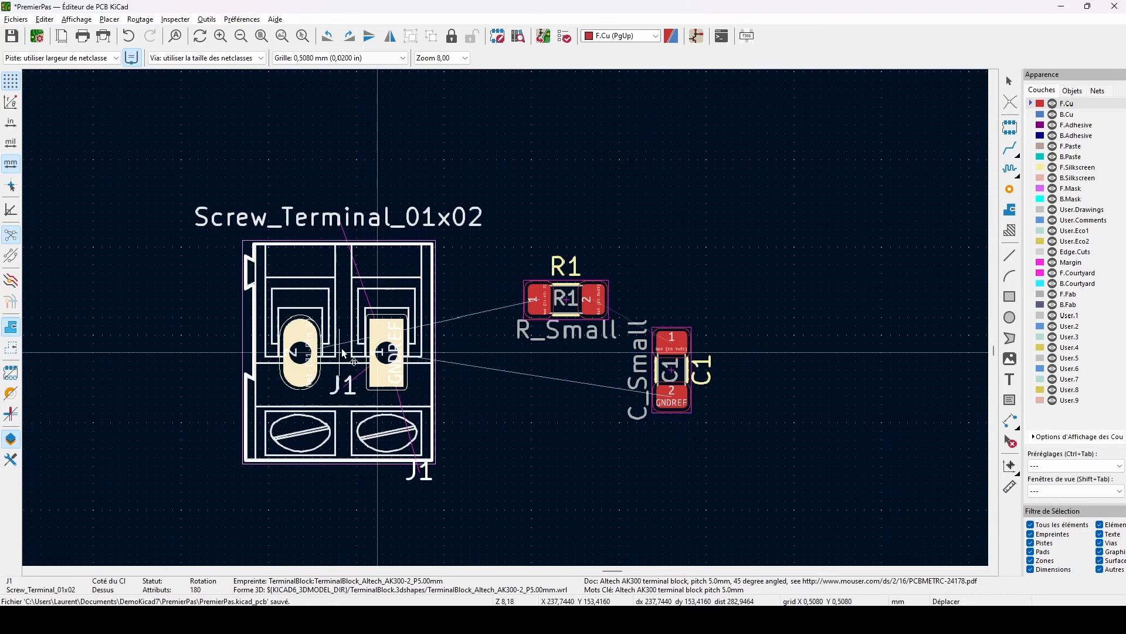
pyautogui.press('r')
pyautogui.press('r')
pyautogui.press('r')
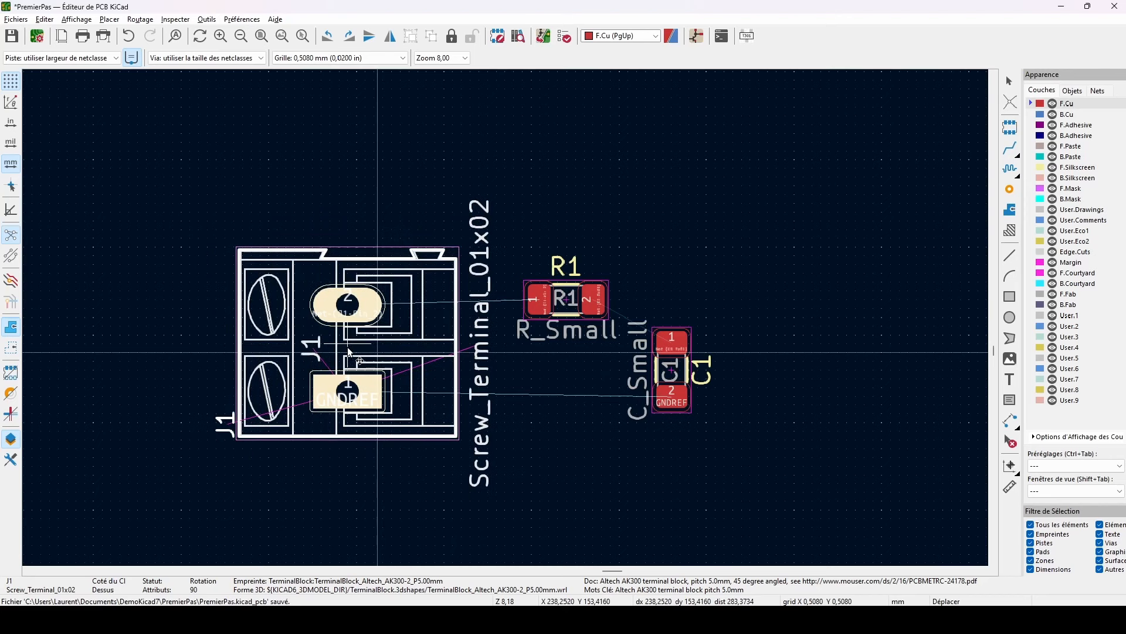
pyautogui.moveTo(349, 351); pyautogui.dragTo(371, 347)
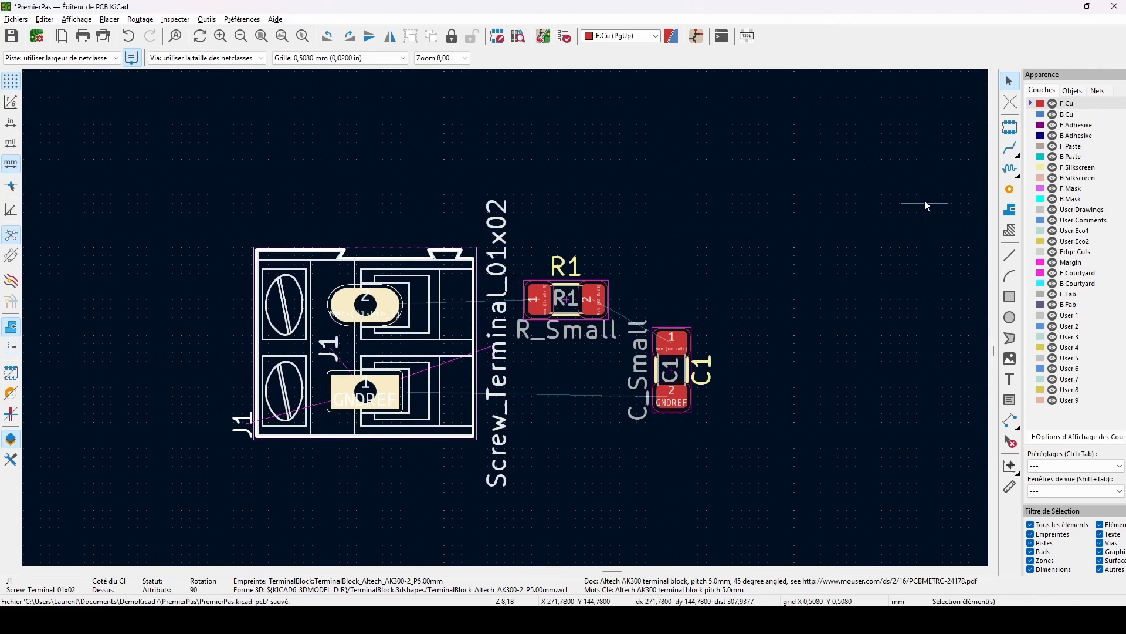
# - Route F.Cu tracks from J1 pad 2 to R1 pad 1 and from J1 pad 1 to C1 pad 2
pyautogui.click(1010, 147)
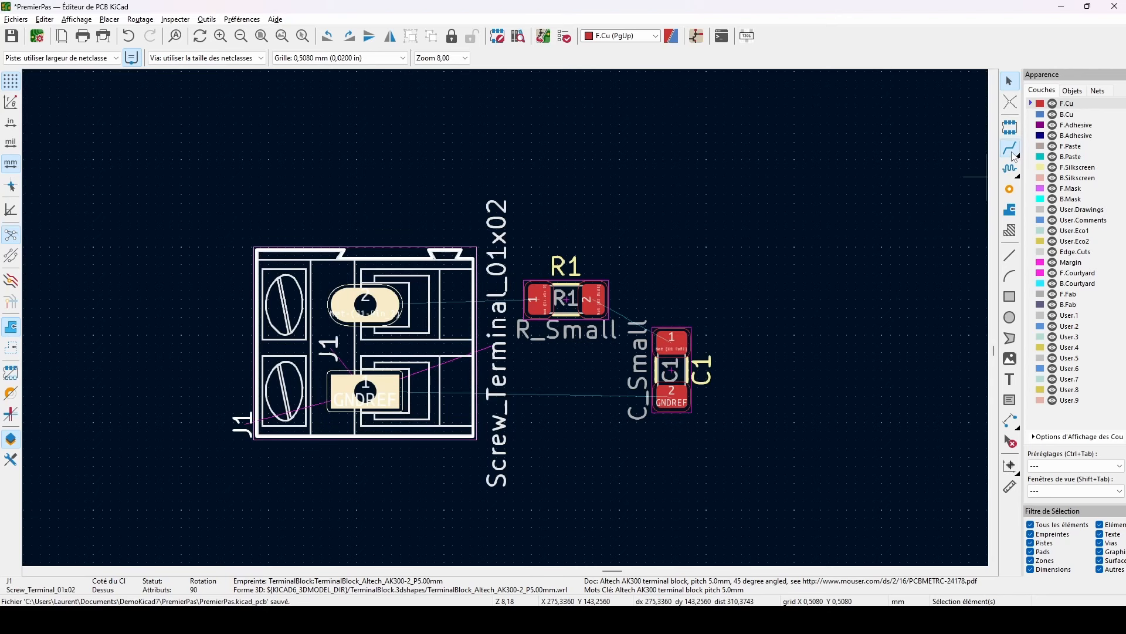
pyautogui.click(375, 303)
pyautogui.click(535, 301)
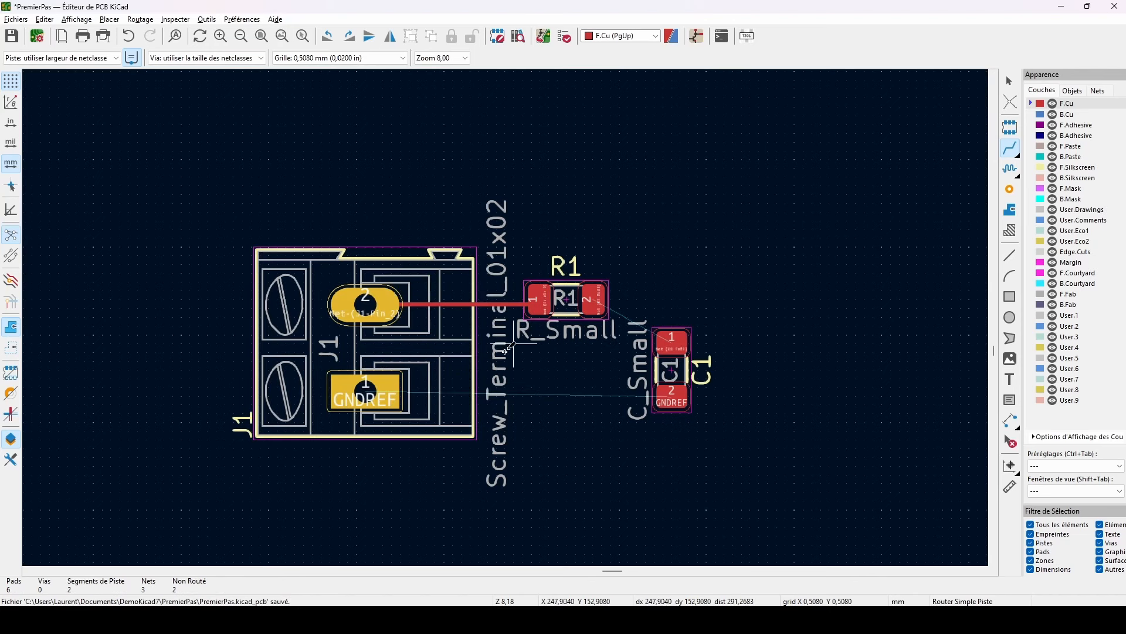
pyautogui.click(369, 389)
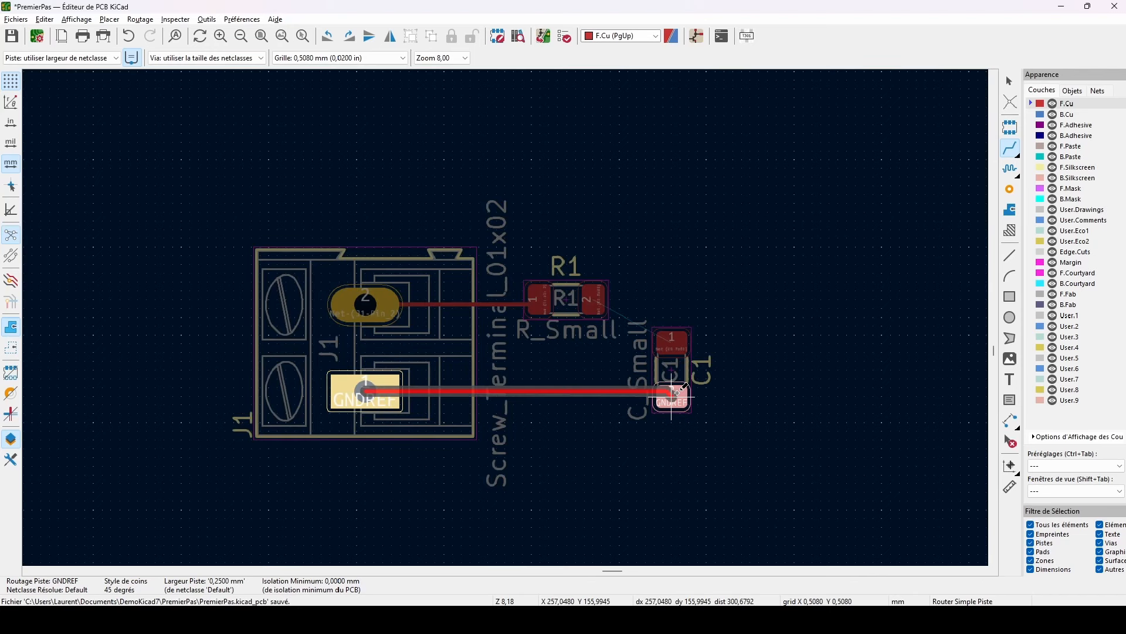
pyautogui.click(672, 391)
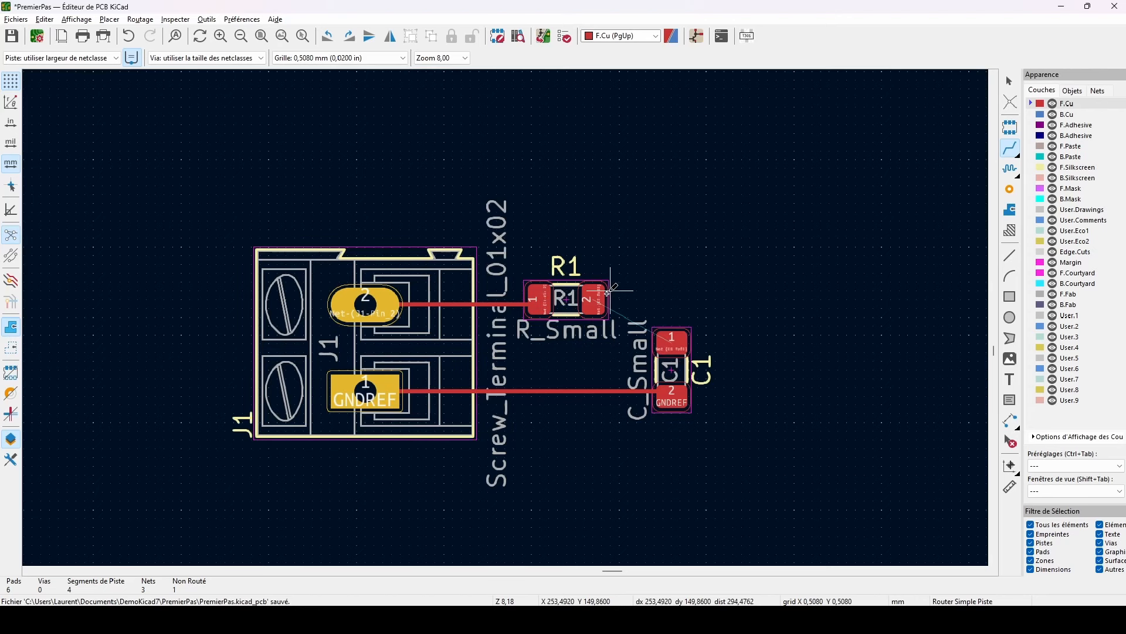
# - Route an F.Cu track from R1 pad 2 to C1 pad 1 and save the board
pyautogui.click(593, 299)
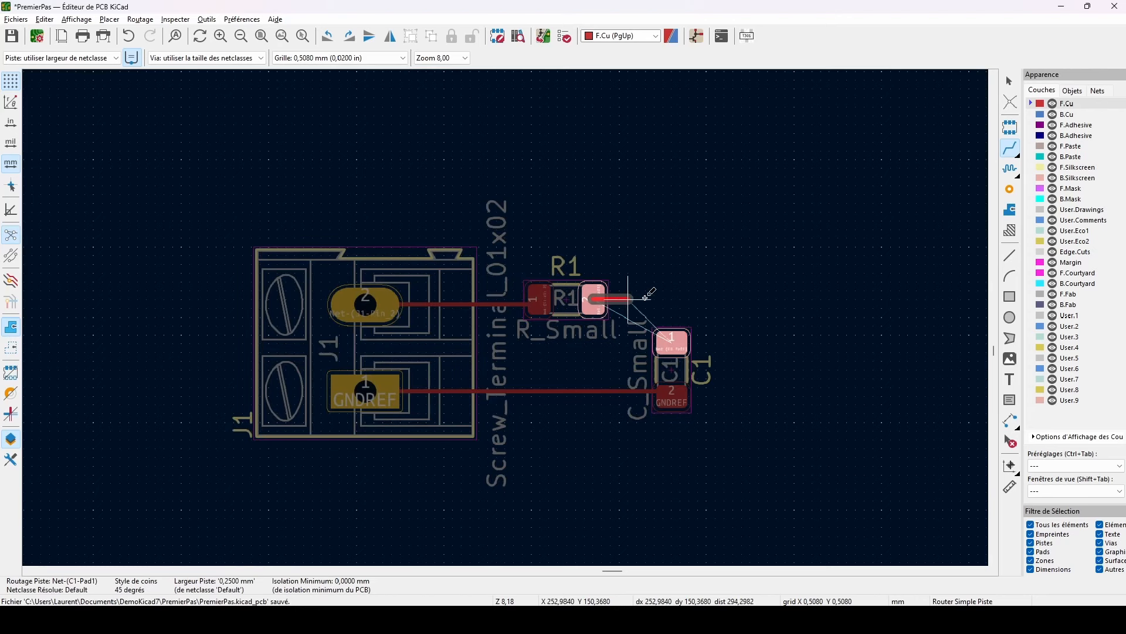
pyautogui.click(673, 338)
pyautogui.press('Escape')
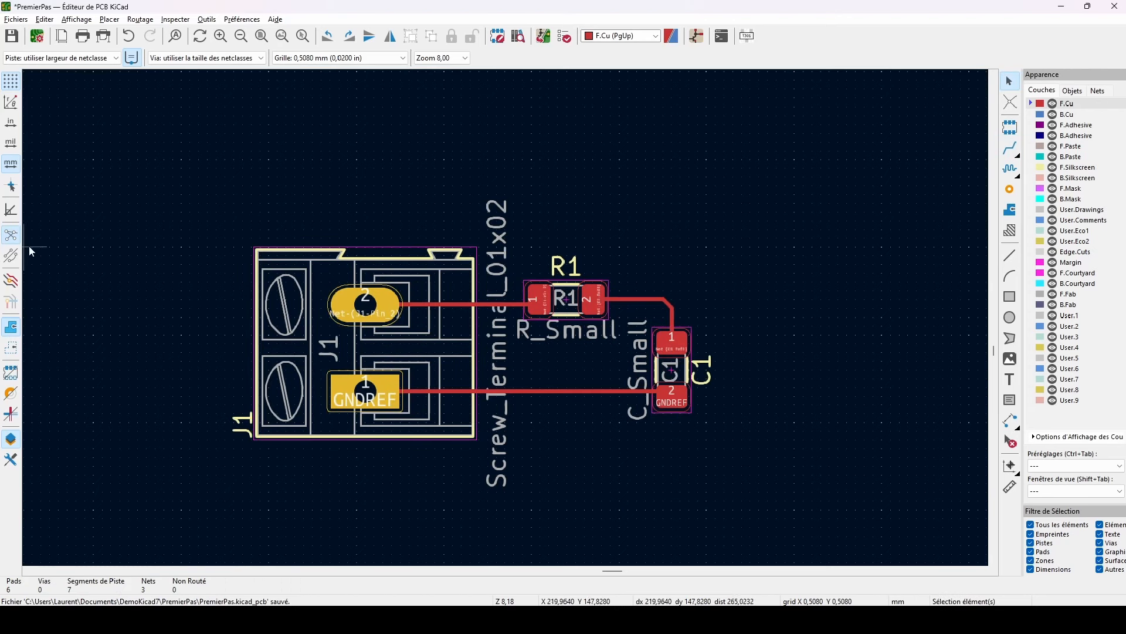
pyautogui.hotkey('ctrl', 's')
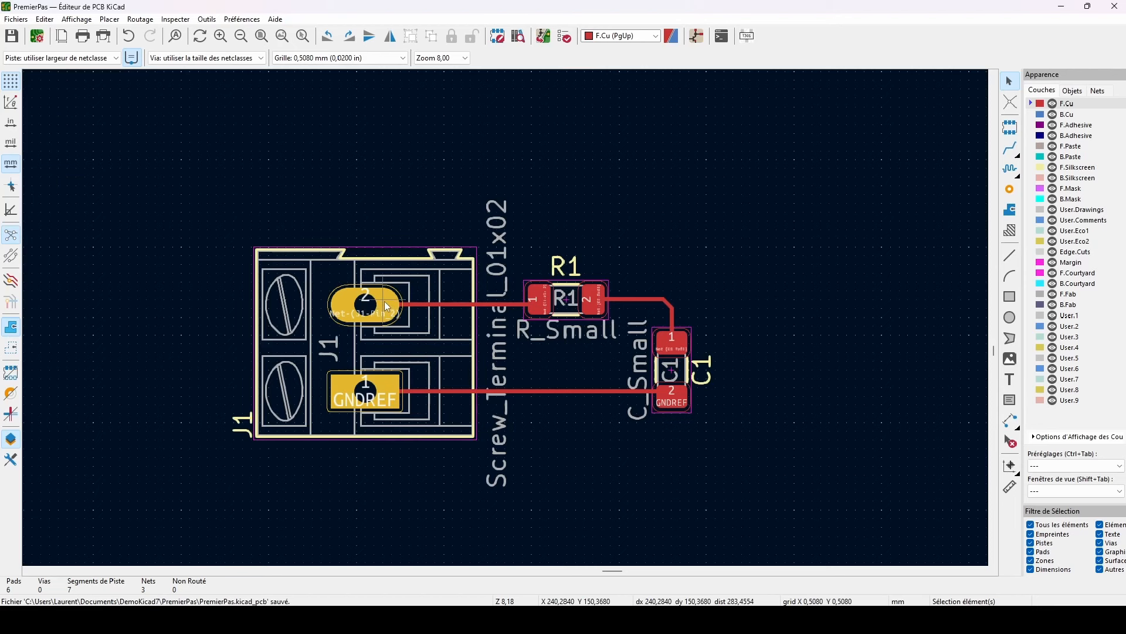
# - Preview the board printout with the F.Cu and Edge.Cuts layers in black and white at 1:1 scale, and examine the copper tracks
pyautogui.click(82, 36)
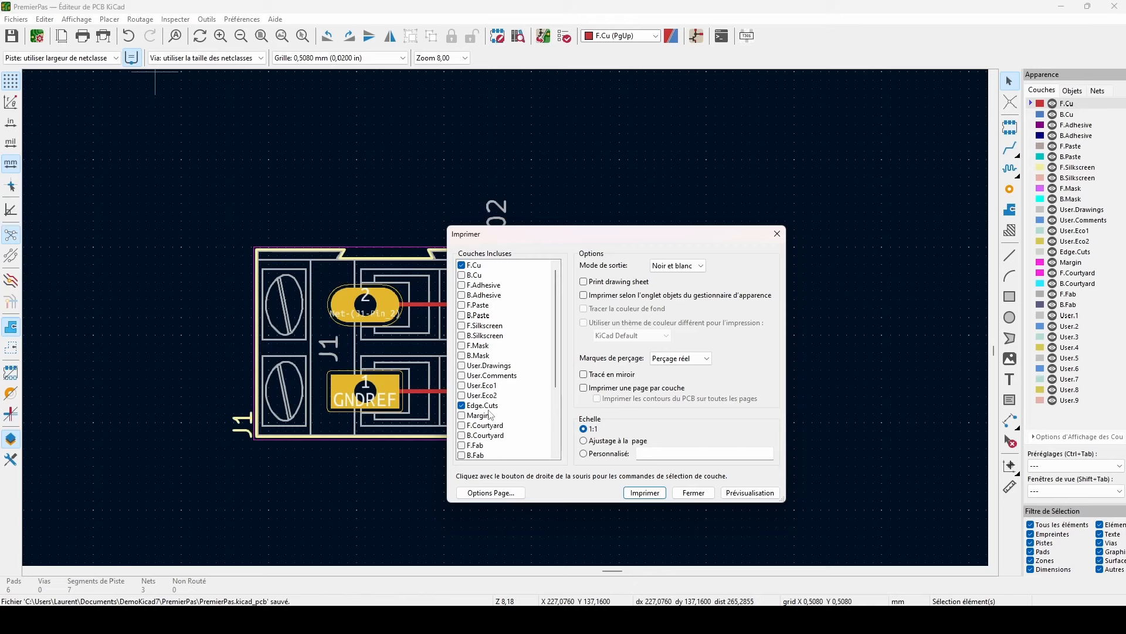
pyautogui.click(750, 493)
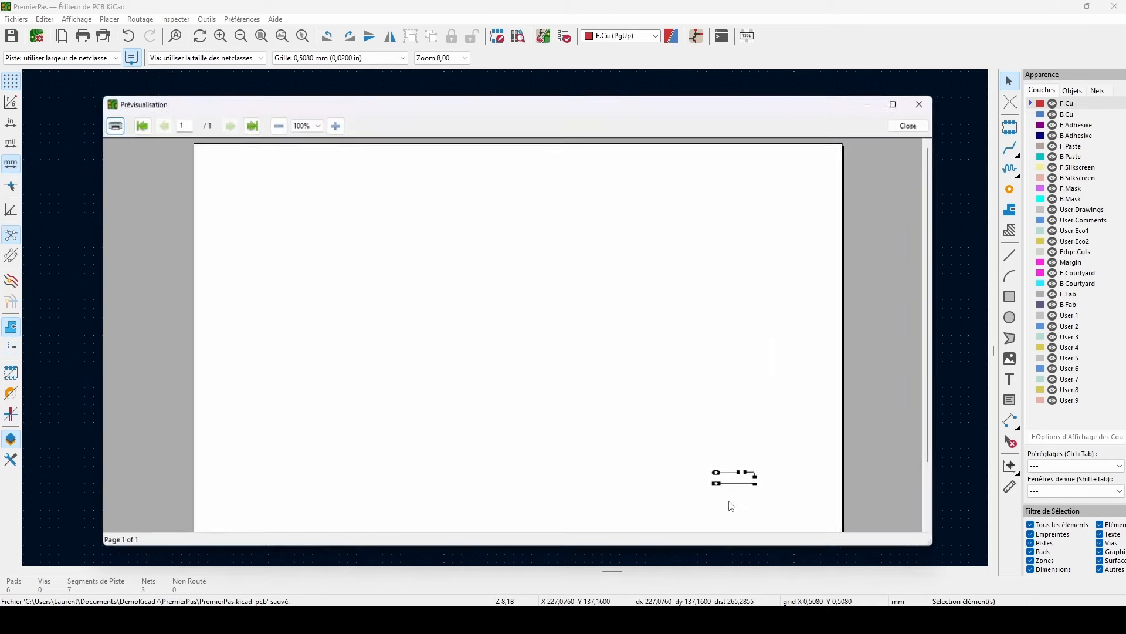
pyautogui.click(751, 317)
pyautogui.scroll(2, 751, 318)
pyautogui.scroll(-1, 751, 317)
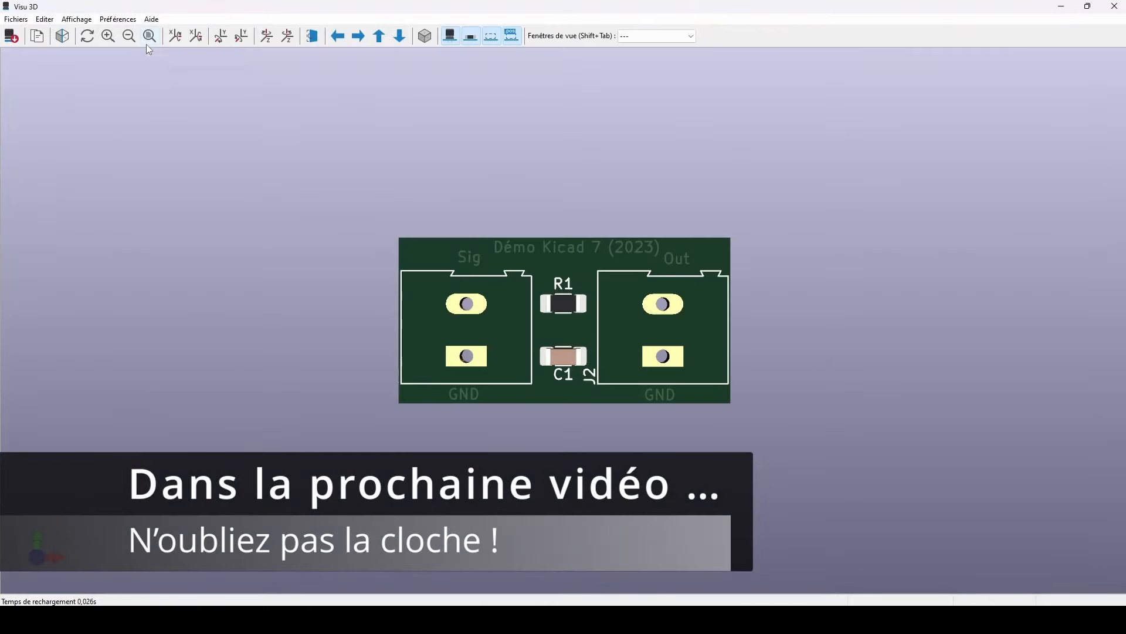
pyautogui.scroll(5, 546, 329)
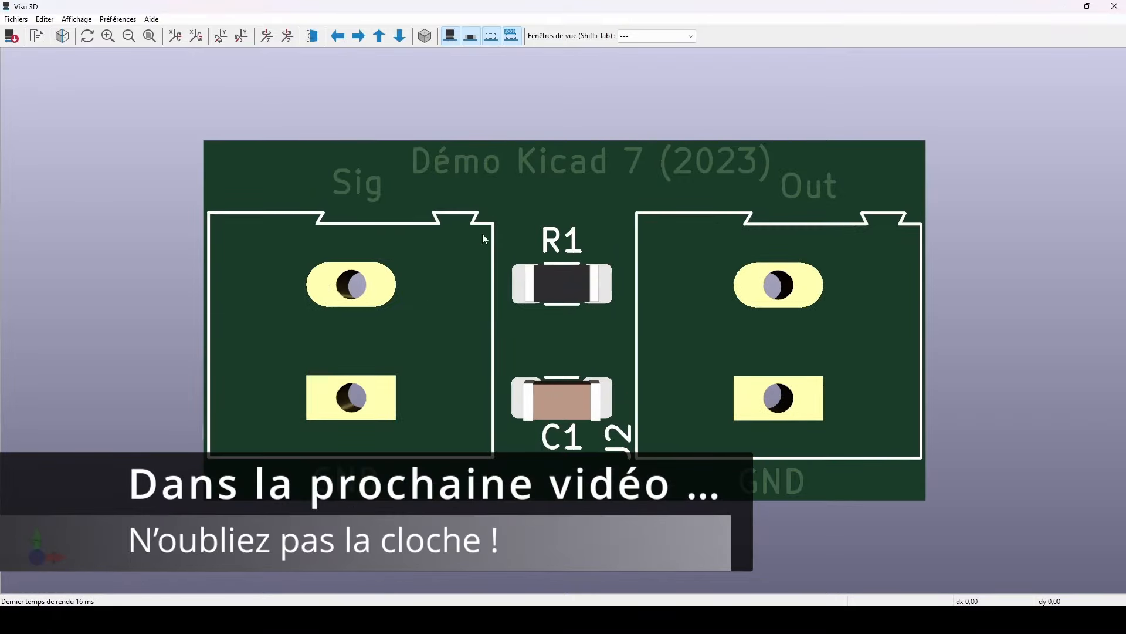